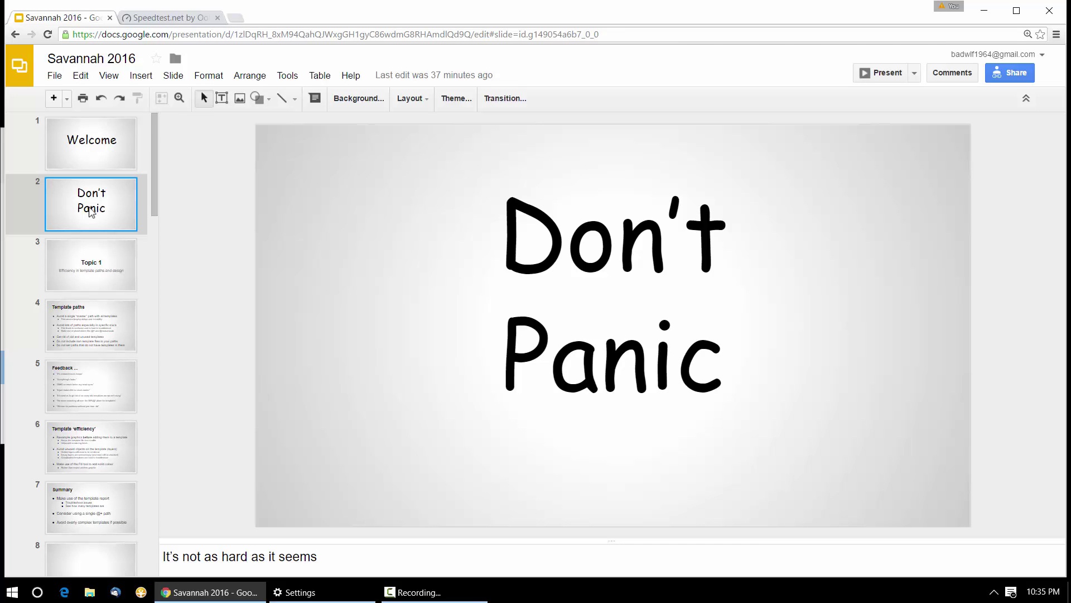
Review the Topic 1 and Template paths slides, and minimise the browser and Settings windows.
{"action": "left_click", "coordinate": [104, 277]}
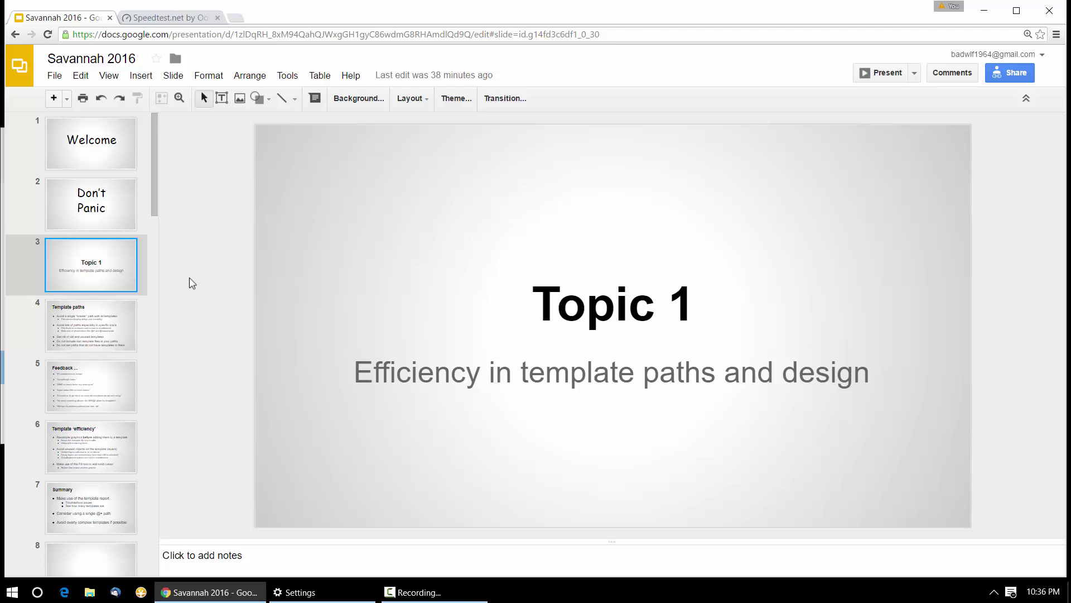
{"action": "key", "text": "Down"}
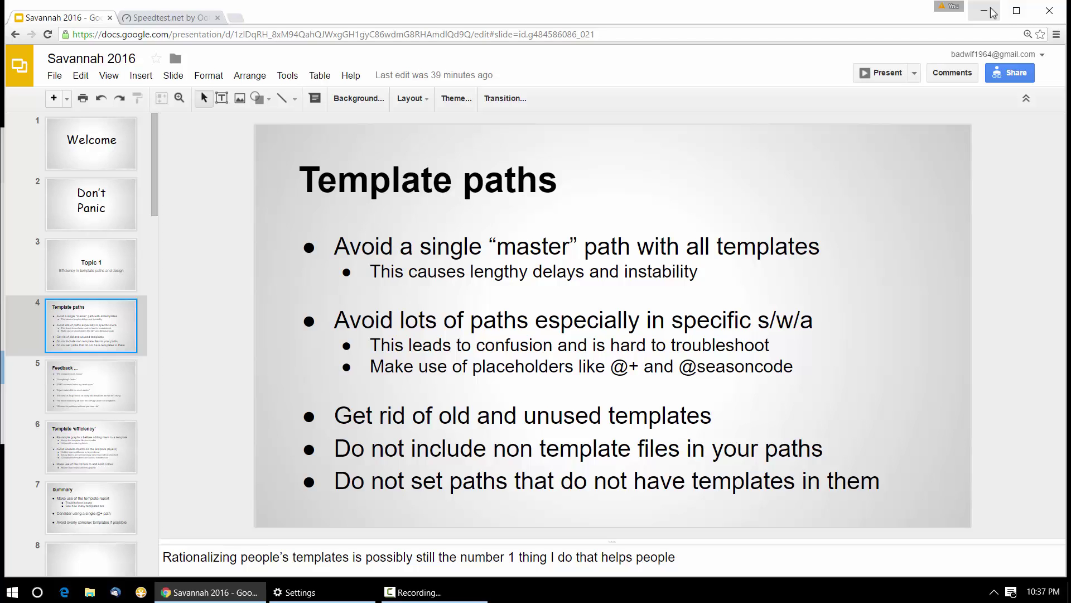
{"action": "left_click", "coordinate": [984, 11]}
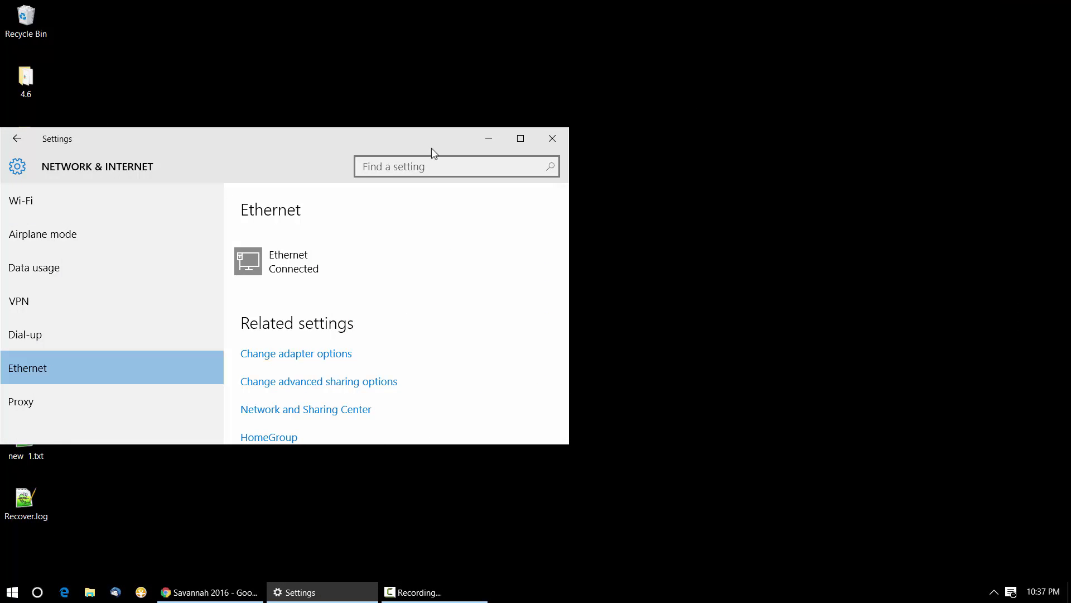
{"action": "left_click", "coordinate": [487, 138]}
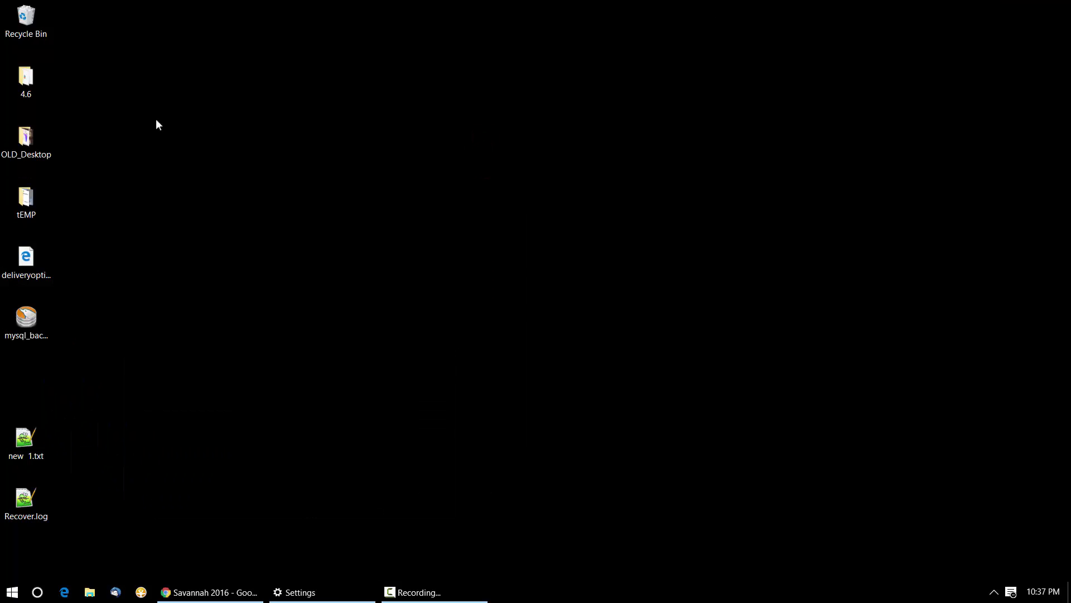
Launch NeoPackPro4.exe from the 4.6 folder on the desktop.
{"action": "left_click", "coordinate": [33, 78]}
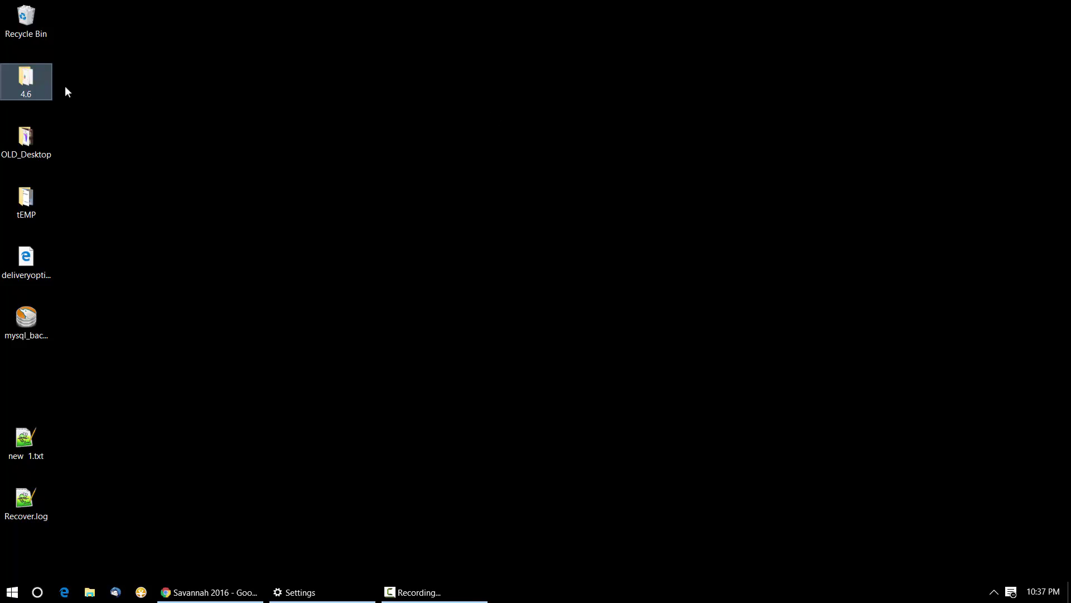
{"action": "double_click", "coordinate": [21, 81]}
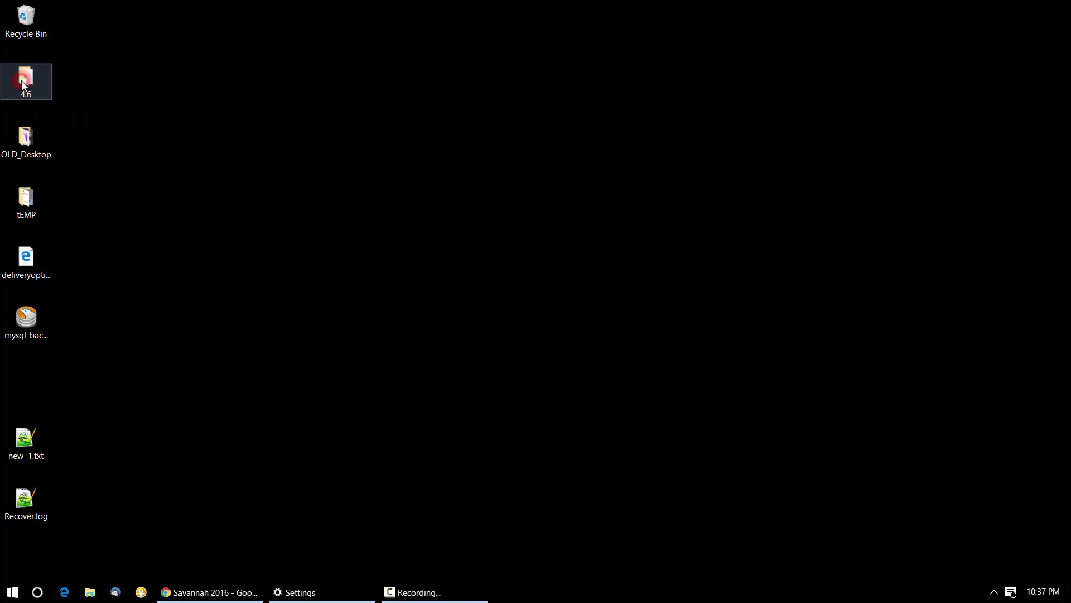
{"action": "double_click", "coordinate": [349, 161]}
{"action": "left_click", "coordinate": [497, 307]}
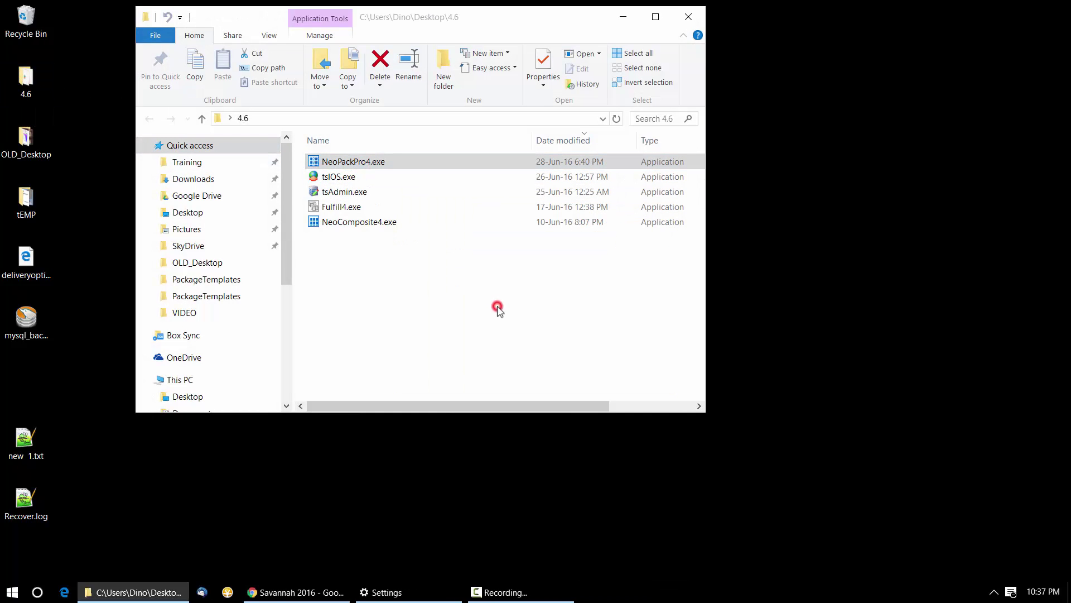
{"action": "left_click", "coordinate": [528, 352]}
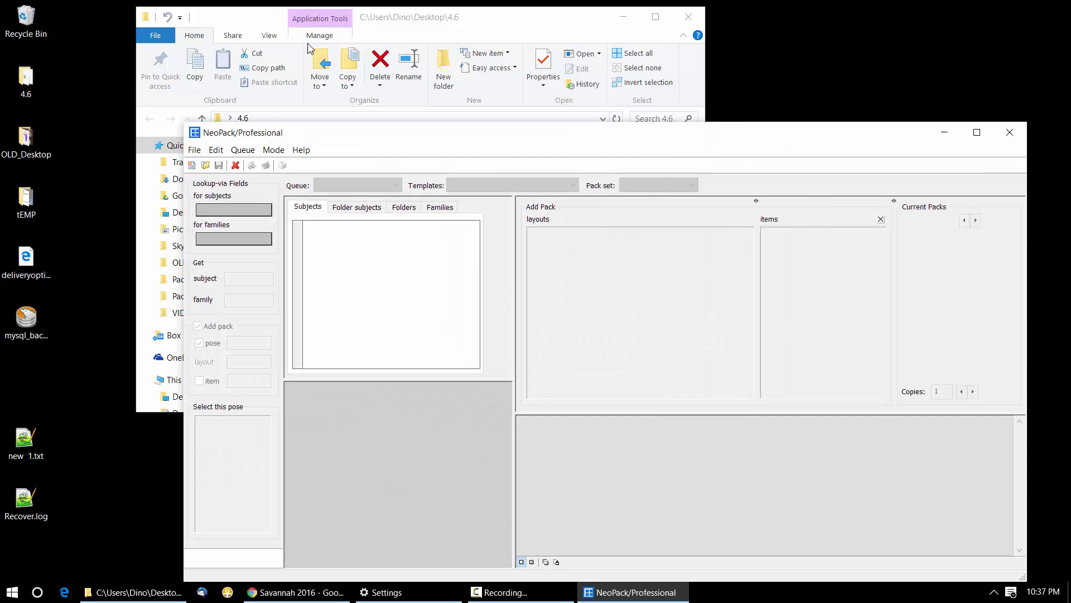
Launch tsAdmin.exe from the 4.6 folder.
{"action": "left_click", "coordinate": [560, 18]}
{"action": "left_click", "coordinate": [354, 194]}
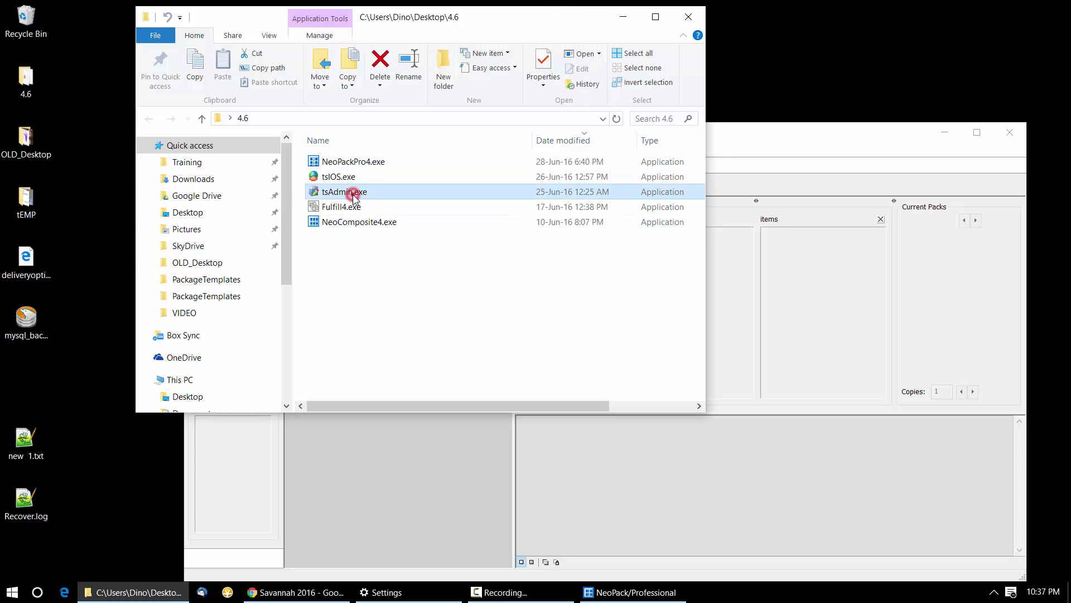
{"action": "double_click", "coordinate": [353, 194]}
{"action": "left_click", "coordinate": [518, 335]}
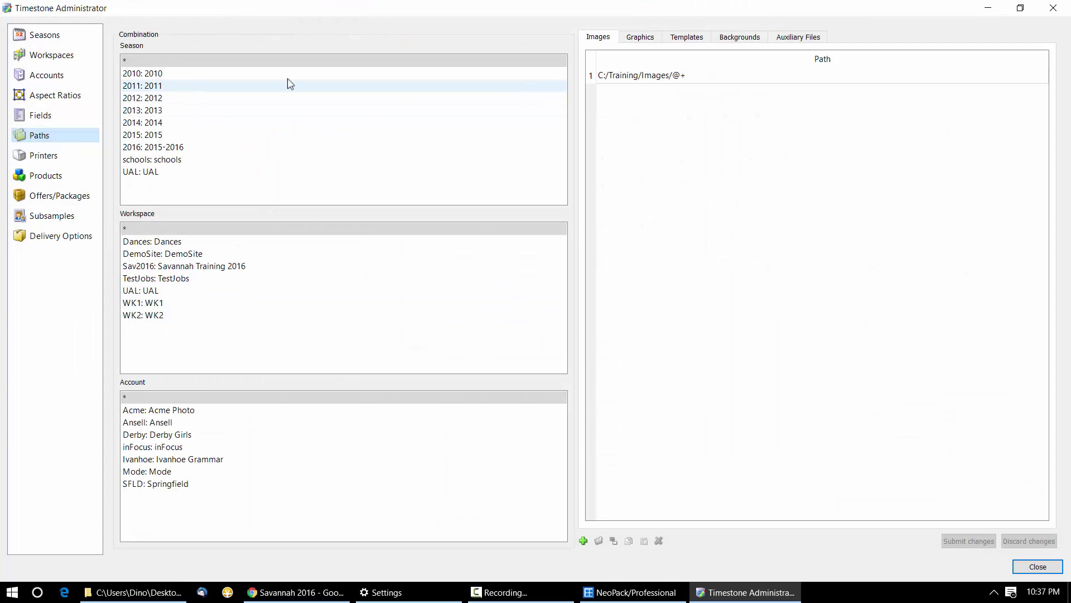
Check the template paths for season 2013, workspace DemoSite and account Ivanhoe Grammar, and return all three selections to *.
{"action": "left_click", "coordinate": [687, 39]}
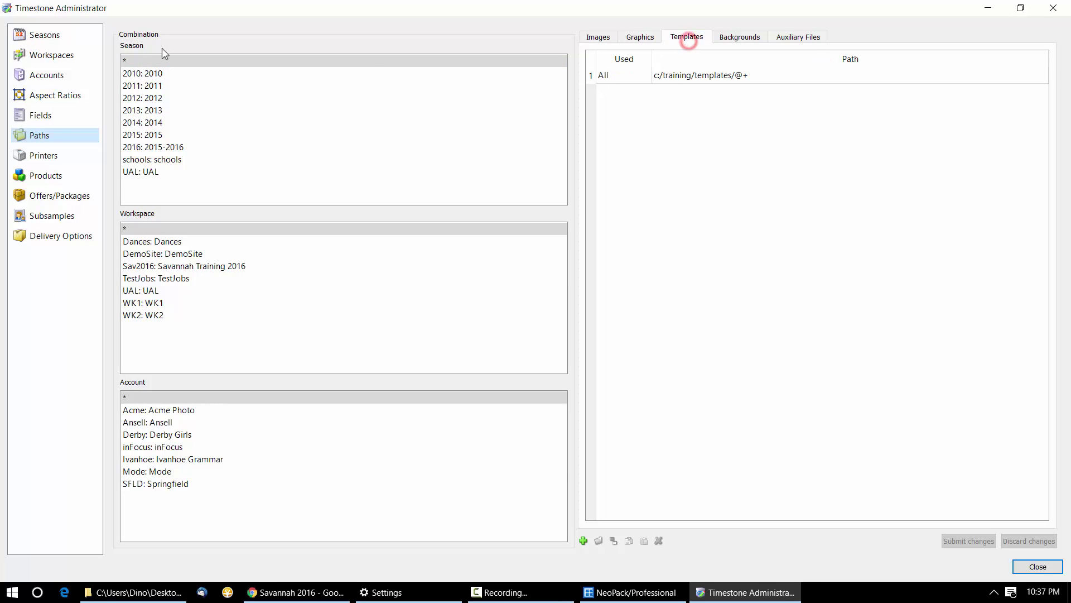
{"action": "left_click", "coordinate": [140, 74]}
{"action": "left_click", "coordinate": [144, 110]}
{"action": "left_click", "coordinate": [146, 253]}
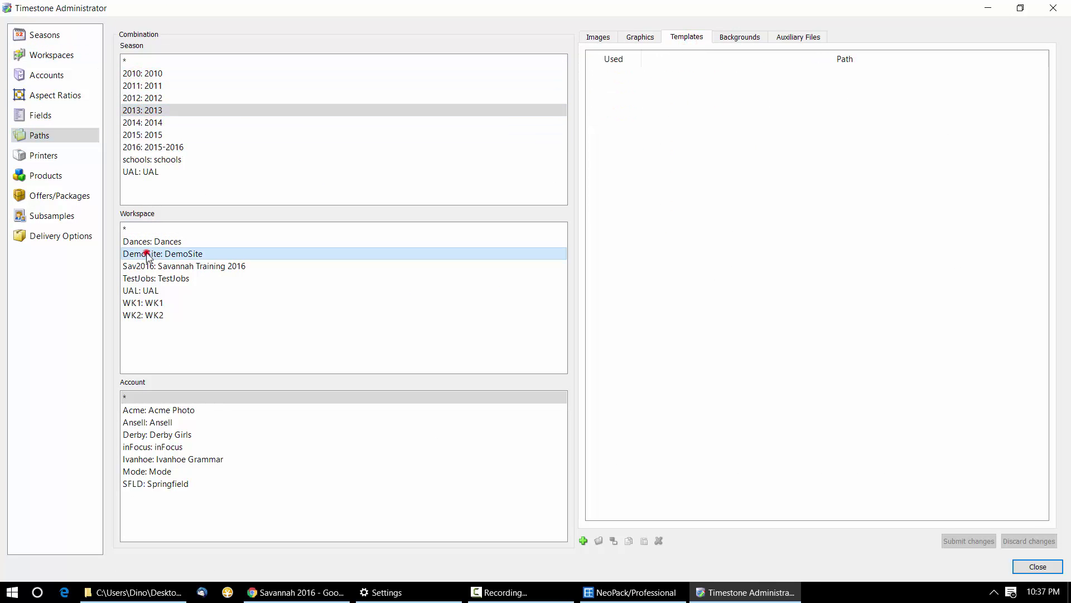
{"action": "left_click", "coordinate": [144, 458]}
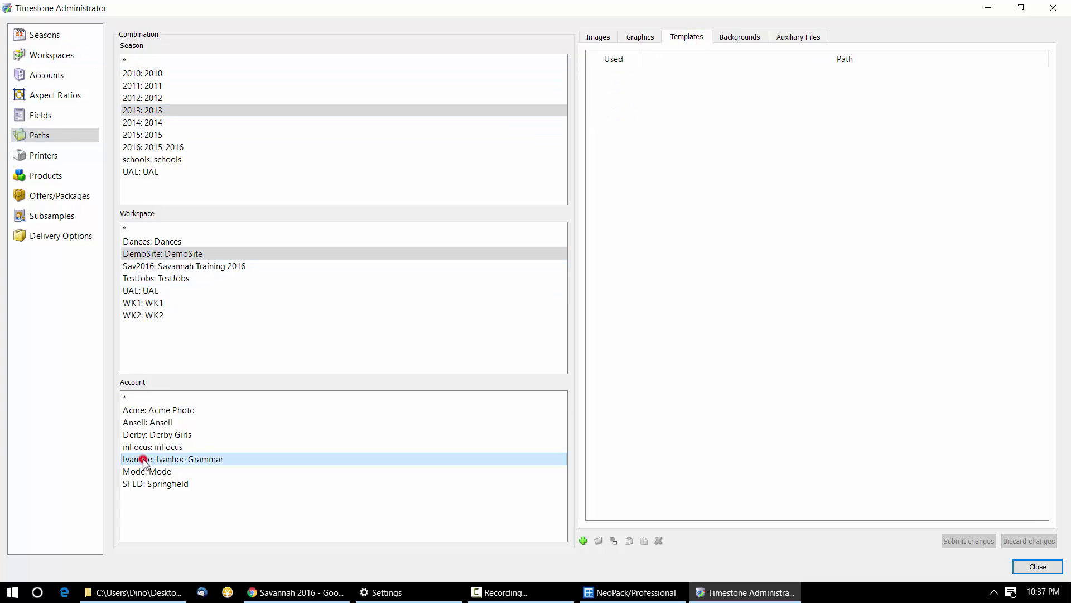
{"action": "left_click", "coordinate": [150, 229]}
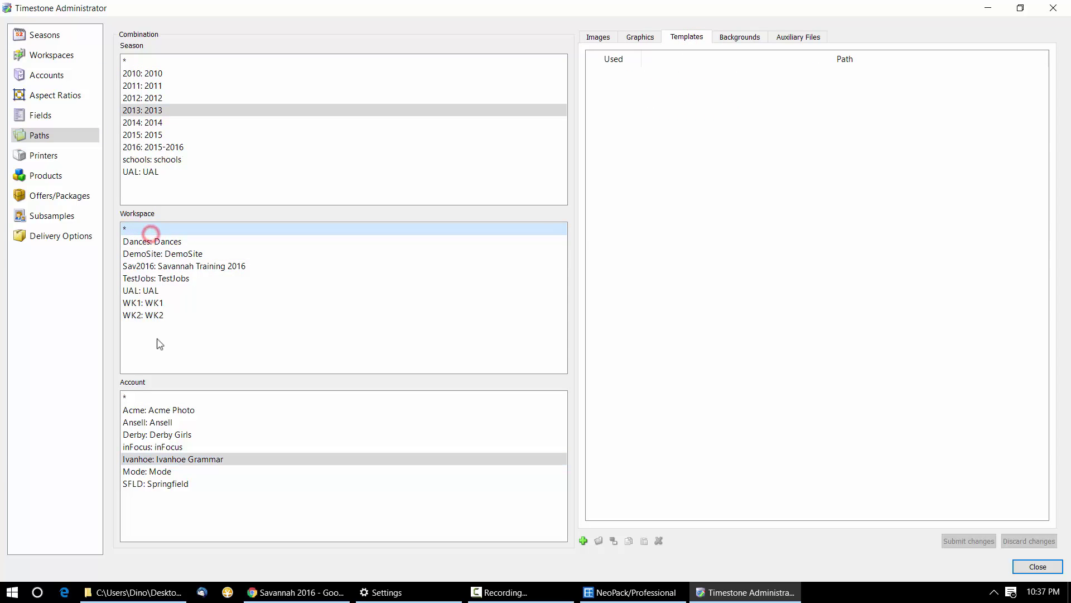
{"action": "left_click", "coordinate": [149, 399]}
{"action": "left_click", "coordinate": [152, 62]}
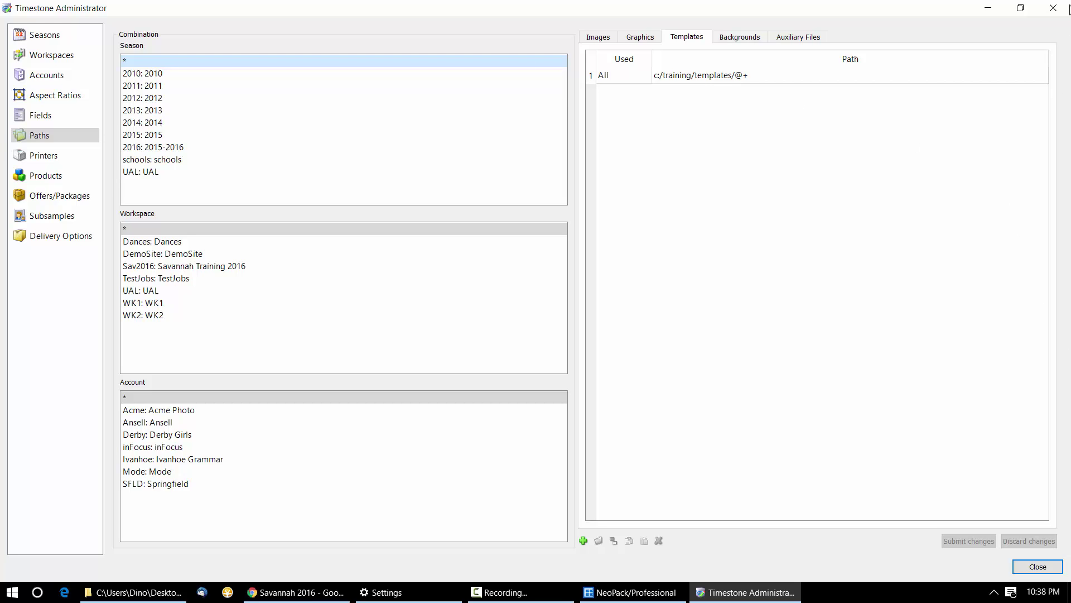
Set the global template path to c:/templates and submit the change.
{"action": "left_click", "coordinate": [868, 83]}
{"action": "left_click", "coordinate": [867, 83]}
{"action": "left_click", "coordinate": [869, 84]}
{"action": "key", "text": "BackSpace"}
{"action": "key", "text": "BackSpace"}
{"action": "key", "text": "BackSpace"}
{"action": "key", "text": "BackSpace"}
{"action": "key", "text": "BackSpace"}
{"action": "key", "text": "BackSpace"}
{"action": "key", "text": "BackSpace"}
{"action": "key", "text": "BackSpace"}
{"action": "key", "text": "BackSpace"}
{"action": "key", "text": "BackSpace"}
{"action": "key", "text": "BackSpace"}
{"action": "key", "text": "BackSpace"}
{"action": "key", "text": "BackSpace"}
{"action": "key", "text": "BackSpace"}
{"action": "key", "text": "BackSpace"}
{"action": "key", "text": "BackSpace"}
{"action": "key", "text": "BackSpace"}
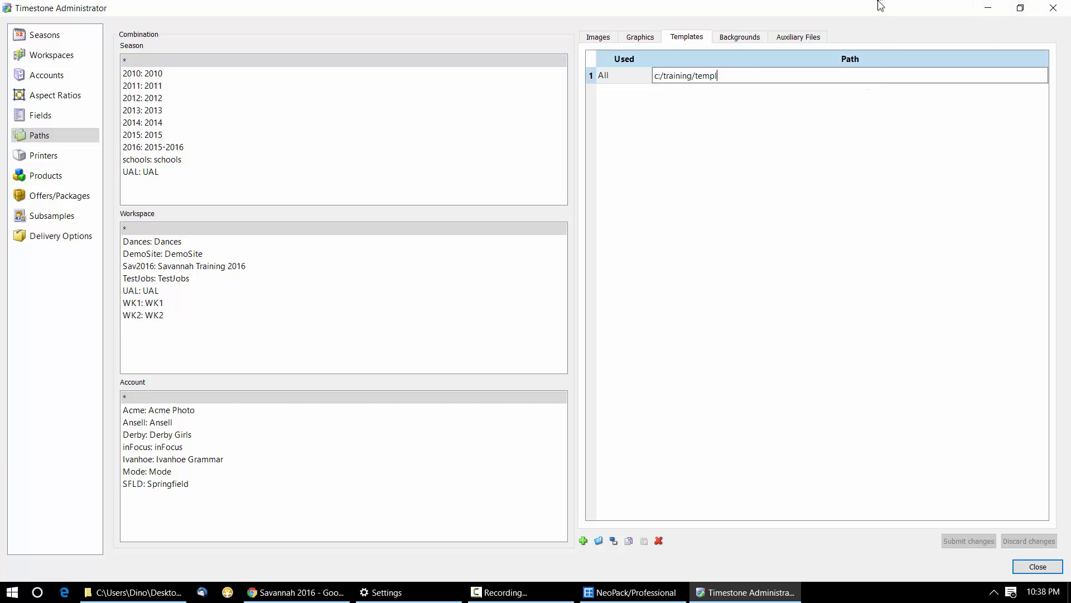
{"action": "key", "text": "BackSpace"}
{"action": "key", "text": "BackSpace"}
{"action": "key", "text": "BackSpace"}
{"action": "key", "text": "BackSpace"}
{"action": "type", "text": "templates"}
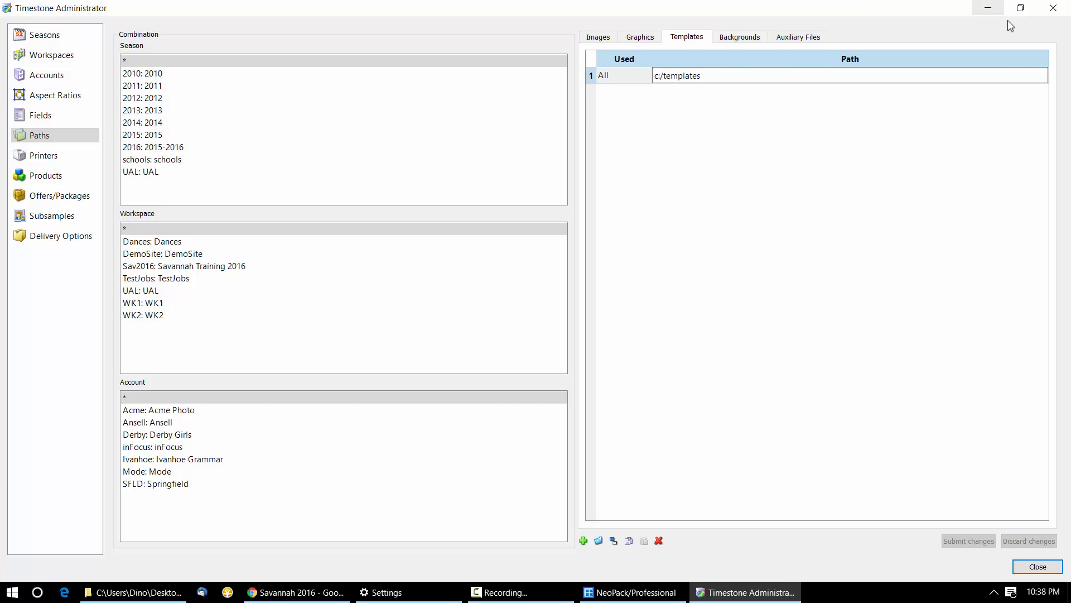
{"action": "left_click", "coordinate": [766, 181]}
{"action": "left_click", "coordinate": [964, 539]}
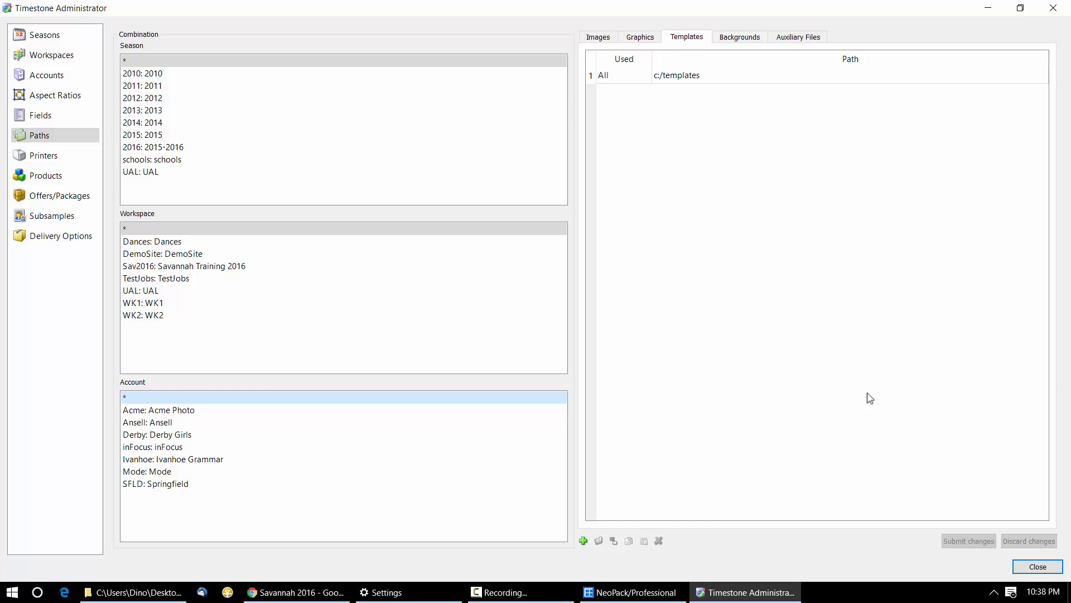
Start Altap Salamander and look through the folders and template files in C:\Templates.
{"action": "left_click", "coordinate": [229, 593]}
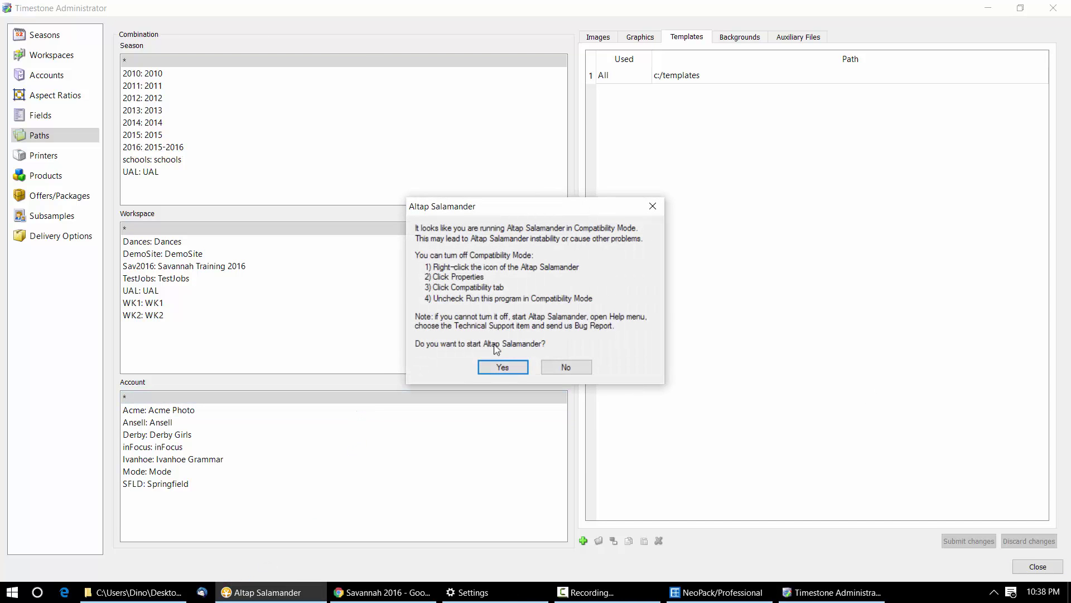
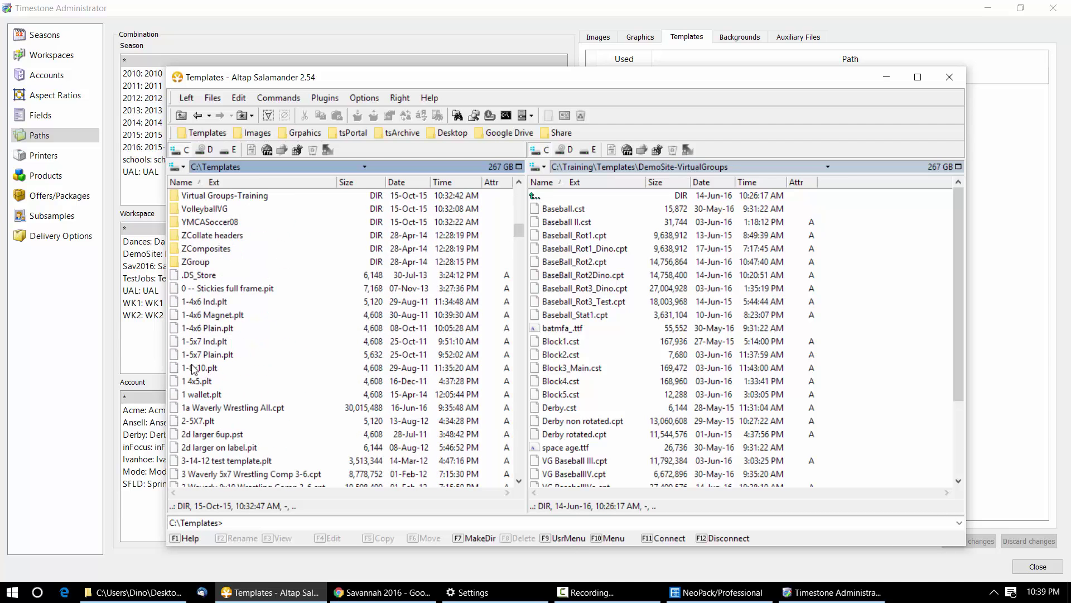
{"action": "scroll", "coordinate": [192, 367], "scroll_direction": "down", "scroll_amount": 12}
{"action": "scroll", "coordinate": [188, 363], "scroll_direction": "down", "scroll_amount": 7}
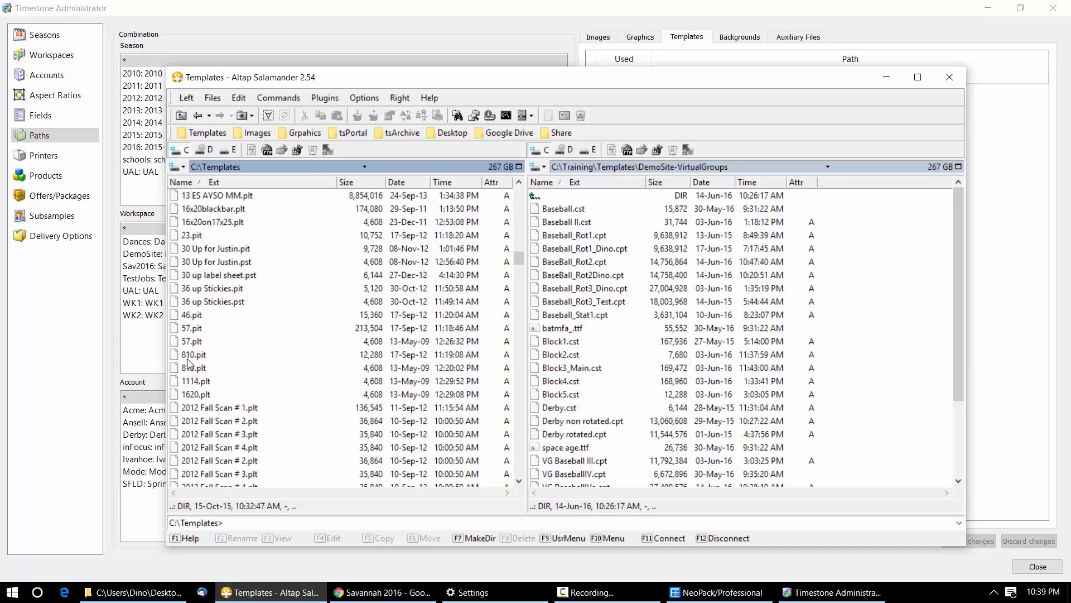
{"action": "scroll", "coordinate": [188, 363], "scroll_direction": "down", "scroll_amount": 11}
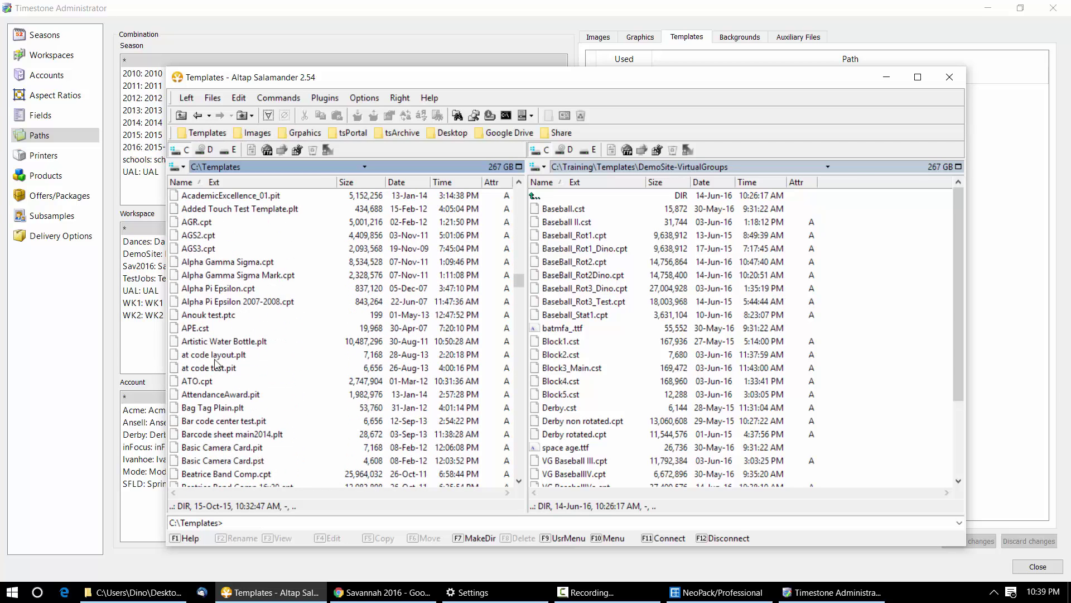
{"action": "scroll", "coordinate": [226, 363], "scroll_direction": "up", "scroll_amount": 15}
{"action": "scroll", "coordinate": [226, 363], "scroll_direction": "up", "scroll_amount": 18}
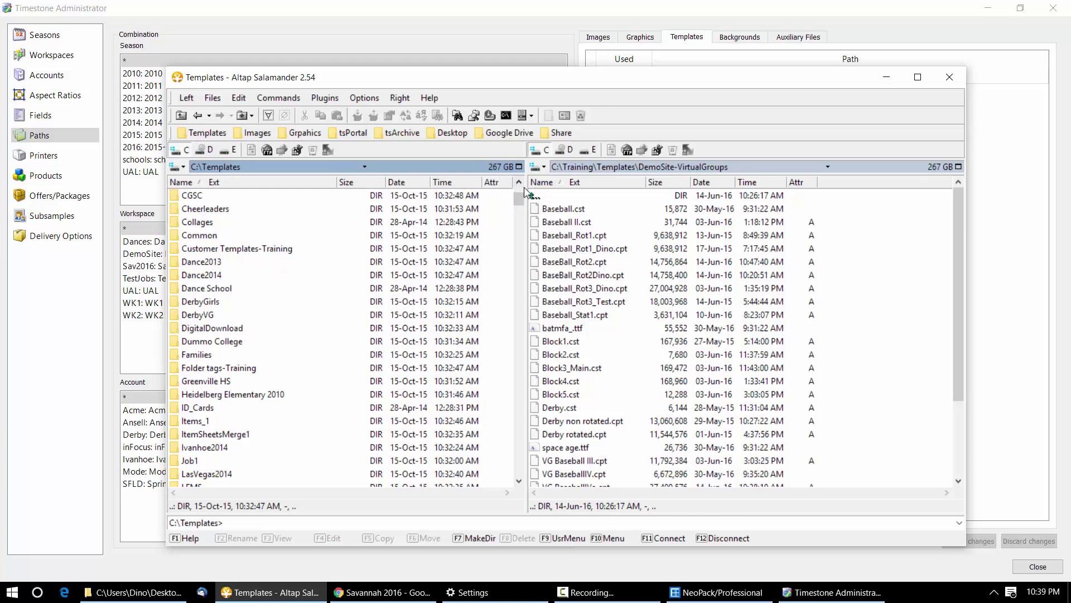
Switch to NeoPack/Professional, open the Dummo College job from the Savannah Training 2016 workspace to test template loading, and close it.
{"action": "left_click_drag", "start_coordinate": [606, 81], "coordinate": [624, 365]}
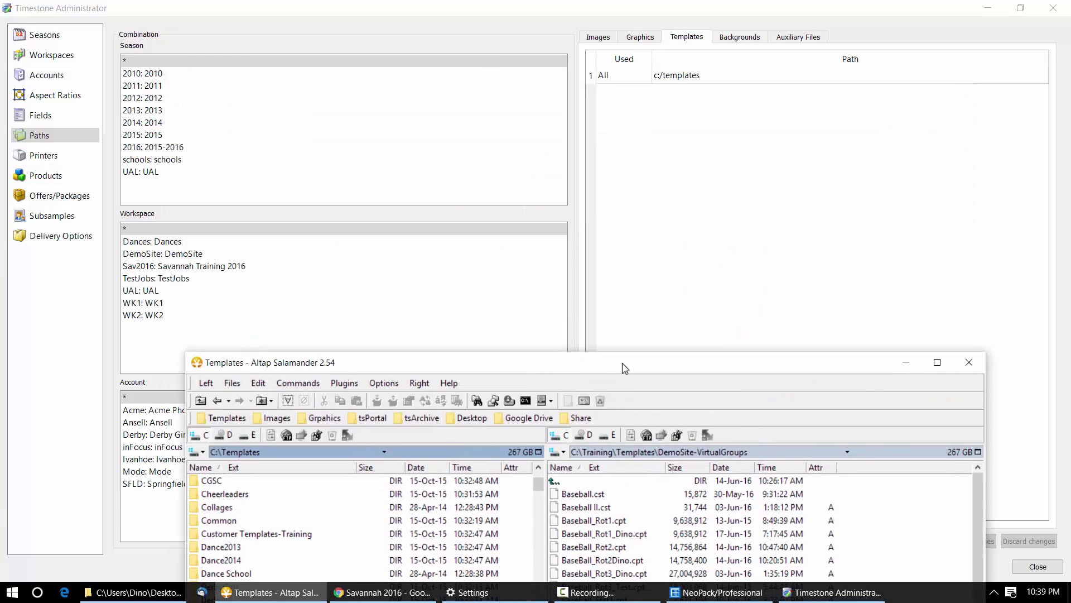
{"action": "left_click", "coordinate": [648, 278]}
{"action": "left_click", "coordinate": [676, 592]}
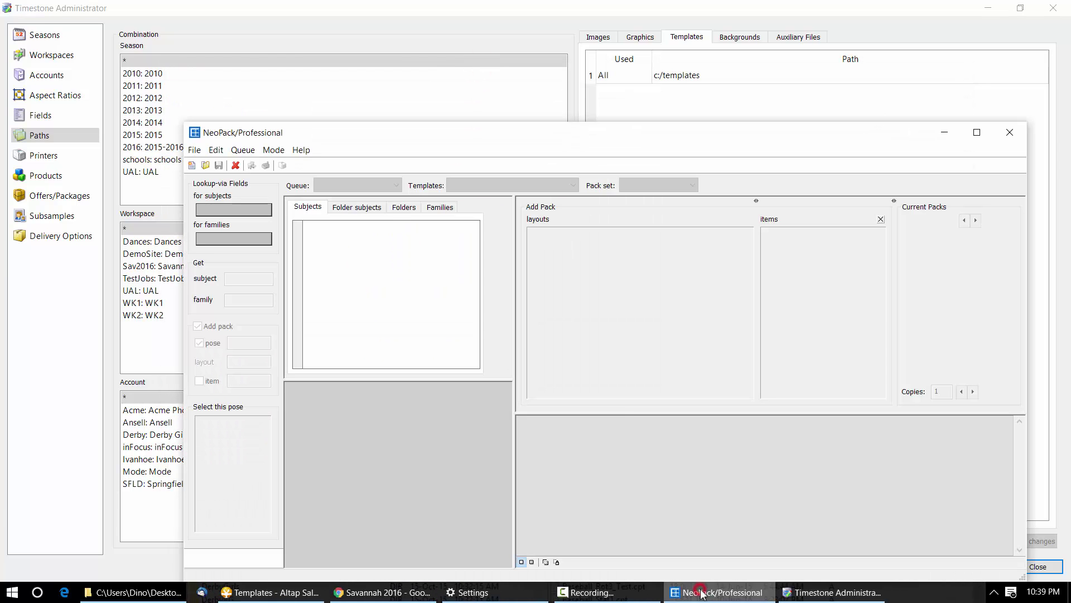
{"action": "left_click", "coordinate": [205, 165]}
{"action": "type", "text": "du"}
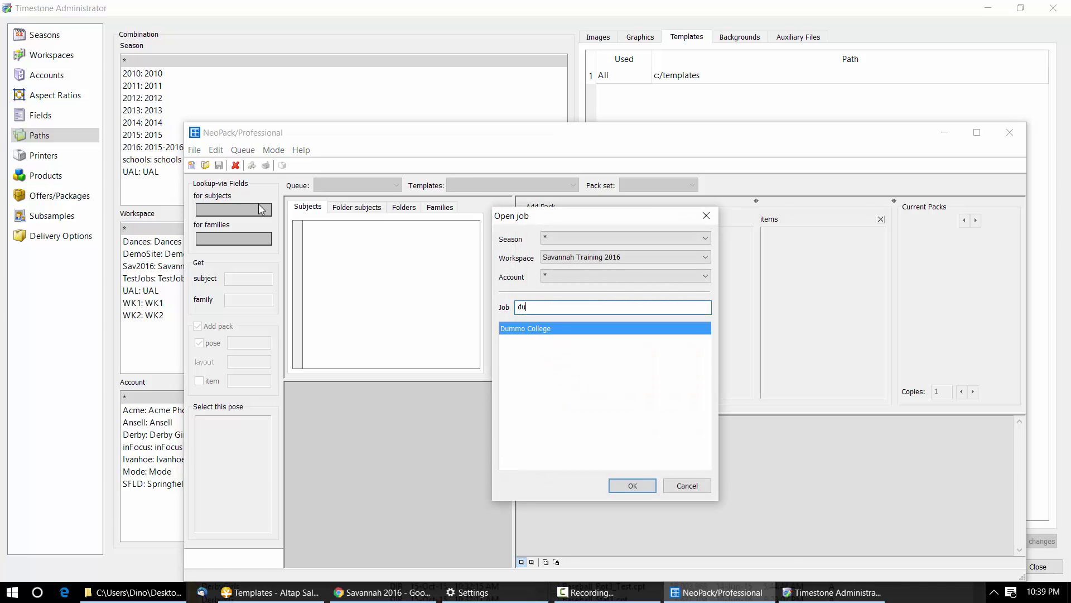
{"action": "left_click", "coordinate": [628, 485]}
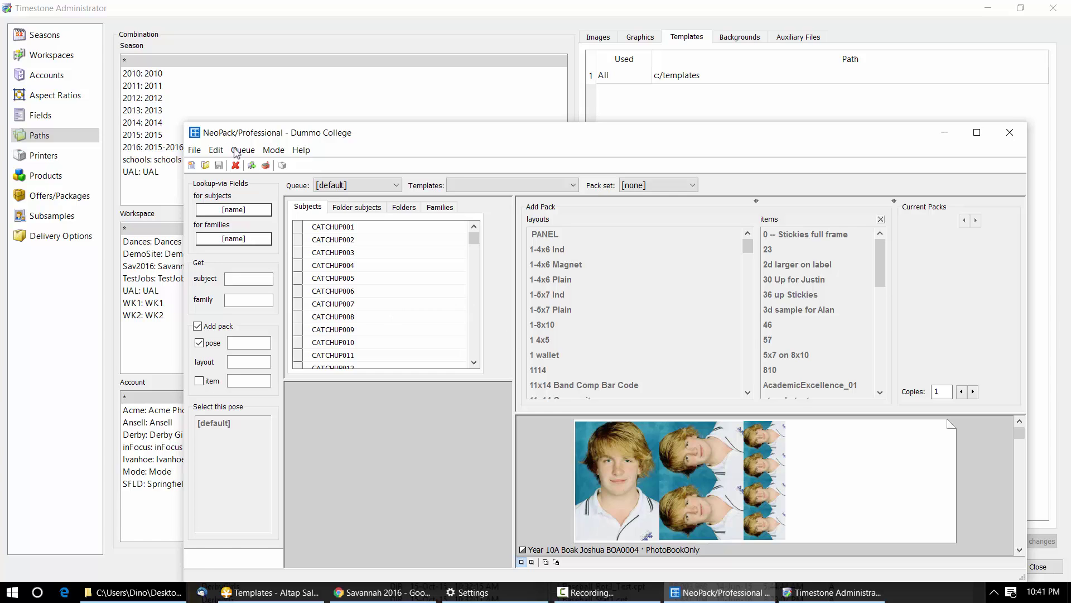
{"action": "left_click", "coordinate": [196, 150]}
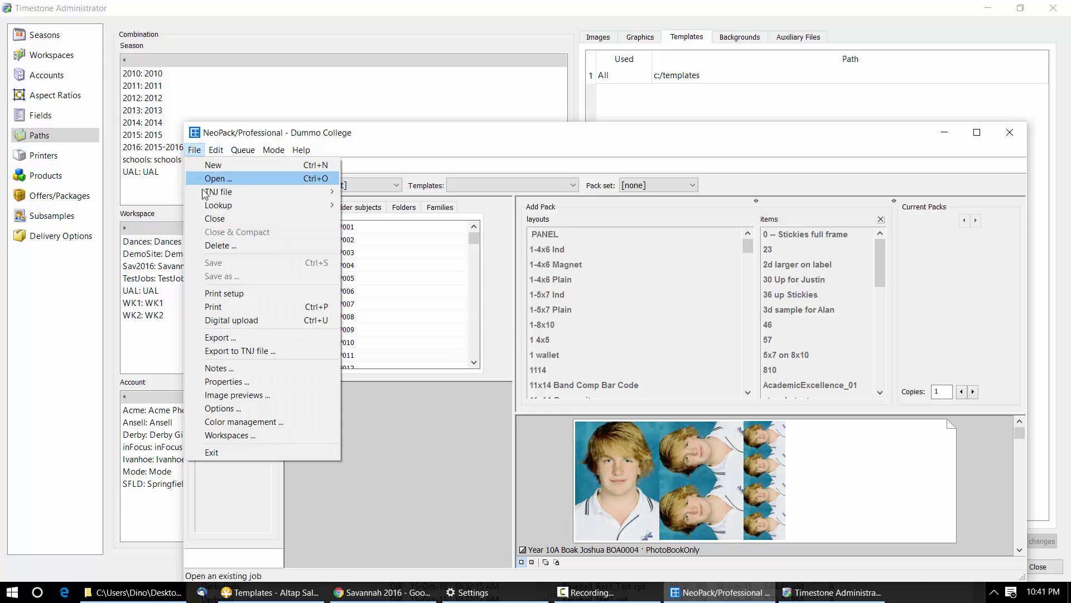
{"action": "left_click", "coordinate": [213, 219]}
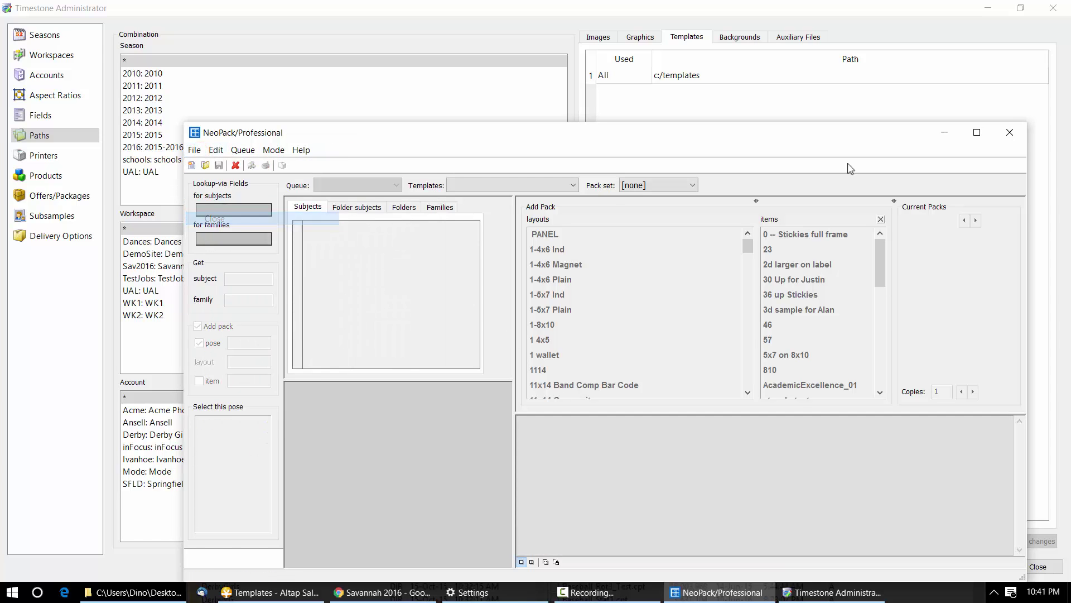
In Timestone Administrator, set the global template path to c:\training\template\@+ and submit the change.
{"action": "left_click", "coordinate": [729, 98]}
{"action": "left_click", "coordinate": [725, 76]}
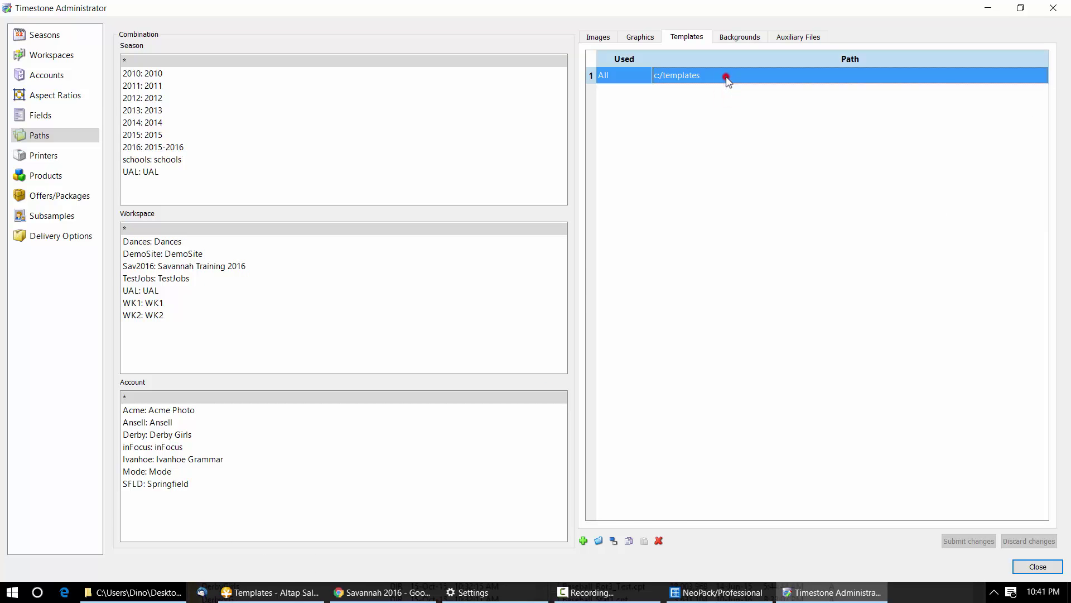
{"action": "left_click", "coordinate": [725, 75]}
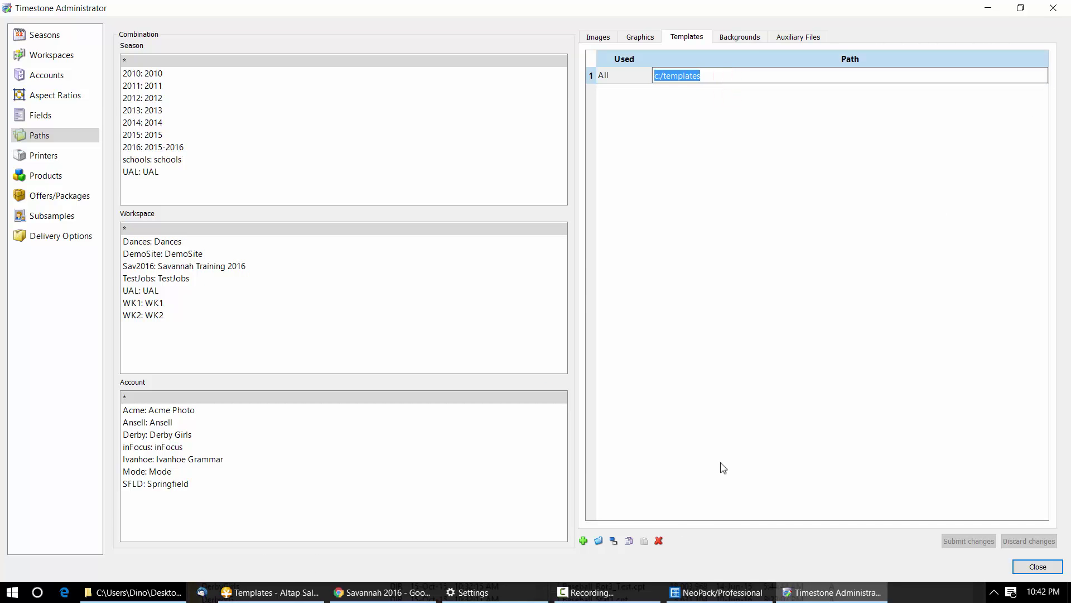
{"action": "type", "text": "c"}
{"action": "type", "text": ":\trai"}
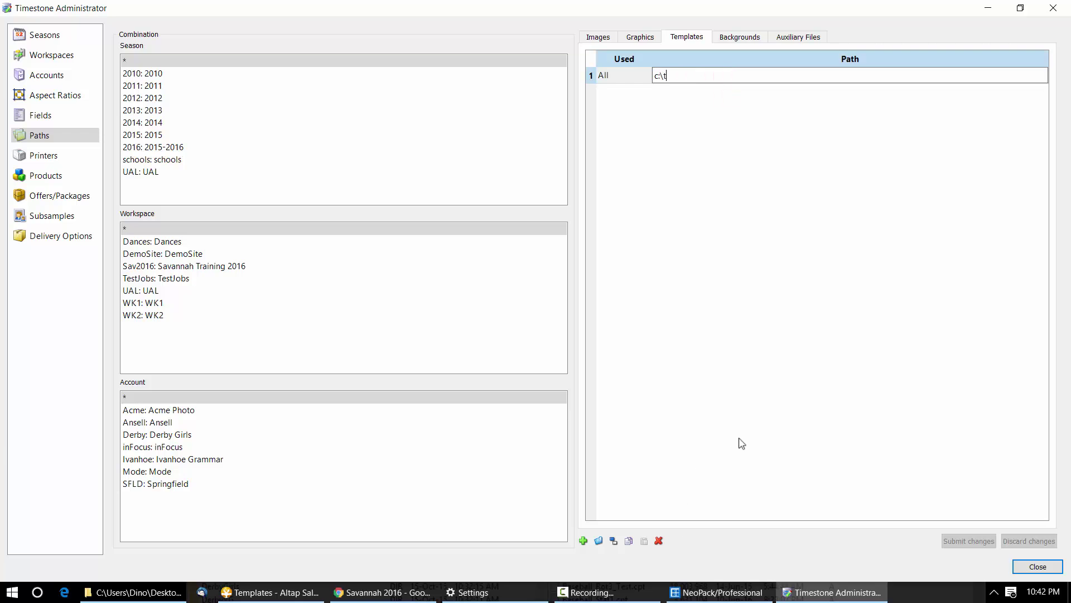
{"action": "type", "text": "nin\\"}
{"action": "key", "text": "BackSpace"}
{"action": "type", "text": "g\\template\\@+"}
{"action": "left_click", "coordinate": [774, 365]}
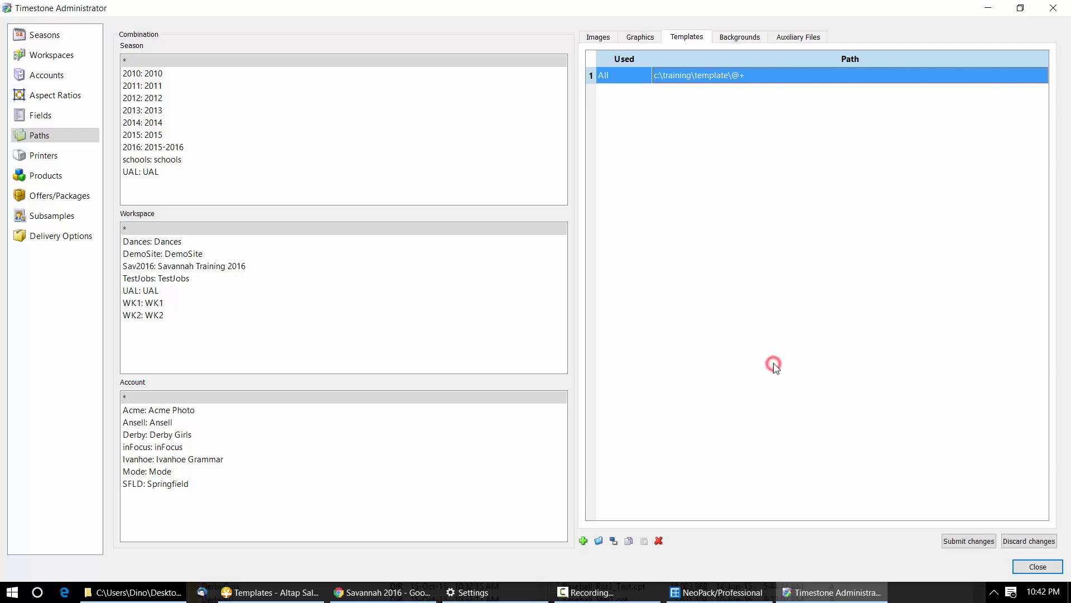
{"action": "left_click", "coordinate": [974, 540]}
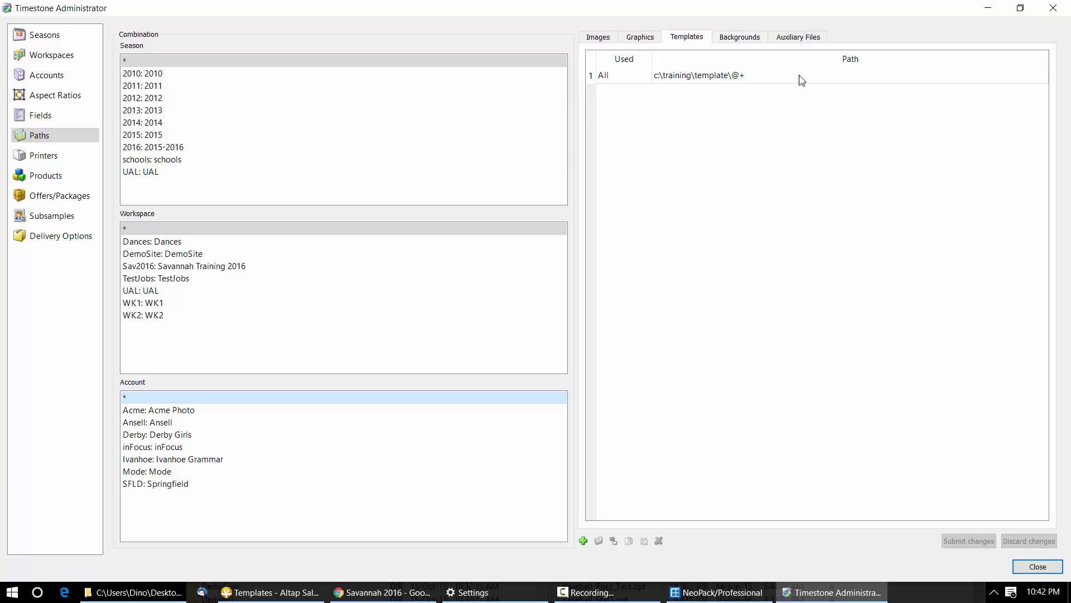
In Altap Salamander, look through the folders in C:\Training\Templates and the template files inside the Dummo College folder.
{"action": "left_click", "coordinate": [300, 590]}
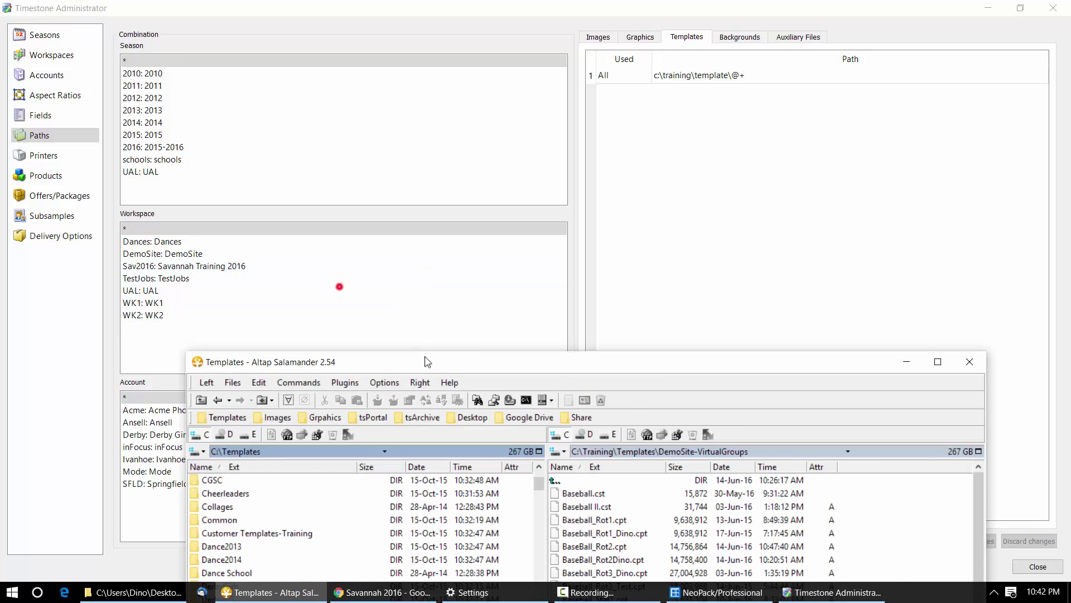
{"action": "left_click_drag", "start_coordinate": [427, 362], "coordinate": [430, 47]}
{"action": "left_click", "coordinate": [234, 109]}
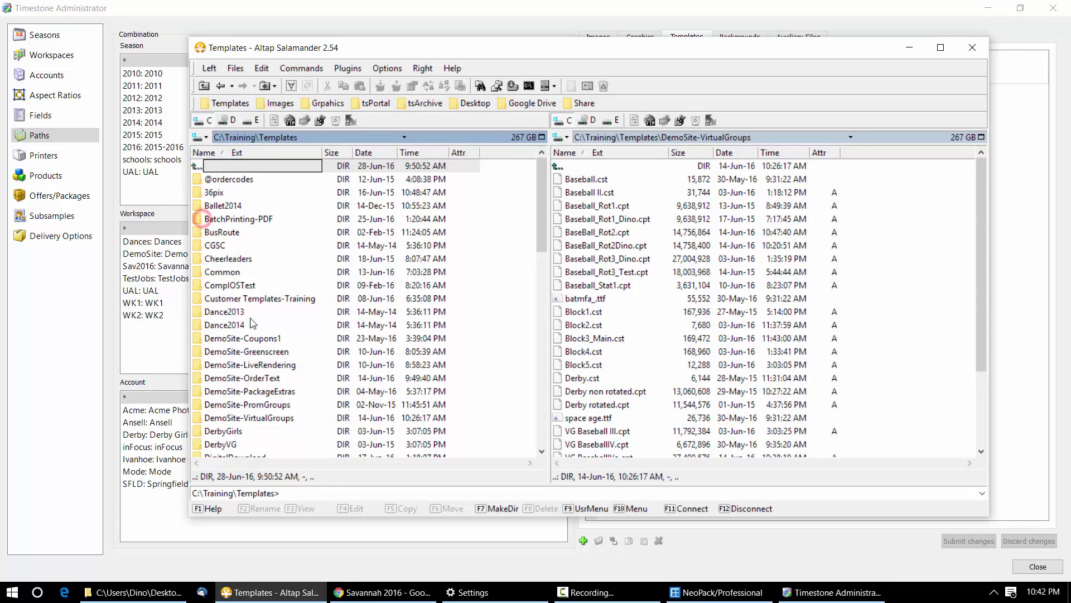
{"action": "left_click", "coordinate": [244, 378]}
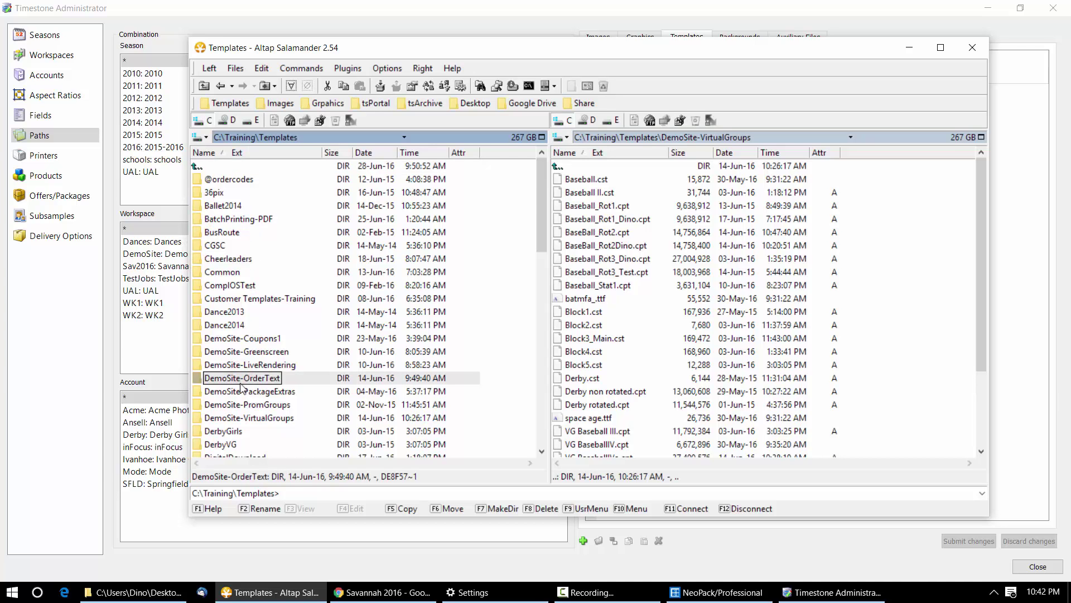
{"action": "scroll", "coordinate": [242, 389], "scroll_direction": "down", "scroll_amount": 4}
{"action": "left_click", "coordinate": [225, 351]}
{"action": "scroll", "coordinate": [227, 353], "scroll_direction": "down", "scroll_amount": 2}
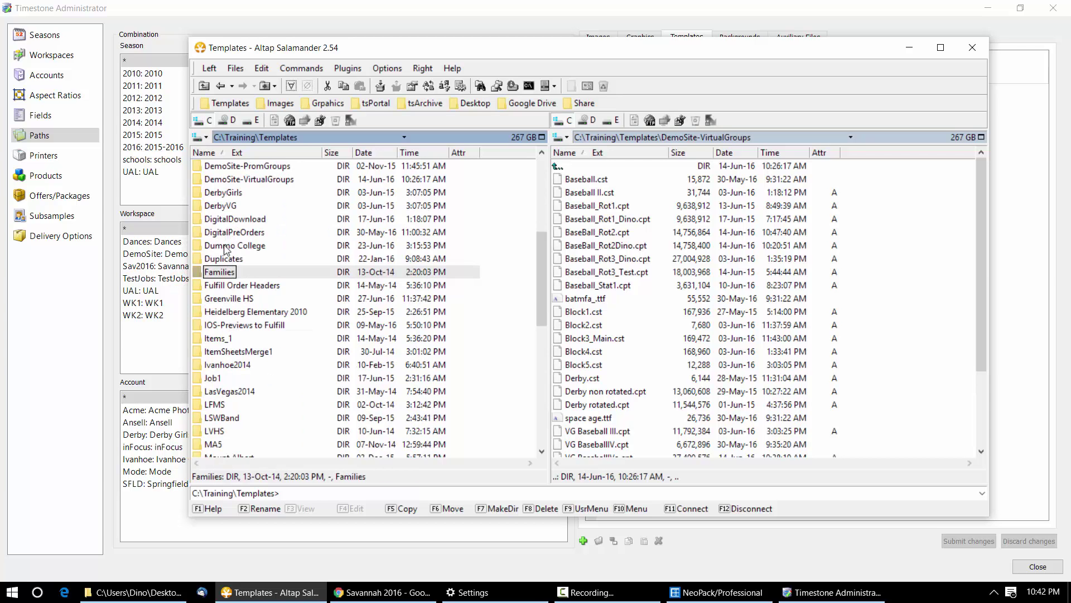
{"action": "double_click", "coordinate": [224, 246]}
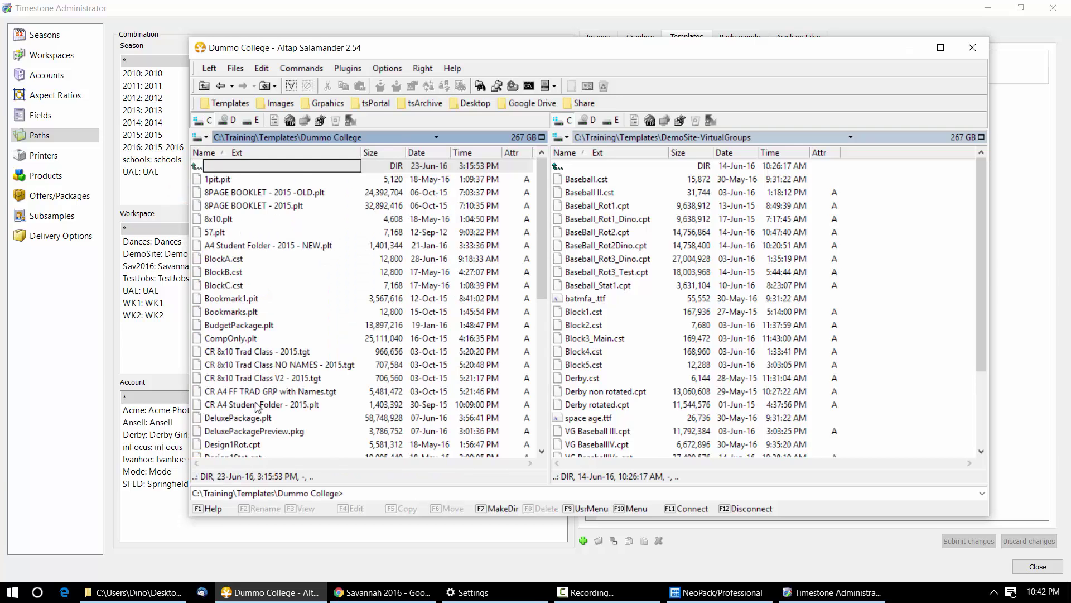
{"action": "scroll", "coordinate": [257, 407], "scroll_direction": "down", "scroll_amount": 3}
{"action": "scroll", "coordinate": [257, 407], "scroll_direction": "up", "scroll_amount": 3}
{"action": "left_click", "coordinate": [909, 47]}
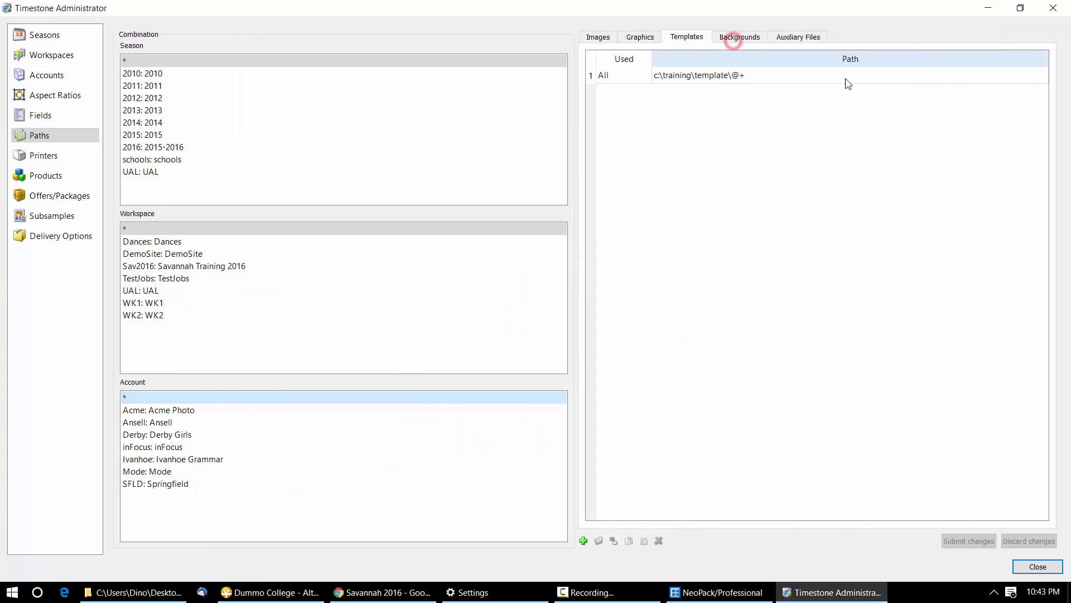
In Timestone Administrator, correct the global template path to c:\training\templates\@+ and submit the change.
{"action": "left_click", "coordinate": [724, 76]}
{"action": "left_click", "coordinate": [724, 75]}
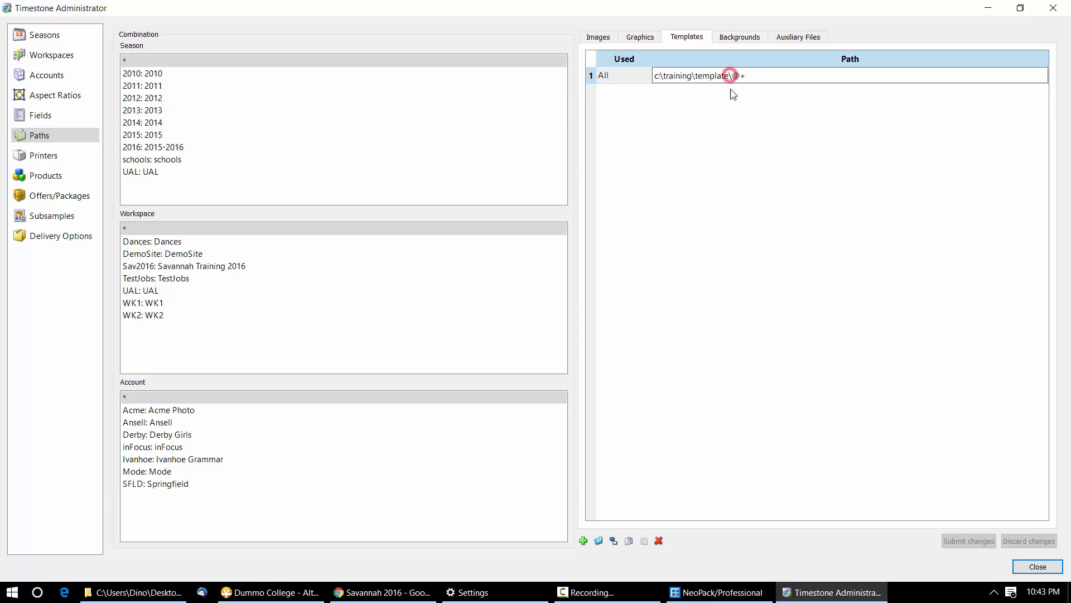
{"action": "left_click", "coordinate": [728, 75]}
{"action": "type", "text": "s"}
{"action": "left_click", "coordinate": [727, 136]}
{"action": "left_click", "coordinate": [967, 540]}
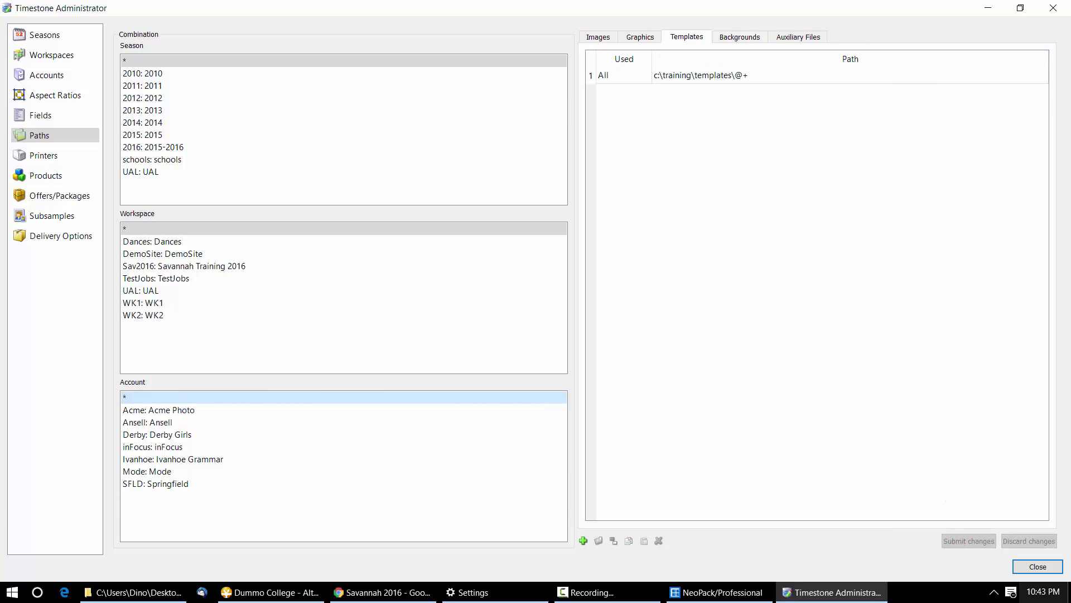
Switch to NeoPack/Professional and open the Dummo College job from the Savannah Training 2016 workspace.
{"action": "left_click", "coordinate": [698, 592]}
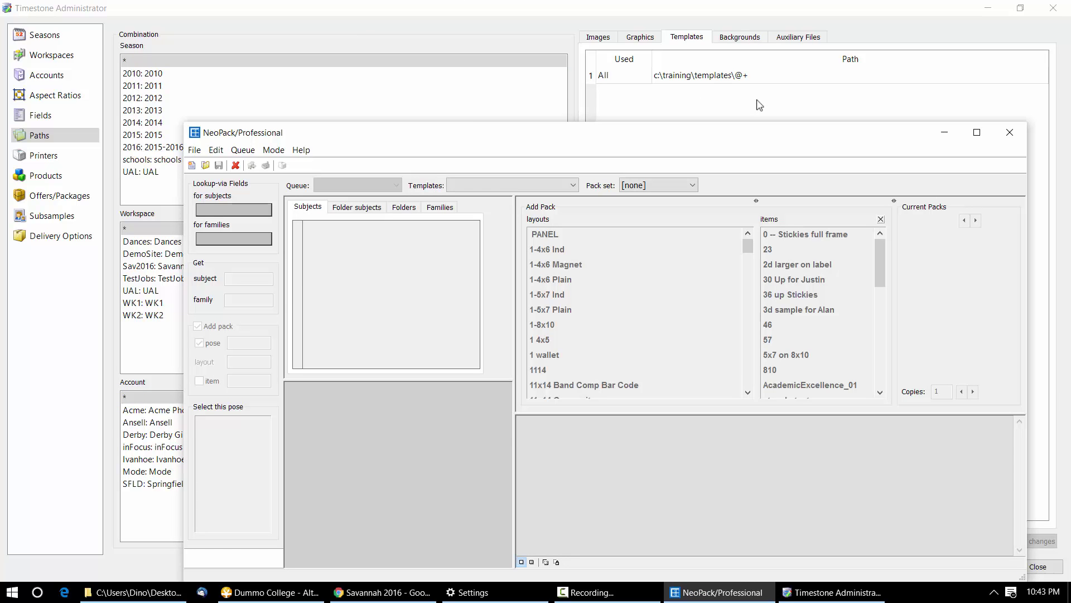
{"action": "left_click", "coordinate": [210, 172]}
{"action": "type", "text": "d"}
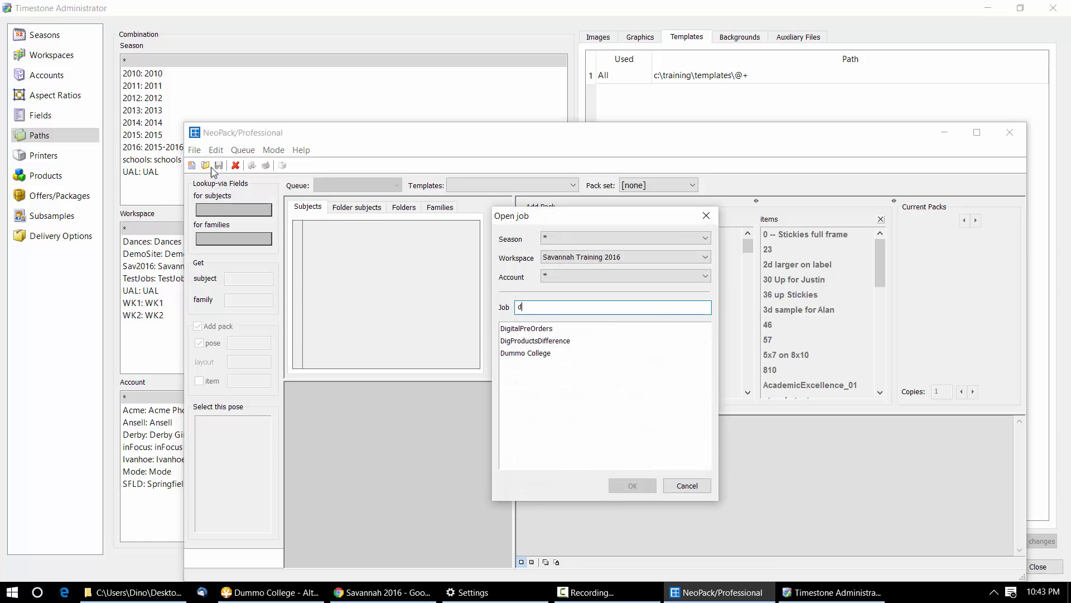
{"action": "type", "text": "umm"}
{"action": "key", "text": "Return"}
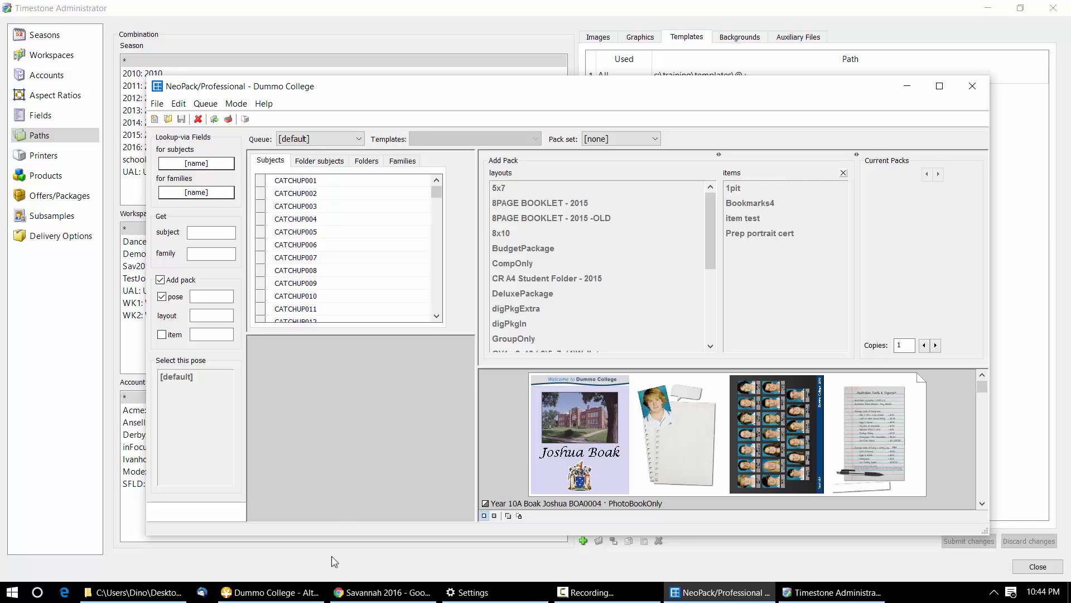
In Altap Salamander, display C:\Templates in the second pane to compare it with the C:\Training\Templates\Dummo College folder.
{"action": "left_click", "coordinate": [309, 595]}
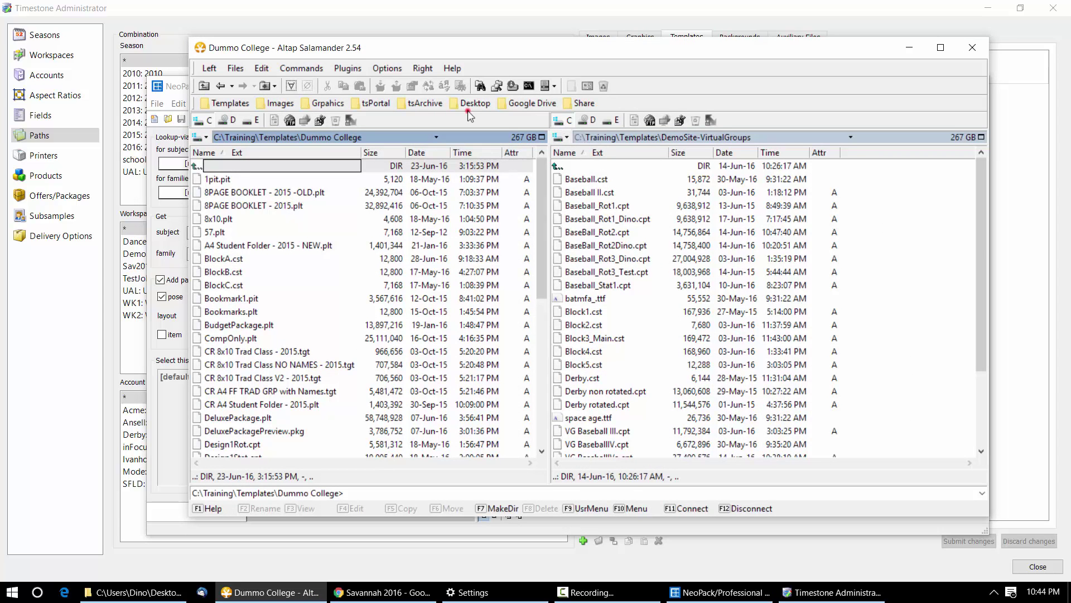
{"action": "left_click", "coordinate": [585, 138]}
{"action": "key", "text": "Down"}
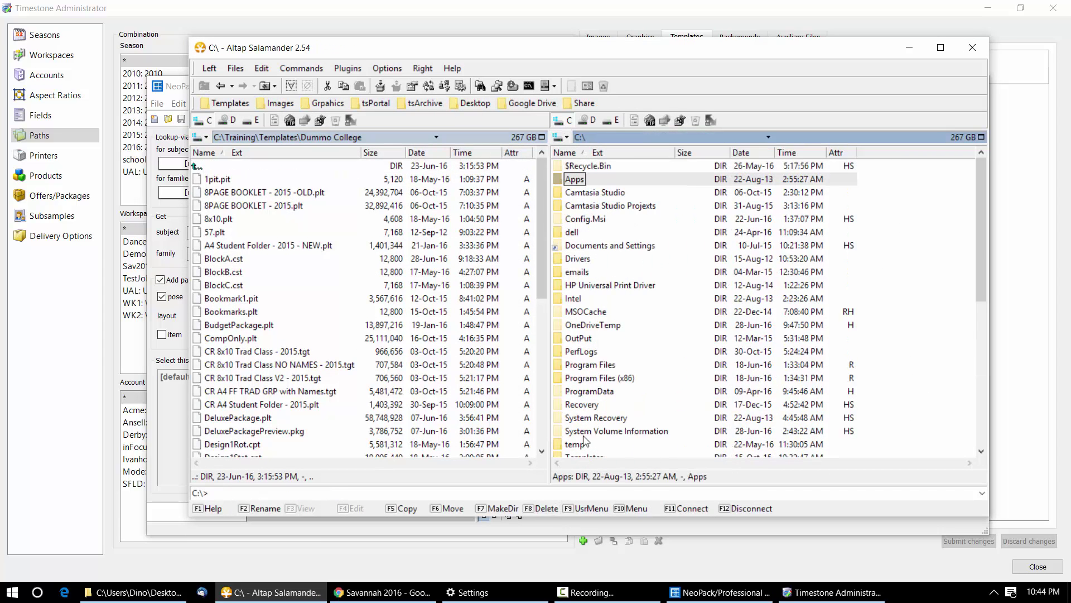
{"action": "scroll", "coordinate": [586, 440], "scroll_direction": "down", "scroll_amount": 3}
{"action": "double_click", "coordinate": [593, 339]}
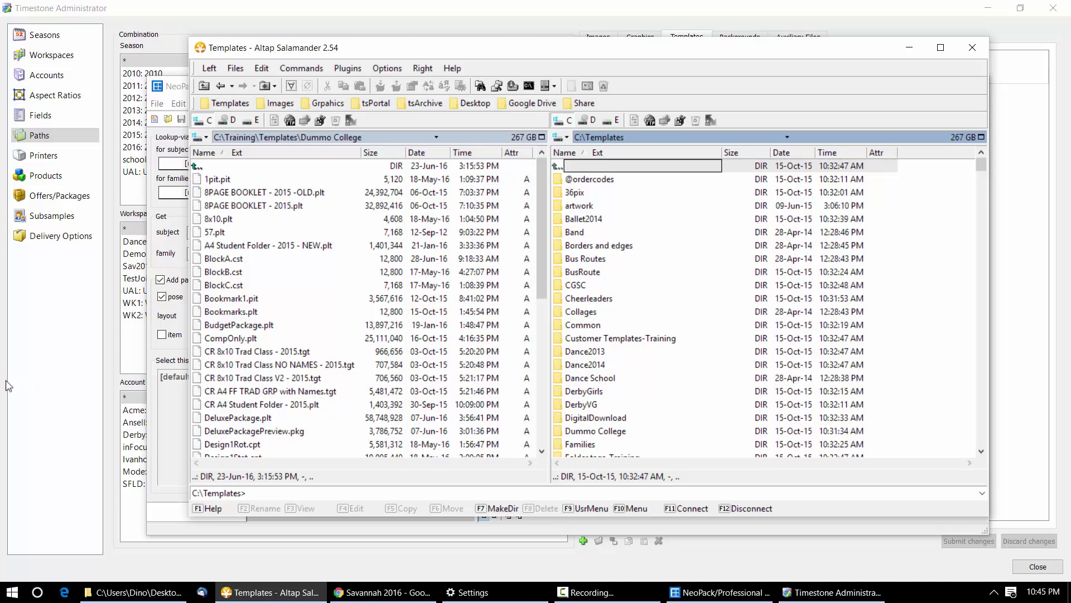
Switch to the Savannah 2016 presentation in Chrome and present it full screen from the Template paths slide.
{"action": "left_click", "coordinate": [406, 592]}
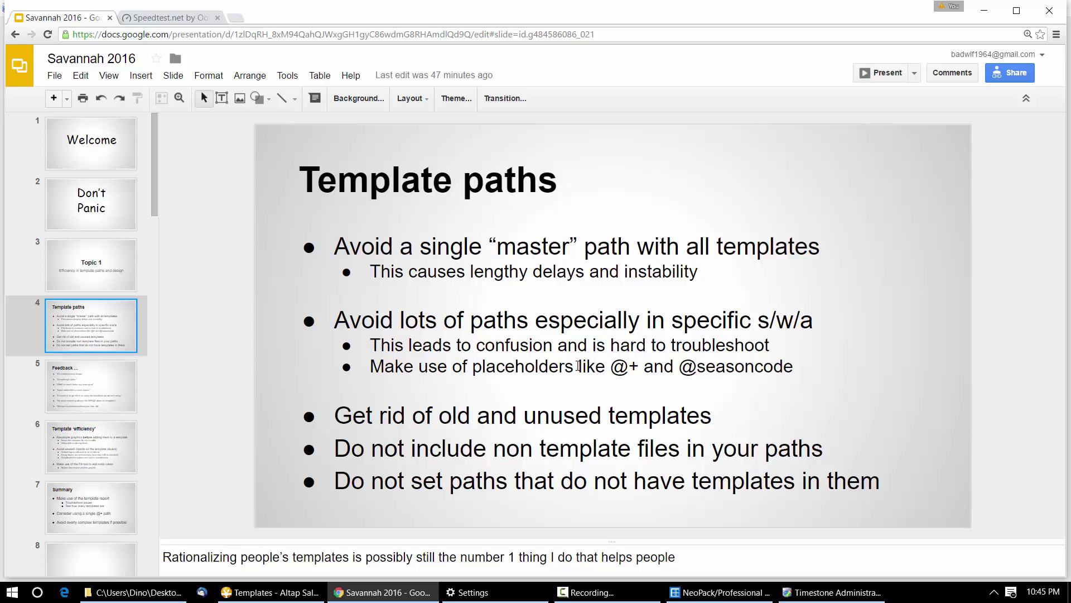
{"action": "key", "text": "ctrl+F5"}
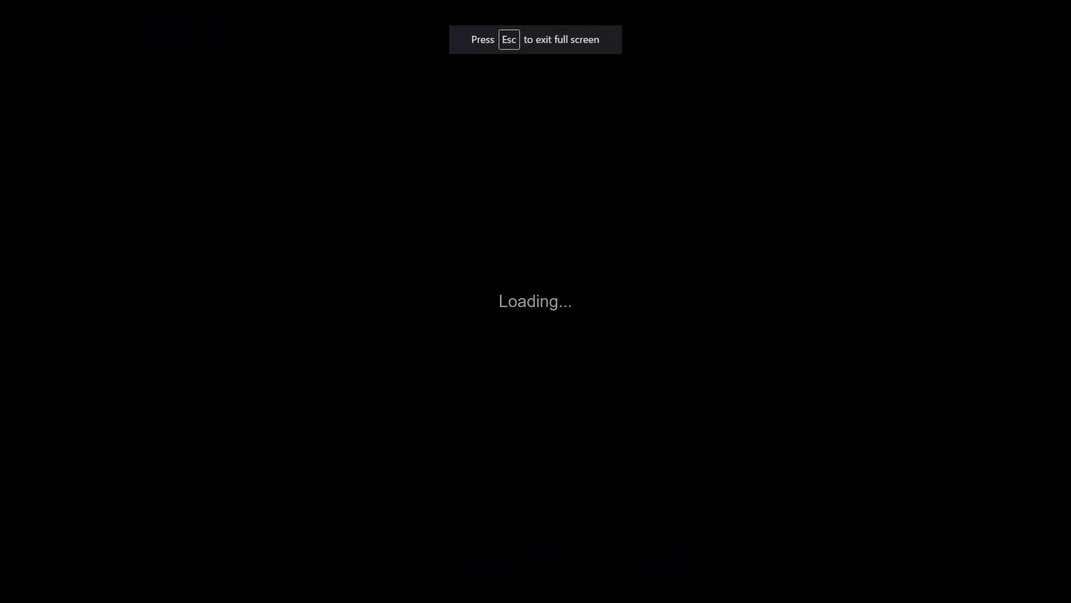
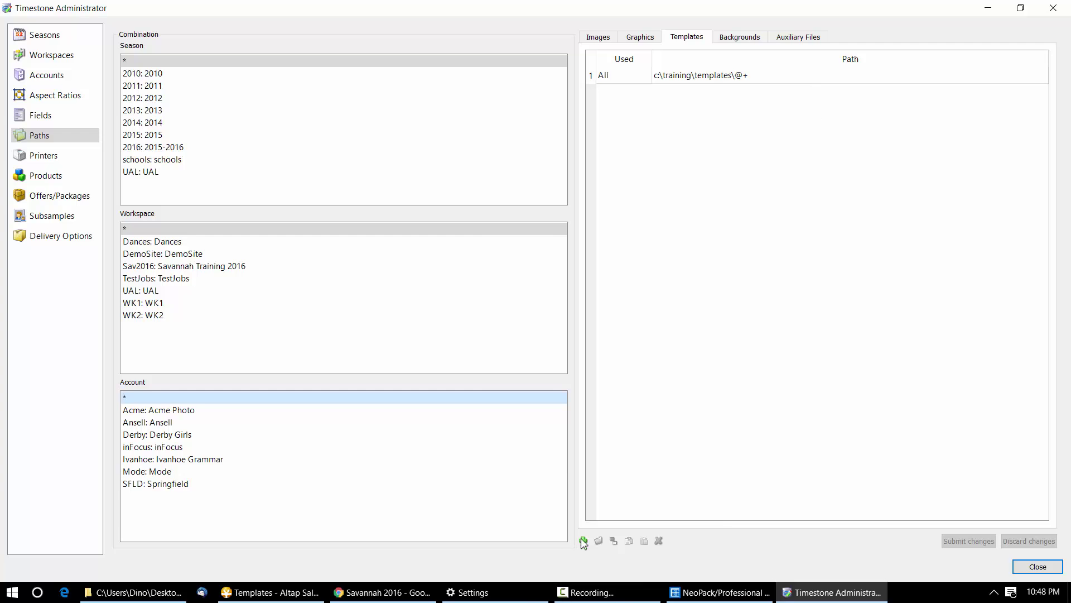
In Timestone Administrator, add a second global template path for the common folder under c:\training\templates and submit it.
{"action": "left_click", "coordinate": [583, 540]}
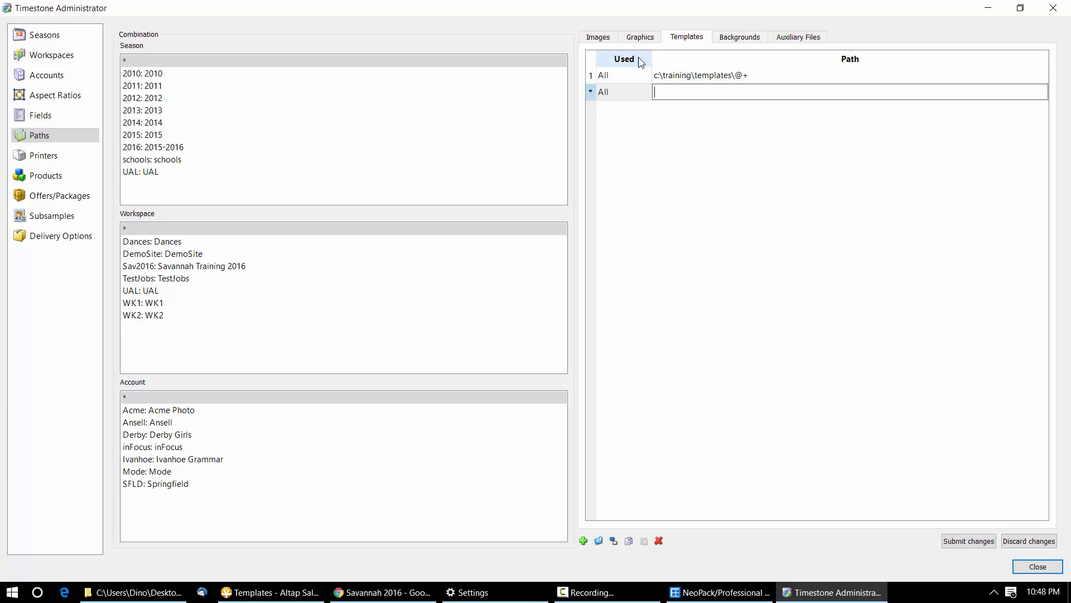
{"action": "type", "text": "c:\\t"}
{"action": "key", "text": "BackSpace"}
{"action": "key", "text": "BackSpace"}
{"action": "type", "text": ":\\"}
{"action": "type", "text": "training\\templates\\common"}
{"action": "key", "text": "Return"}
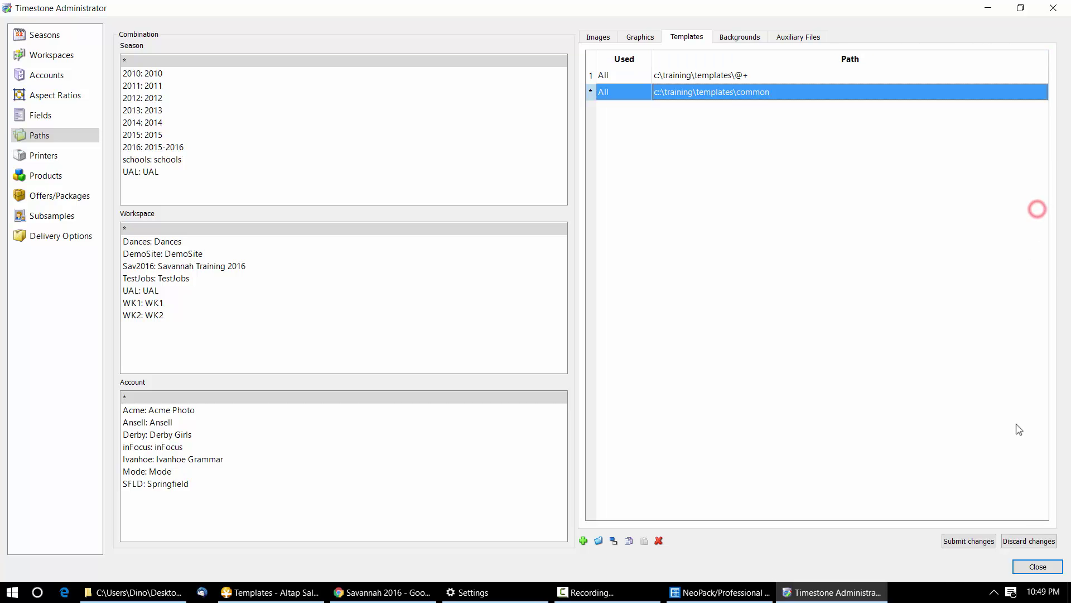
{"action": "left_click", "coordinate": [965, 541]}
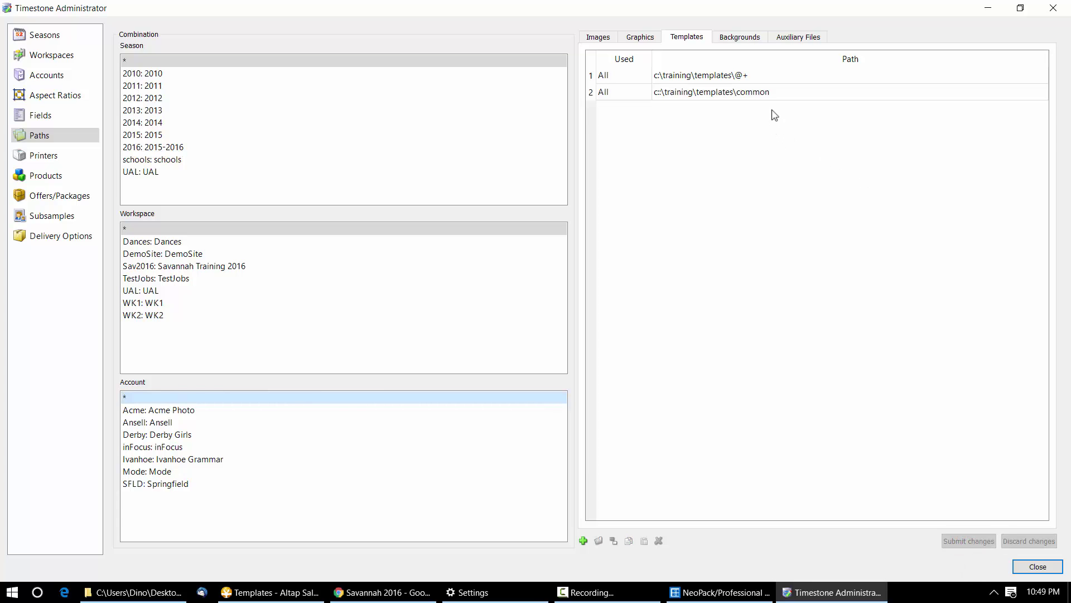
Correct the drive prefix of the second template path to read c:\training\templates\common and submit the change.
{"action": "double_click", "coordinate": [660, 92]}
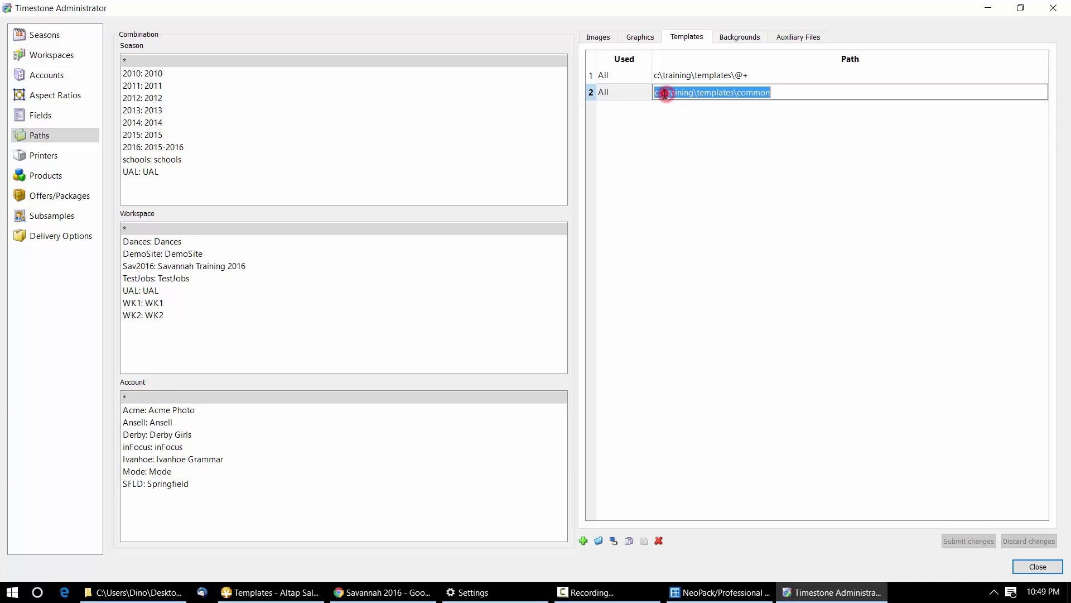
{"action": "left_click", "coordinate": [659, 93]}
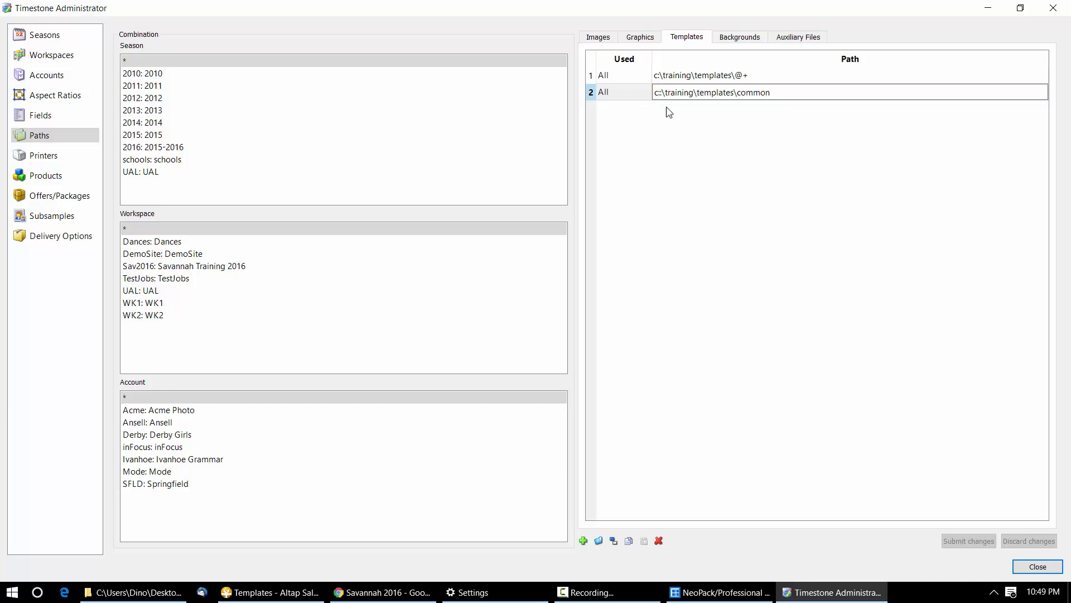
{"action": "left_click", "coordinate": [815, 134]}
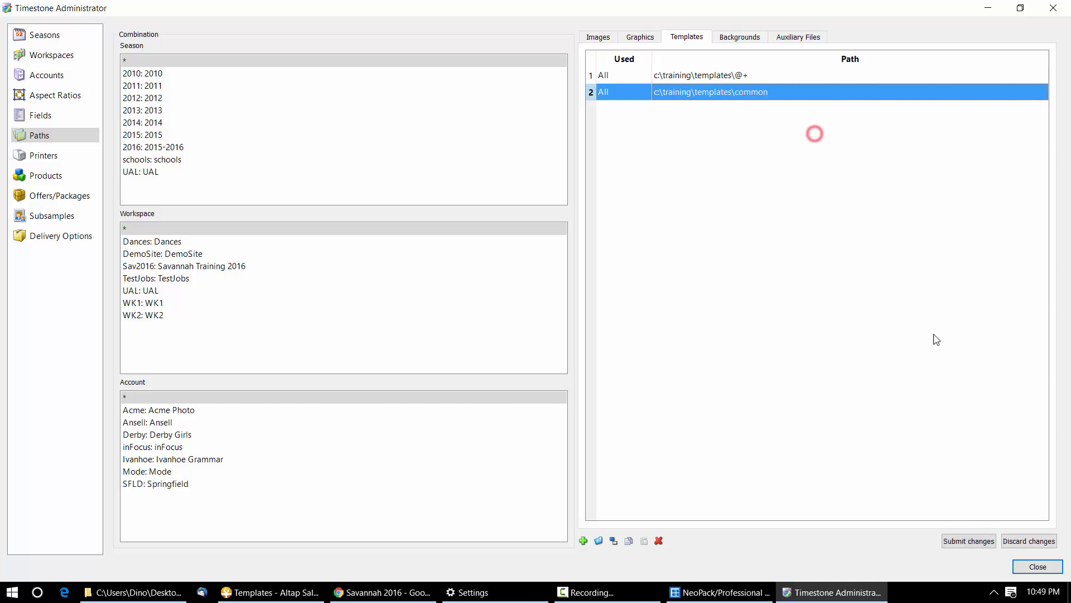
{"action": "left_click", "coordinate": [977, 537]}
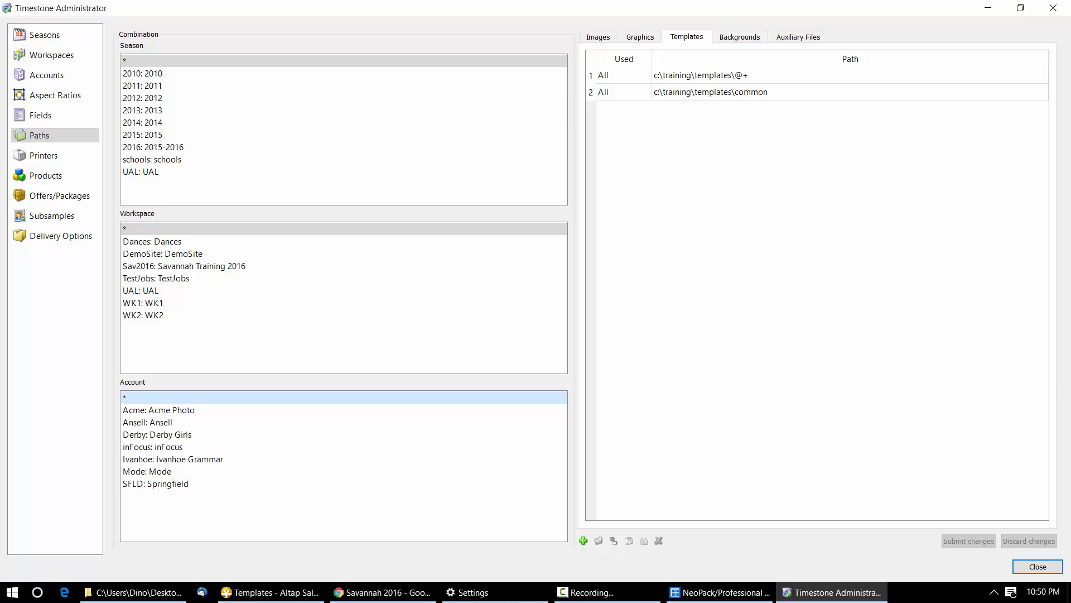
Switch to NeoPack/Professional, open the Greenville HS job from the Savannah Training 2016 workspace, and maximize the window.
{"action": "left_click", "coordinate": [671, 588]}
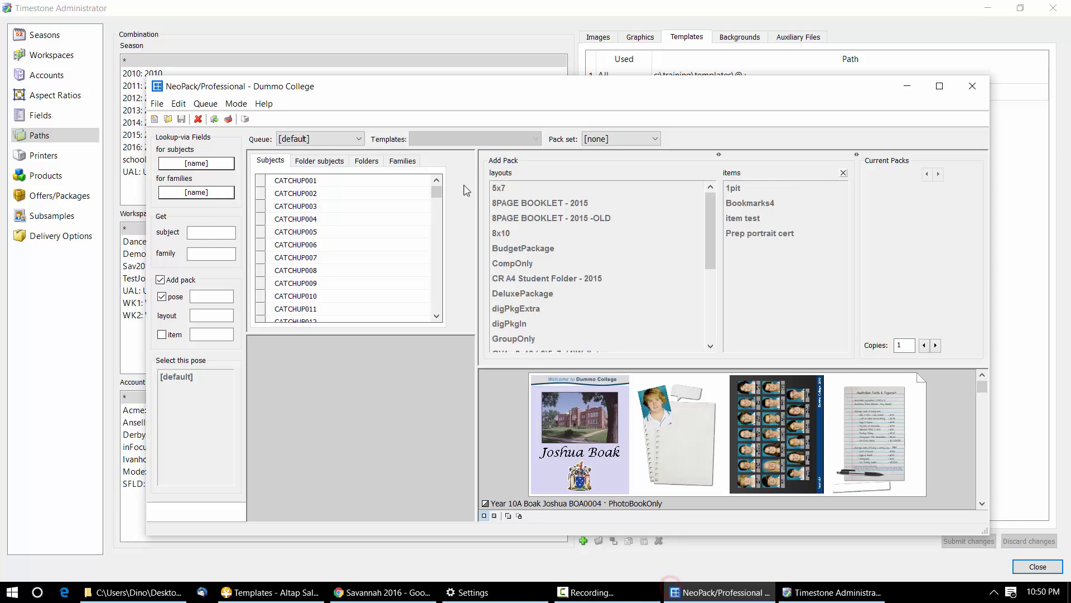
{"action": "left_click", "coordinate": [168, 120]}
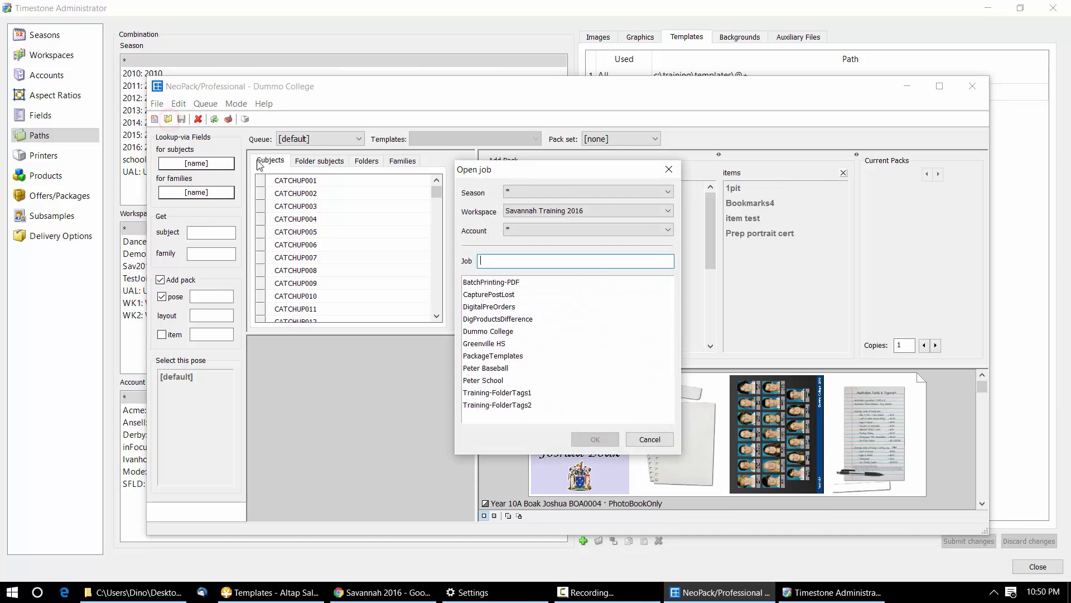
{"action": "type", "text": "gree"}
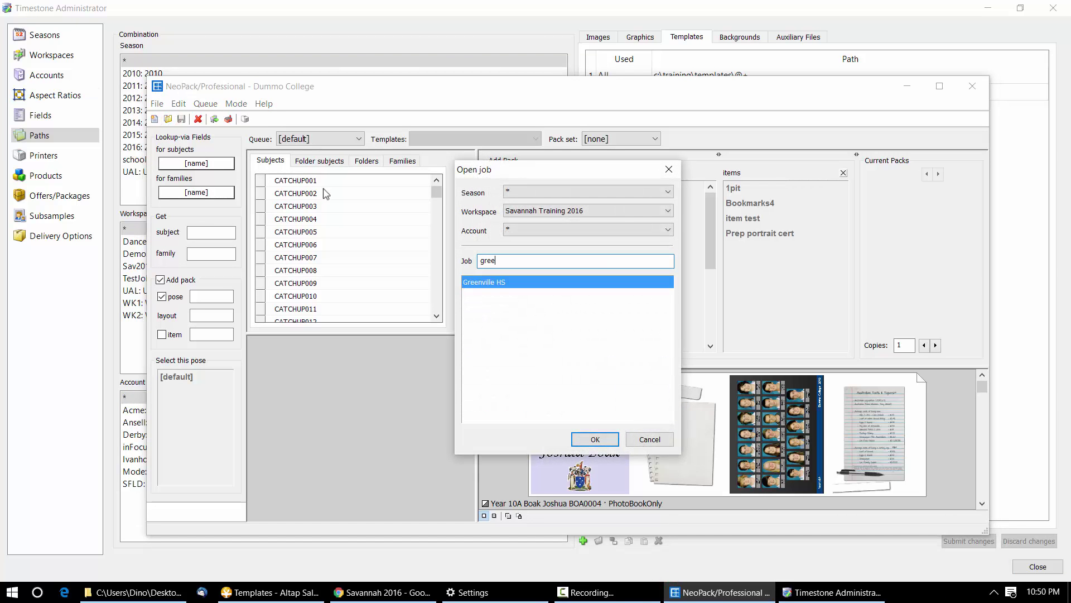
{"action": "type", "text": "nville"}
{"action": "key", "text": "Return"}
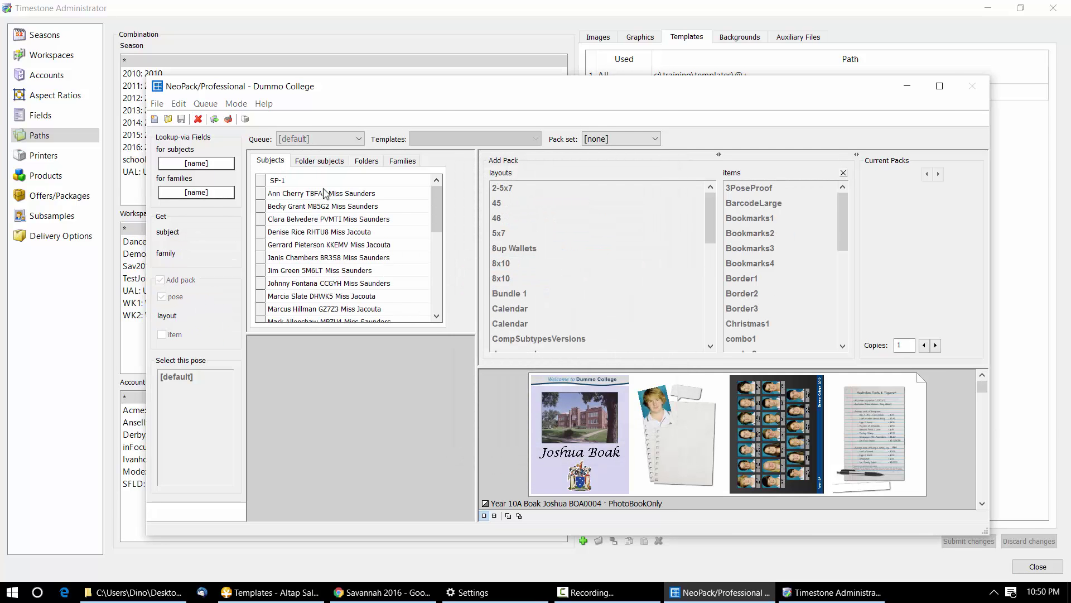
{"action": "left_click", "coordinate": [940, 87]}
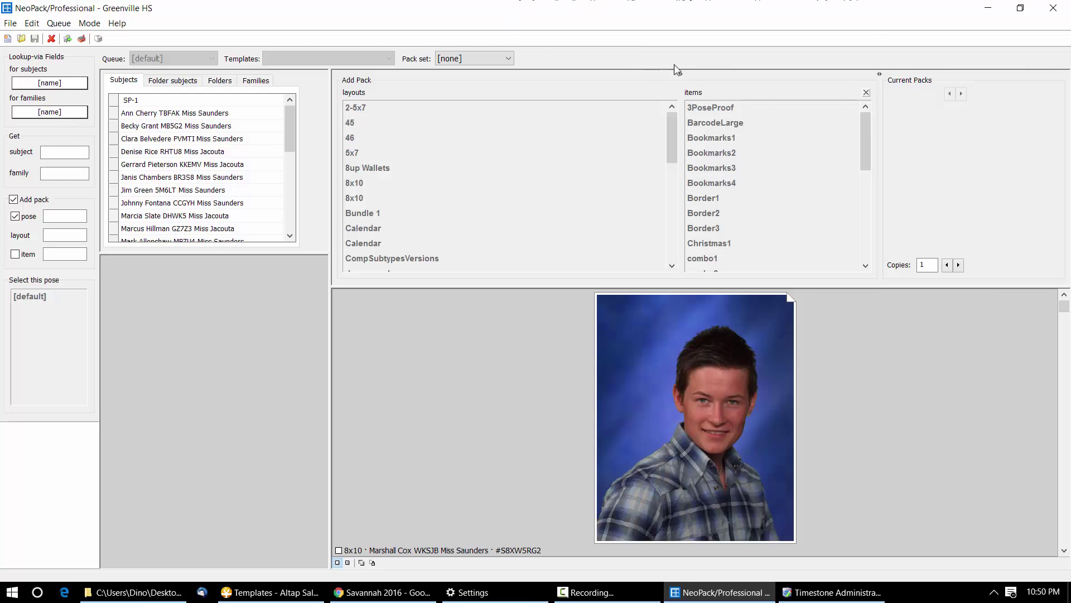
Open the template report for the Greenville HS job and examine the file name, type and key of the listed templates.
{"action": "left_click", "coordinate": [91, 25]}
{"action": "mouse_move", "coordinate": [113, 25]}
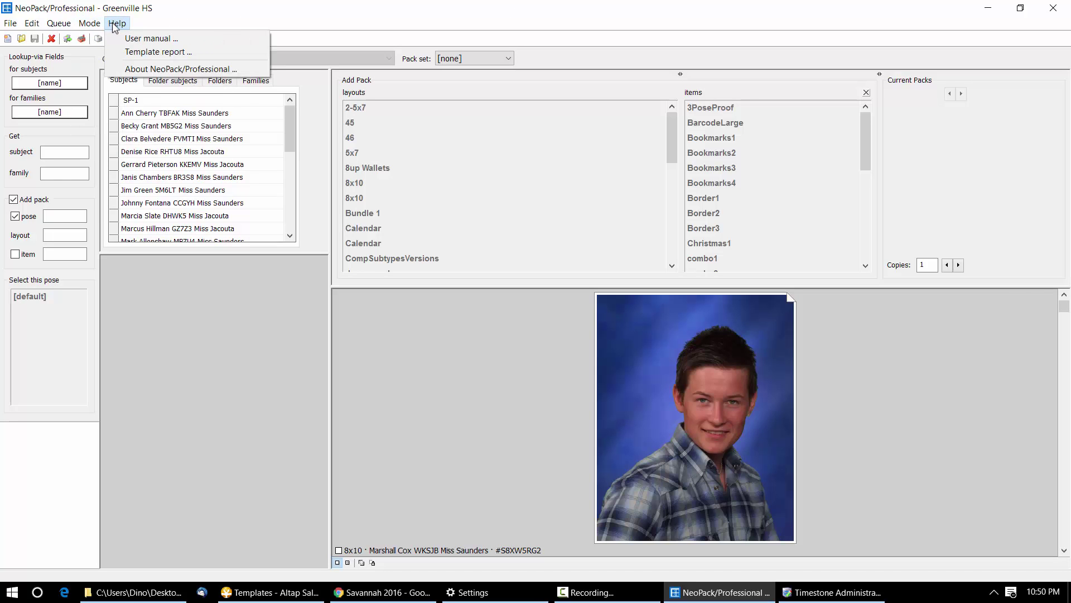
{"action": "left_click", "coordinate": [126, 53]}
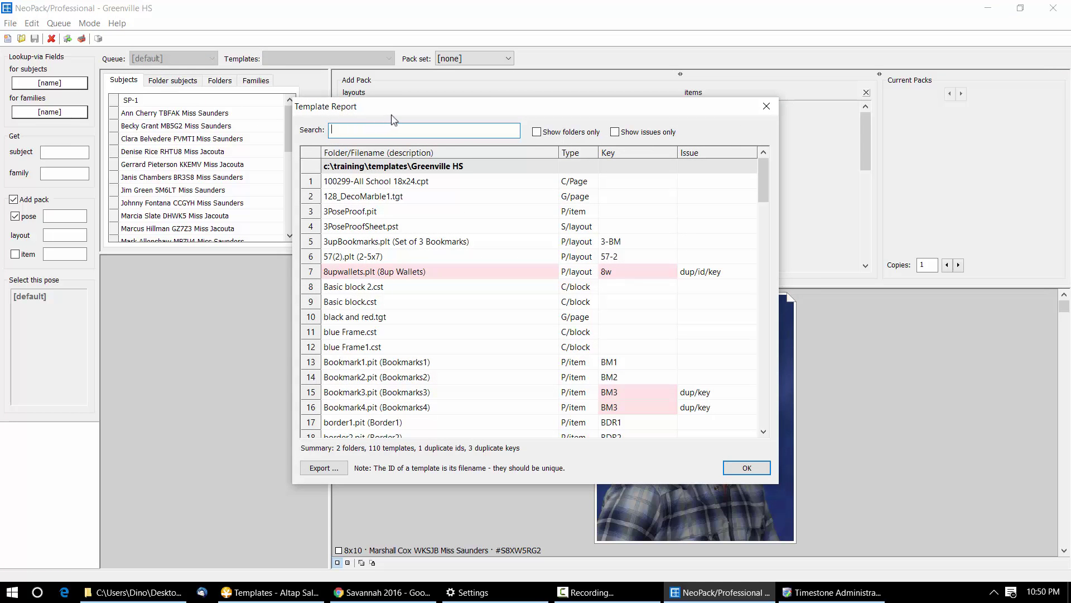
{"action": "left_click_drag", "start_coordinate": [392, 115], "coordinate": [379, 73]}
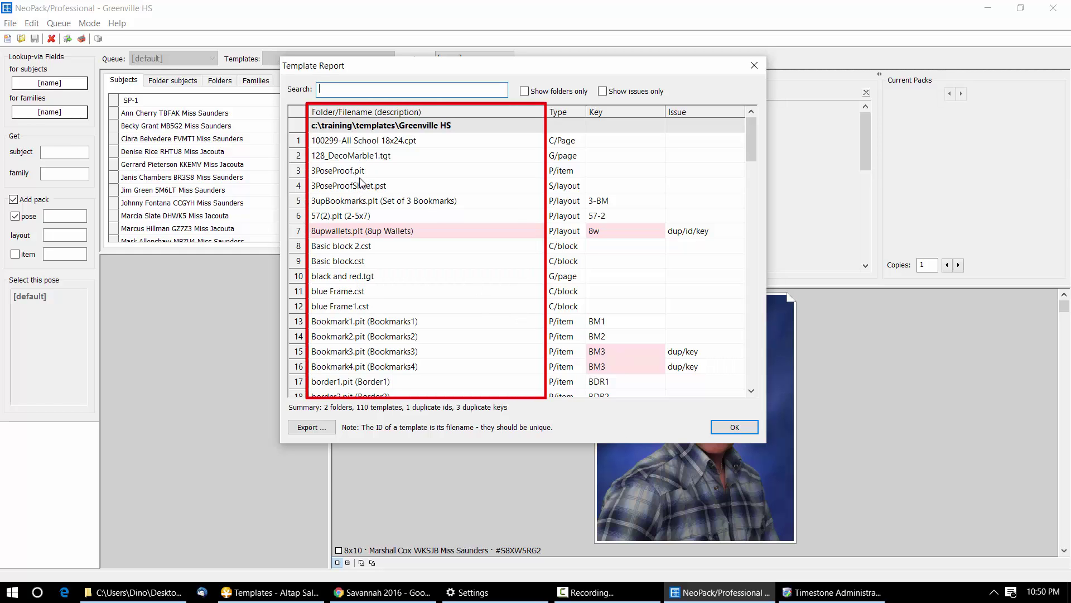
{"action": "left_click", "coordinate": [351, 325]}
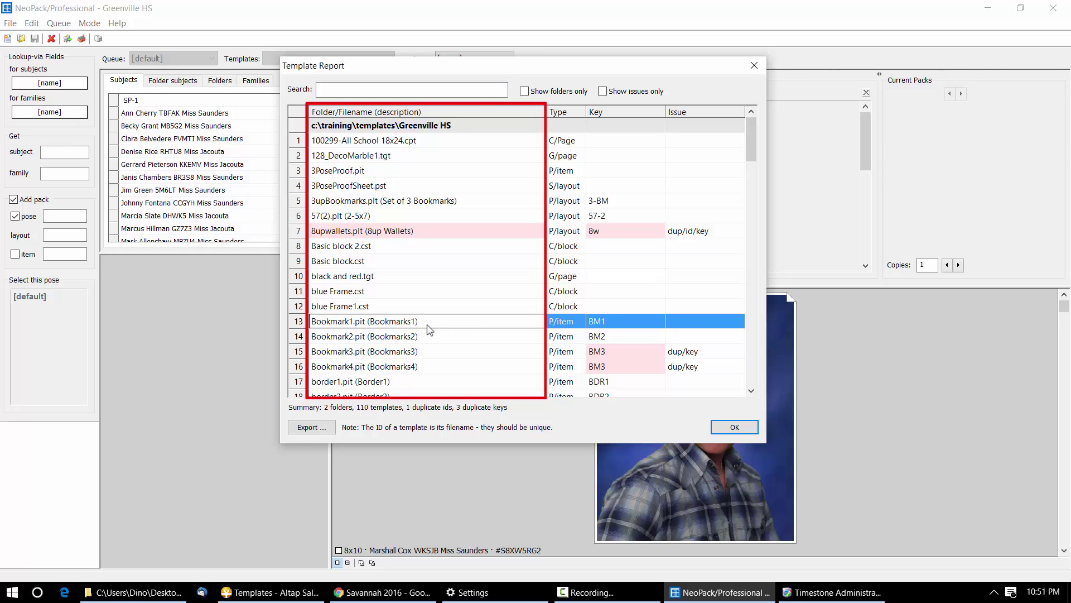
{"action": "left_click", "coordinate": [567, 307]}
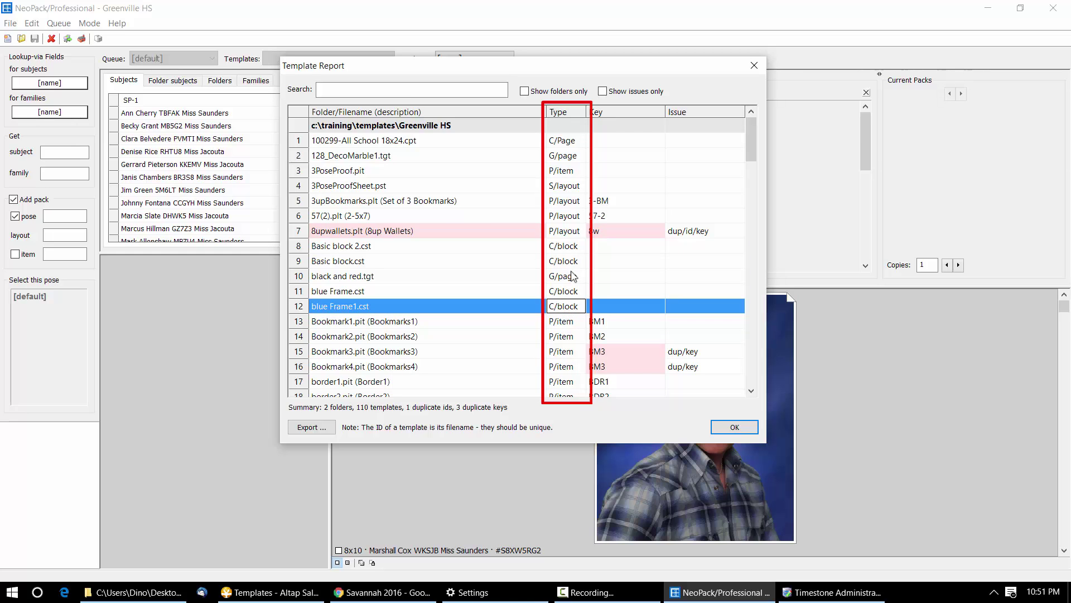
{"action": "left_click", "coordinate": [556, 216]}
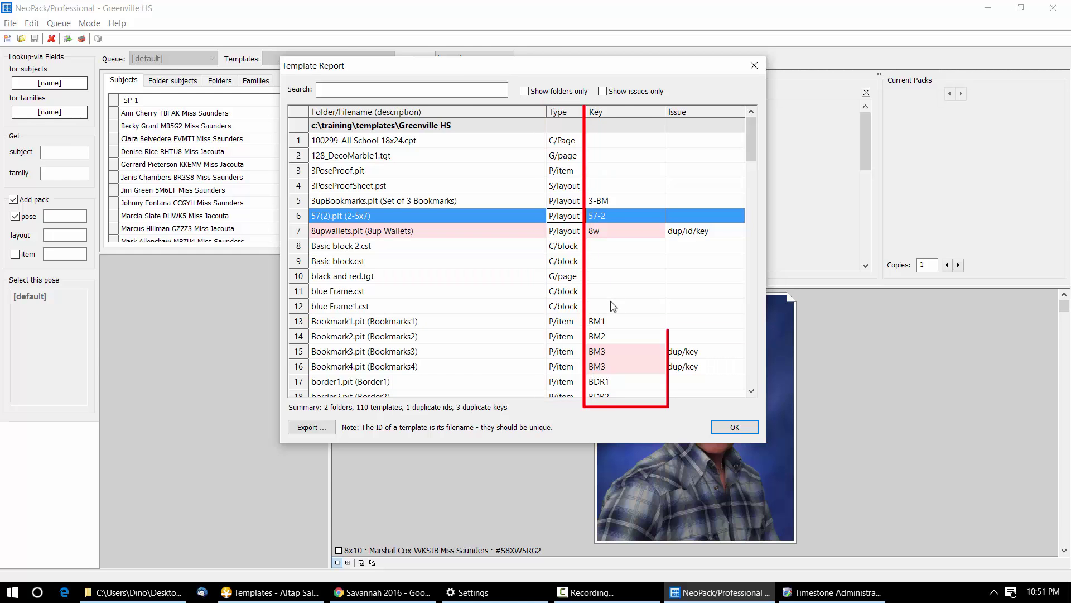
Examine the templates listed under the Greenville HS and common folders in the template report, including the Issue entries for duplicate IDs and keys.
{"action": "left_click", "coordinate": [415, 128]}
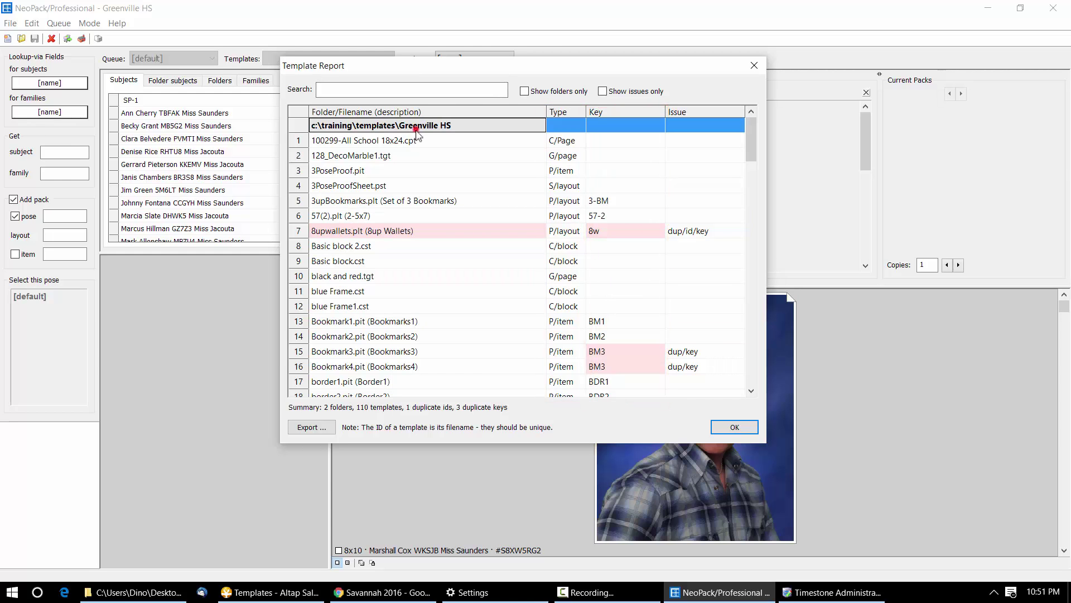
{"action": "scroll", "coordinate": [415, 251], "scroll_direction": "down", "scroll_amount": 7}
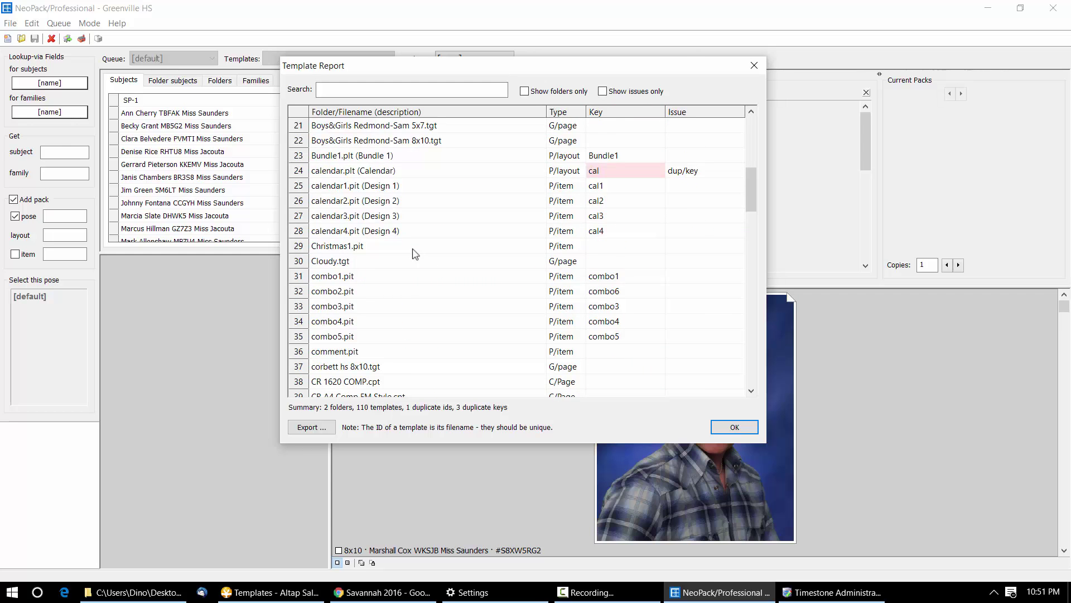
{"action": "scroll", "coordinate": [415, 253], "scroll_direction": "down", "scroll_amount": 20}
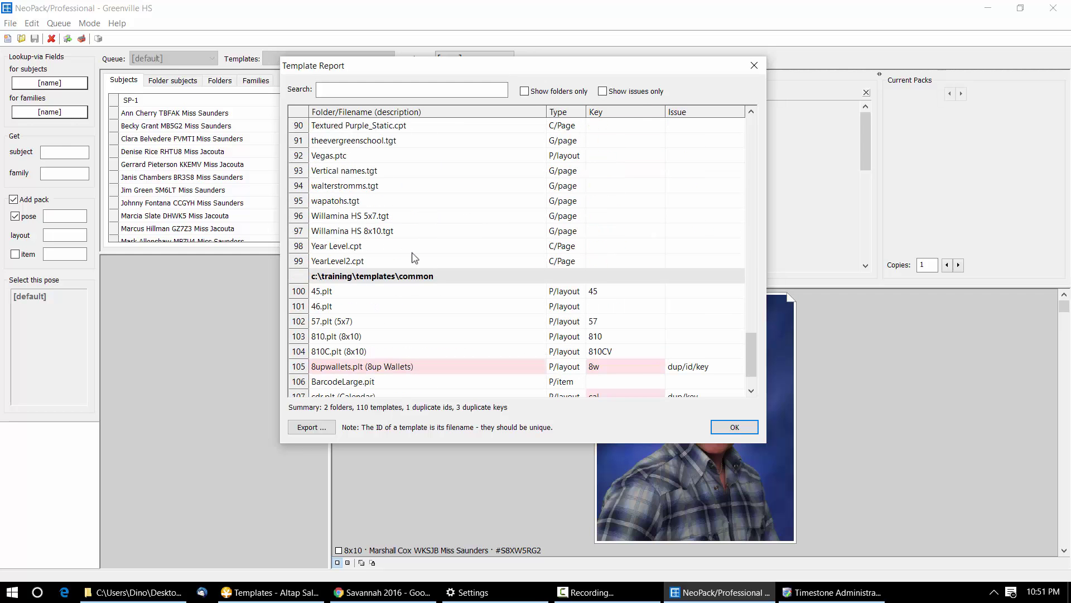
{"action": "scroll", "coordinate": [415, 254], "scroll_direction": "up", "scroll_amount": 3}
{"action": "scroll", "coordinate": [413, 240], "scroll_direction": "down", "scroll_amount": 4}
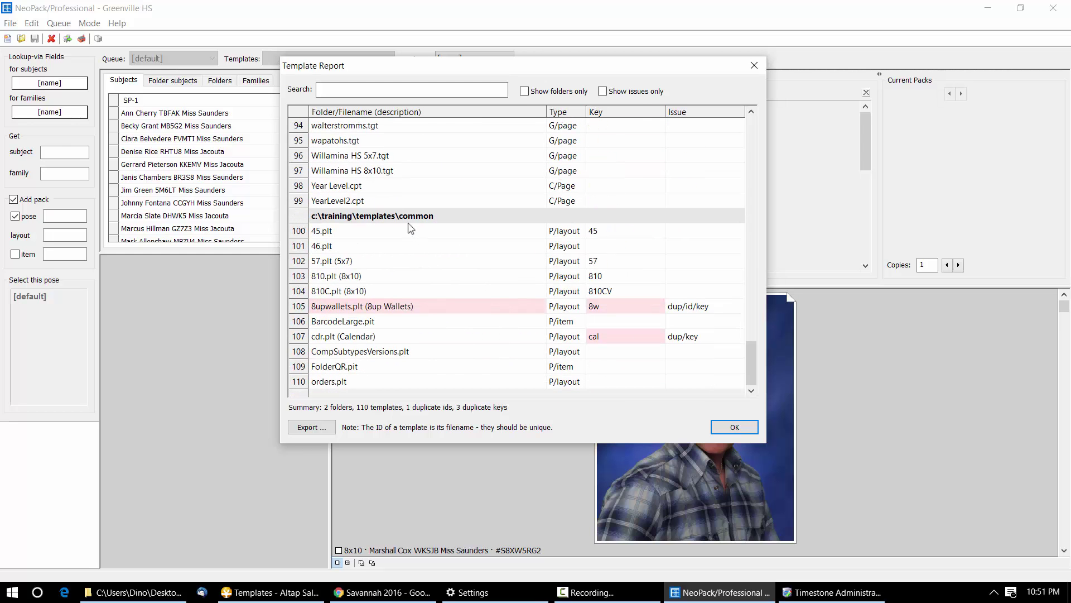
{"action": "scroll", "coordinate": [402, 321], "scroll_direction": "up", "scroll_amount": 15}
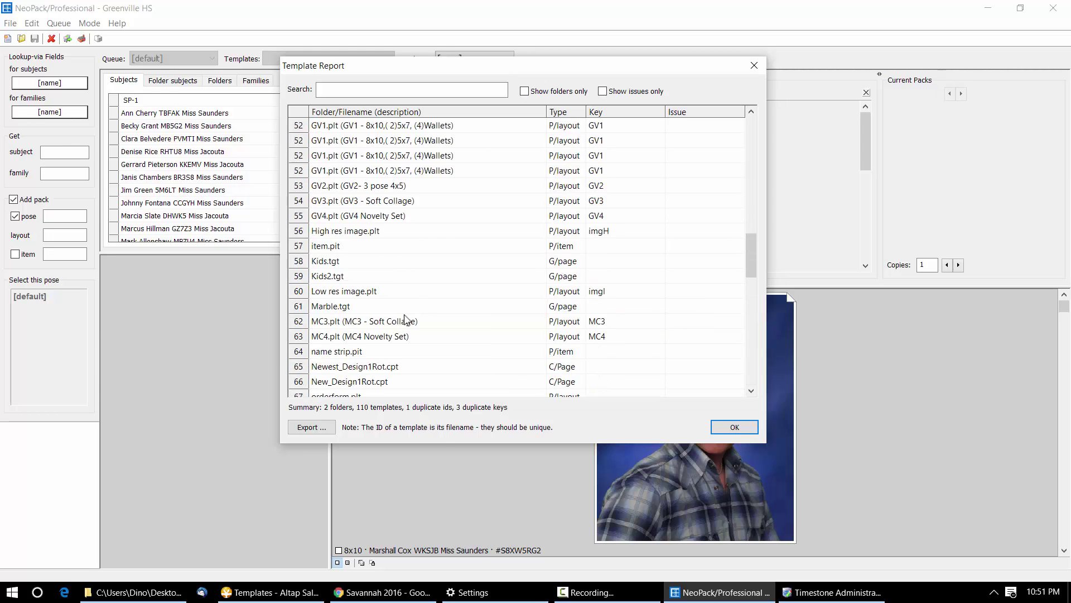
{"action": "scroll", "coordinate": [407, 315], "scroll_direction": "up", "scroll_amount": 3}
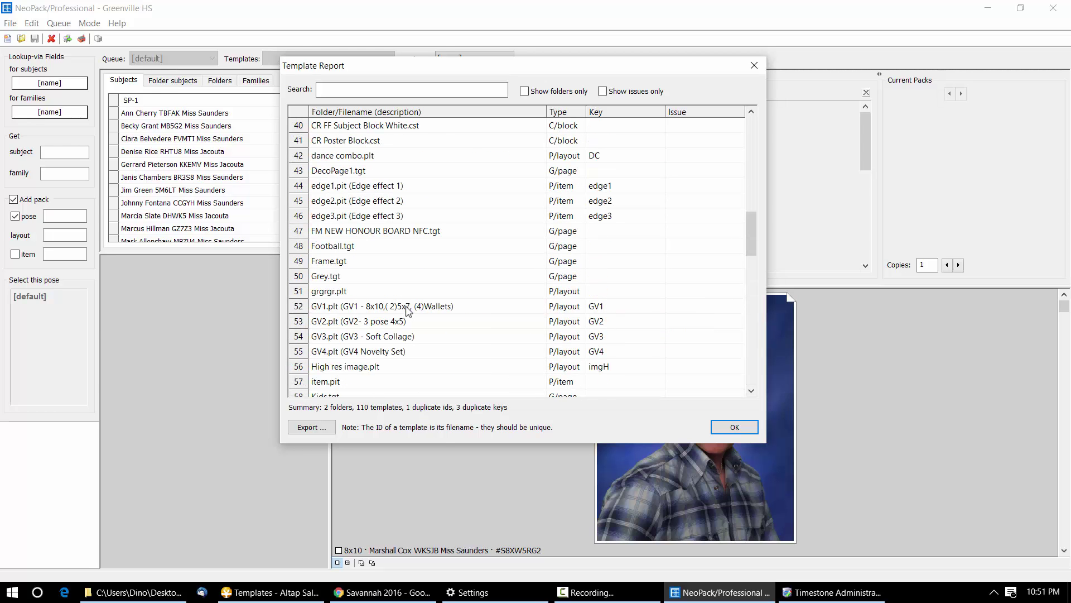
{"action": "scroll", "coordinate": [415, 263], "scroll_direction": "up", "scroll_amount": 4}
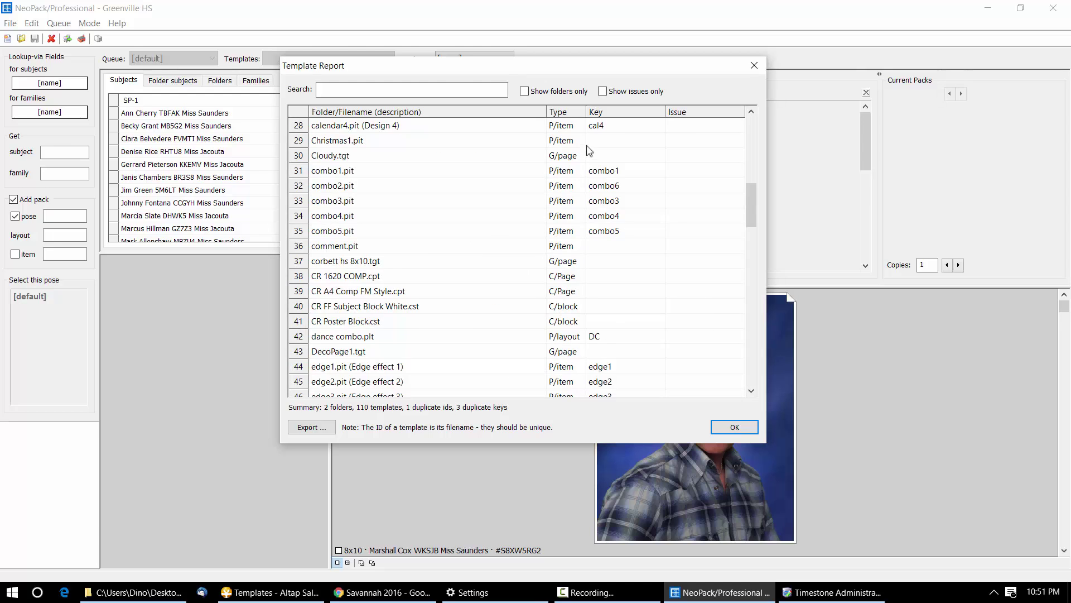
{"action": "scroll", "coordinate": [552, 187], "scroll_direction": "up", "scroll_amount": 5}
{"action": "scroll", "coordinate": [551, 187], "scroll_direction": "up", "scroll_amount": 2}
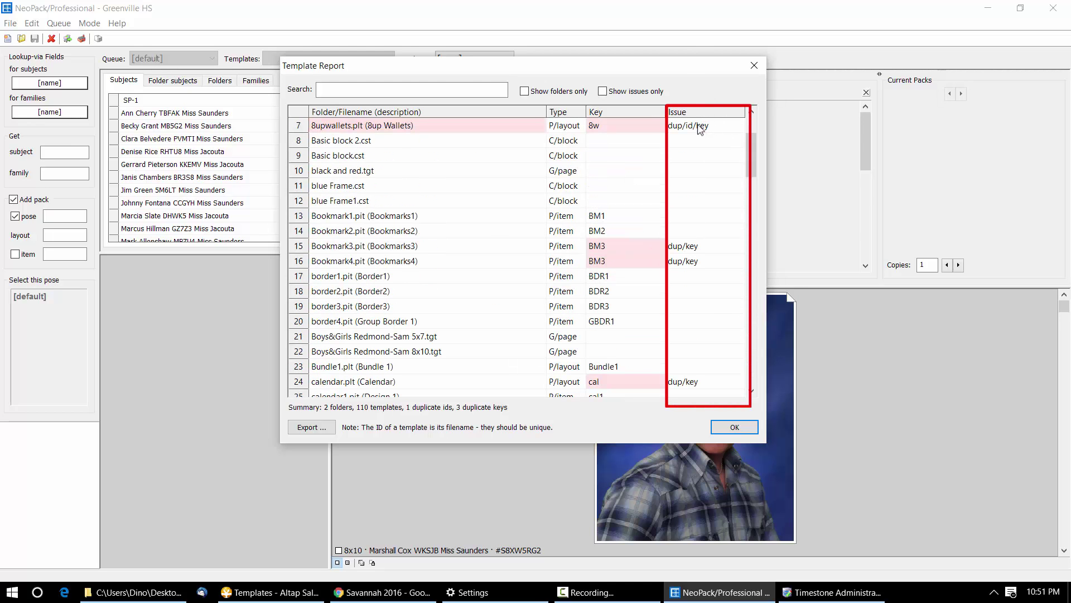
{"action": "scroll", "coordinate": [680, 130], "scroll_direction": "up", "scroll_amount": 1}
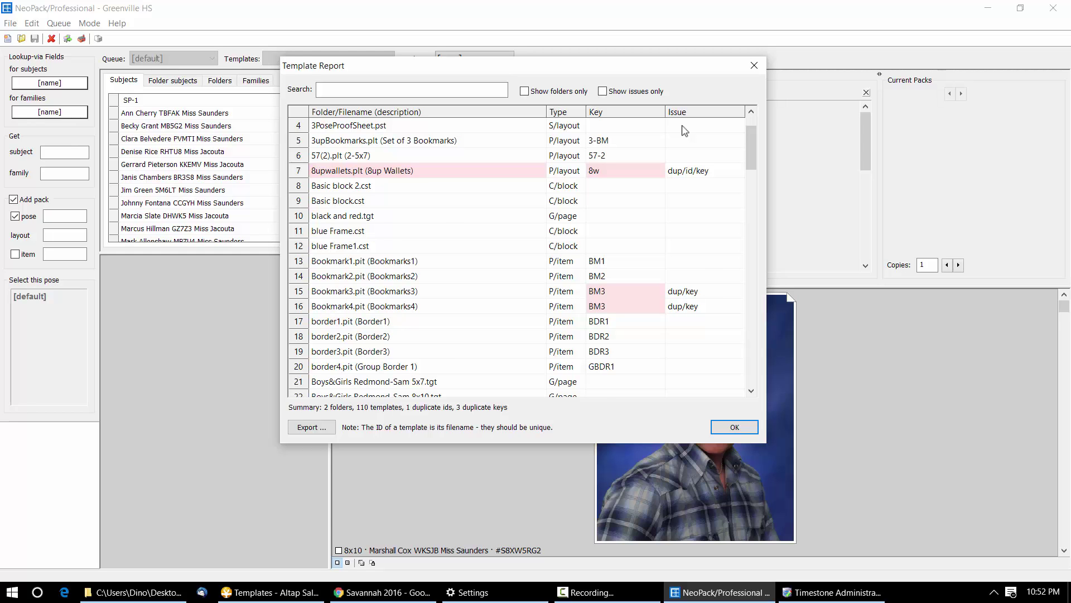
{"action": "scroll", "coordinate": [449, 226], "scroll_direction": "up", "scroll_amount": 2}
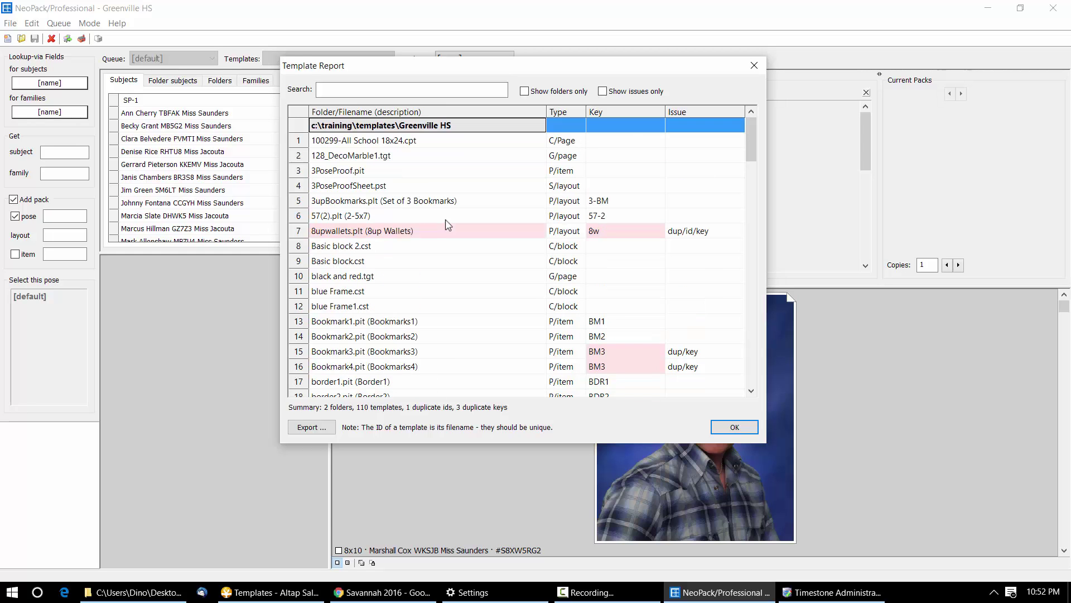
Search the template report for "blue", then clear the search to restore the full list.
{"action": "left_click", "coordinate": [400, 90]}
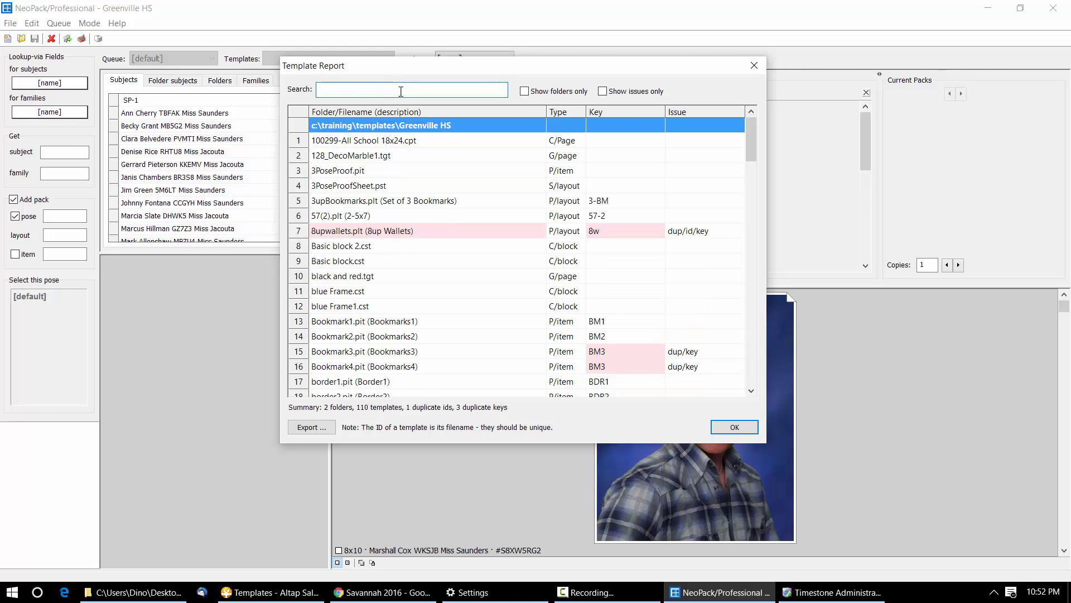
{"action": "type", "text": "blue"}
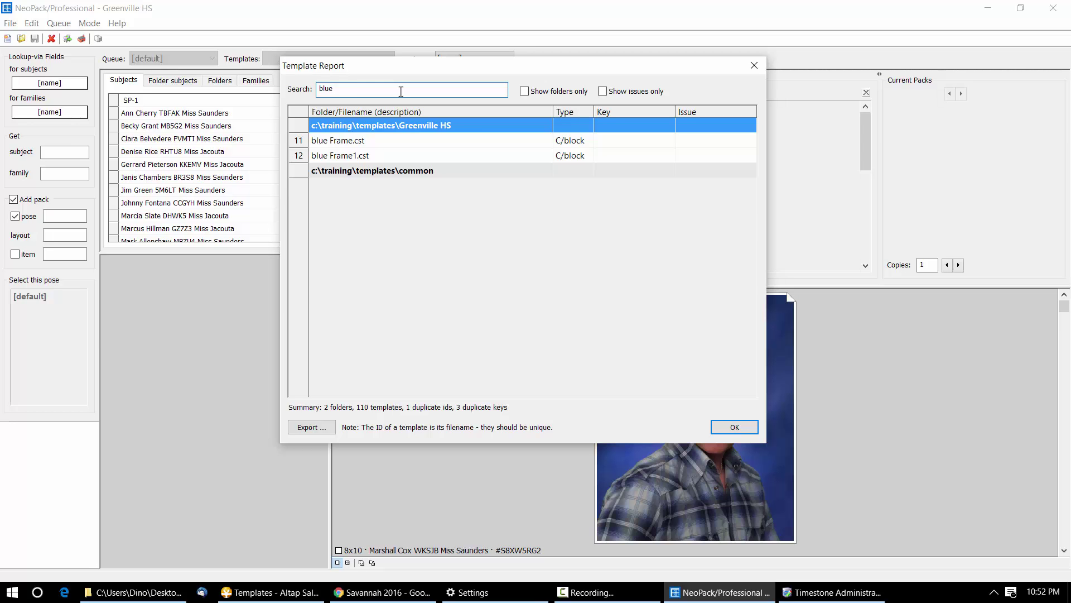
{"action": "key", "text": "BackSpace"}
{"action": "key", "text": "BackSpace"}
{"action": "key", "text": "BackSpace"}
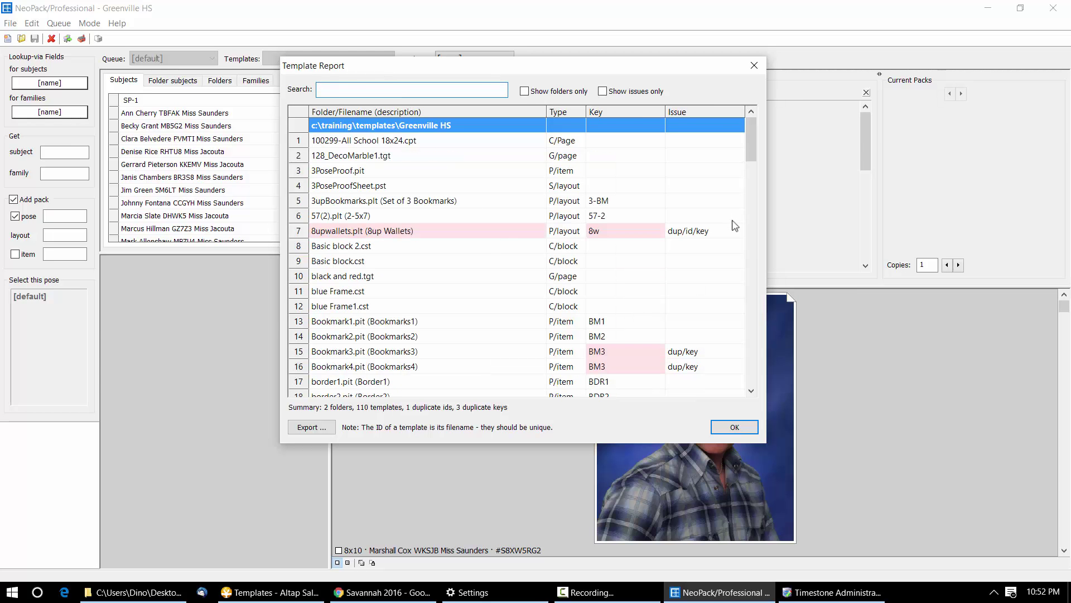
Filter the template report to folders only and then to issues only, restoring the full template list after each filter.
{"action": "left_click", "coordinate": [525, 91]}
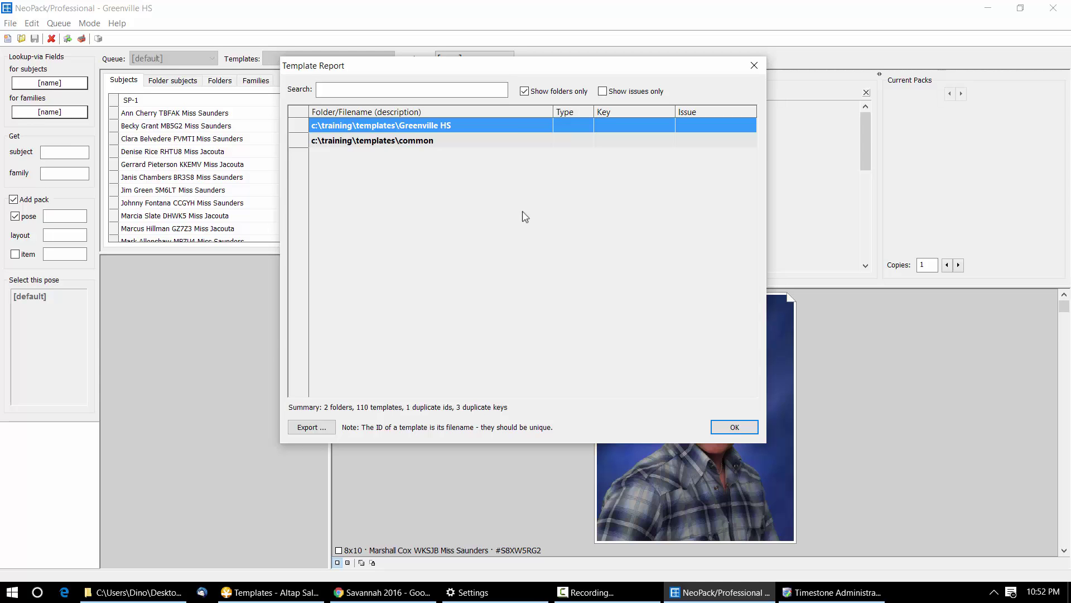
{"action": "left_click", "coordinate": [525, 91]}
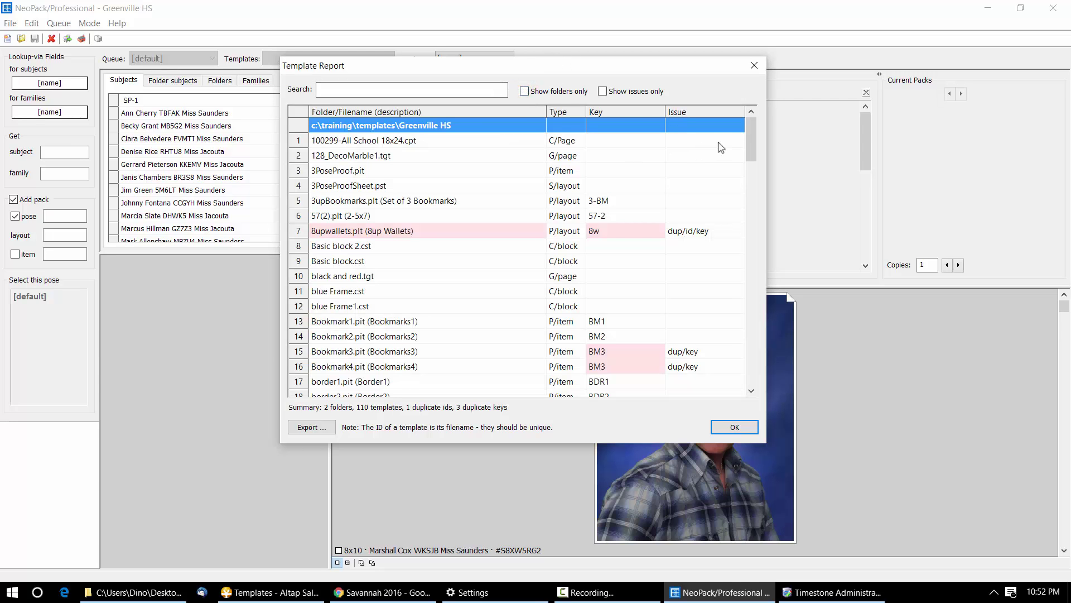
{"action": "left_click", "coordinate": [607, 236]}
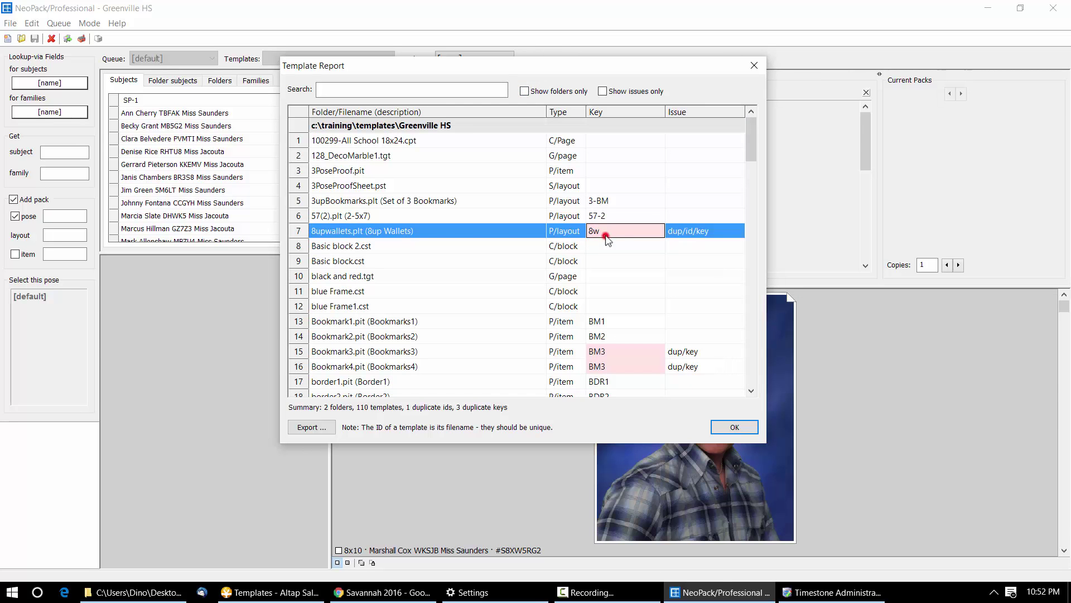
{"action": "left_click", "coordinate": [751, 151]}
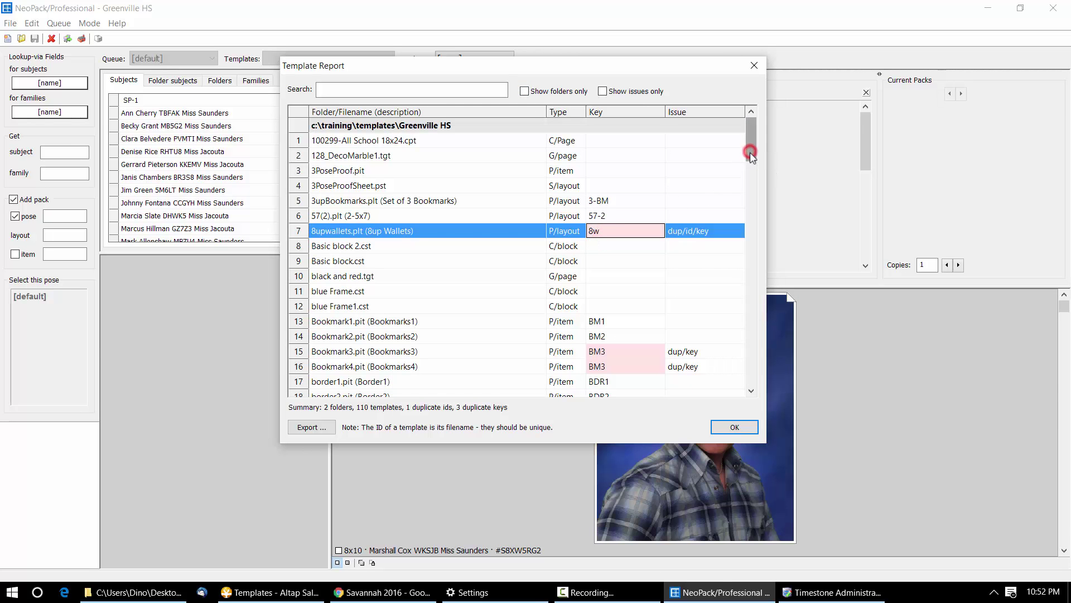
{"action": "left_click_drag", "start_coordinate": [751, 152], "coordinate": [720, 146]}
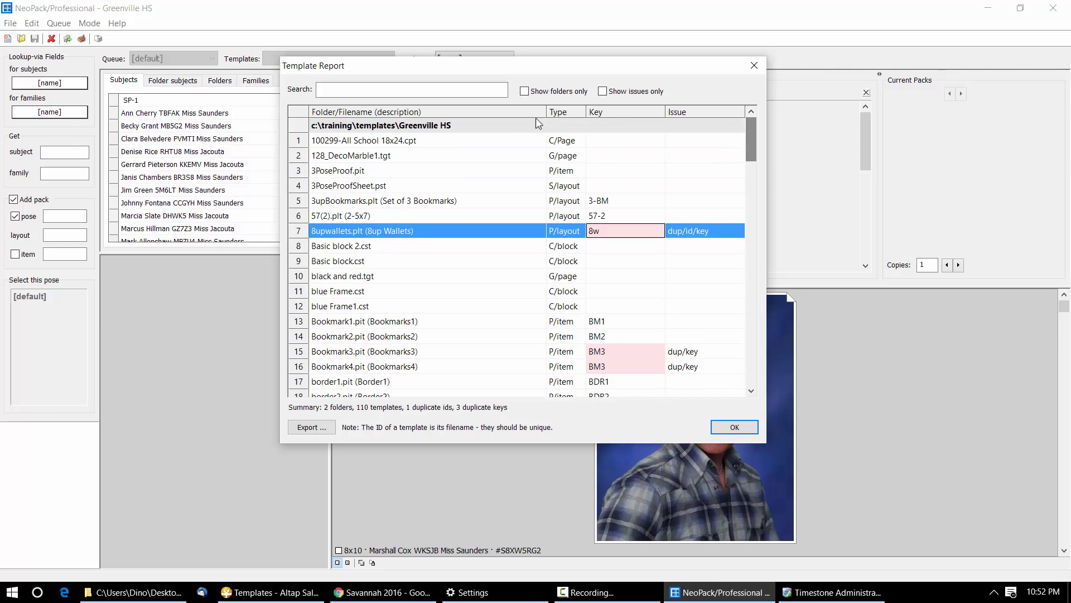
{"action": "left_click", "coordinate": [605, 91]}
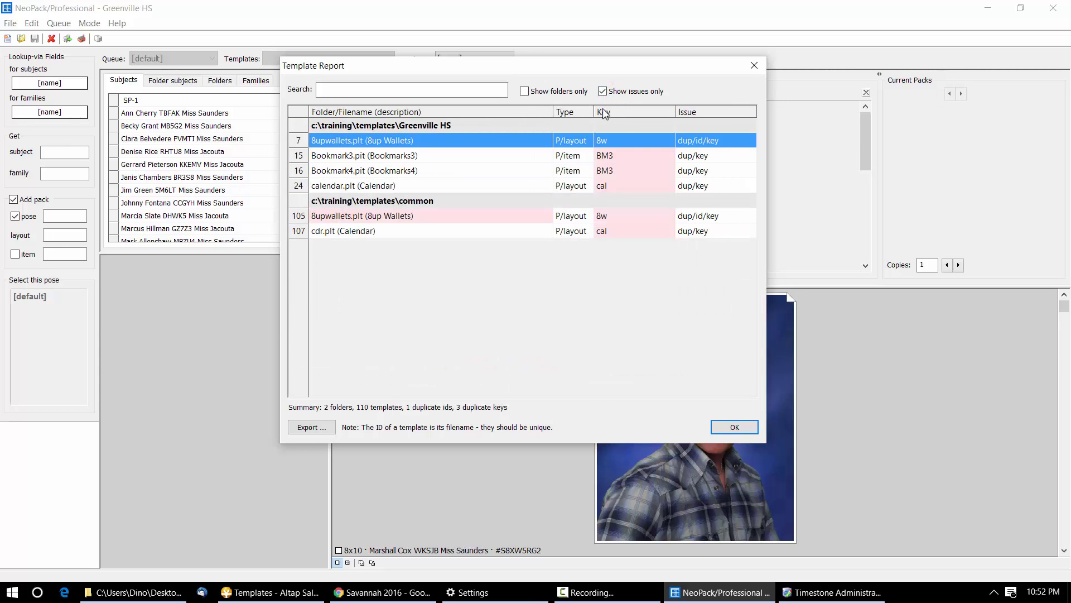
{"action": "left_click", "coordinate": [603, 91]}
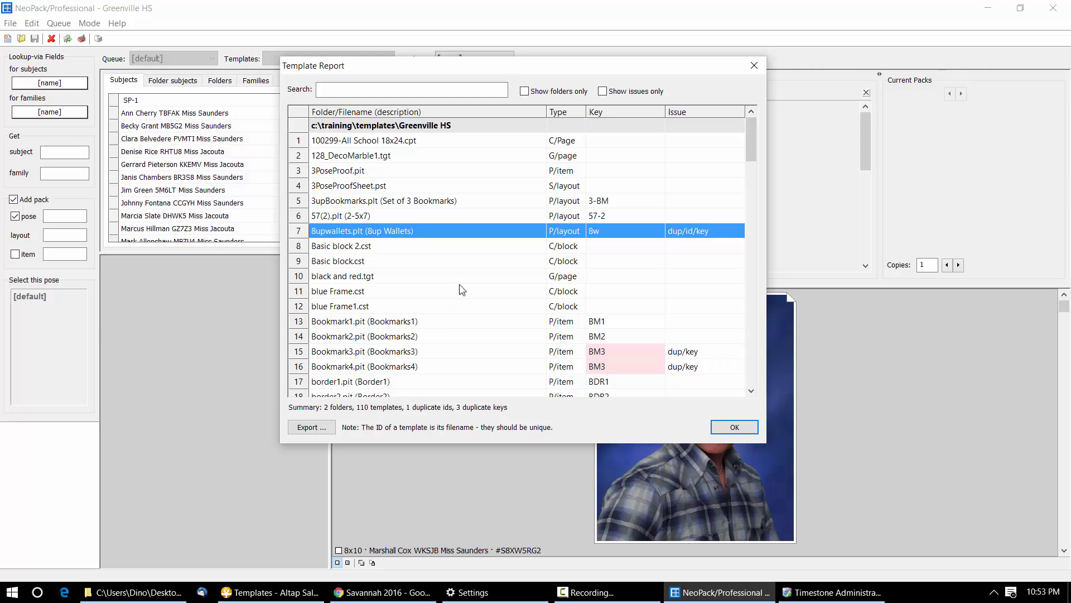
Open the Bookmark3.pit template in the designer directly from the report, then return to the Greenville HS job screen.
{"action": "left_click", "coordinate": [352, 352]}
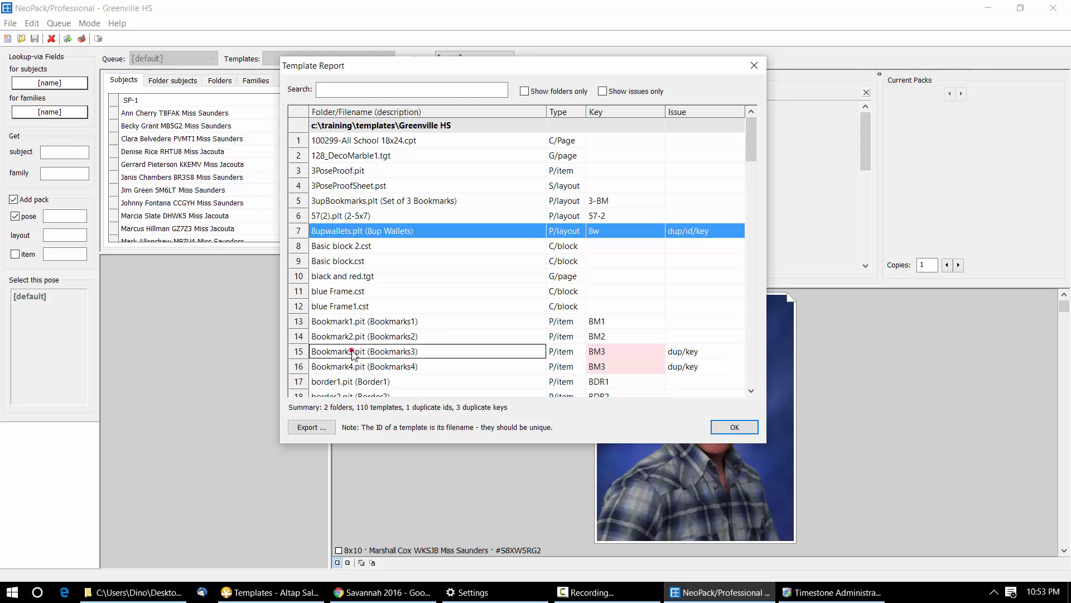
{"action": "double_click", "coordinate": [352, 351]}
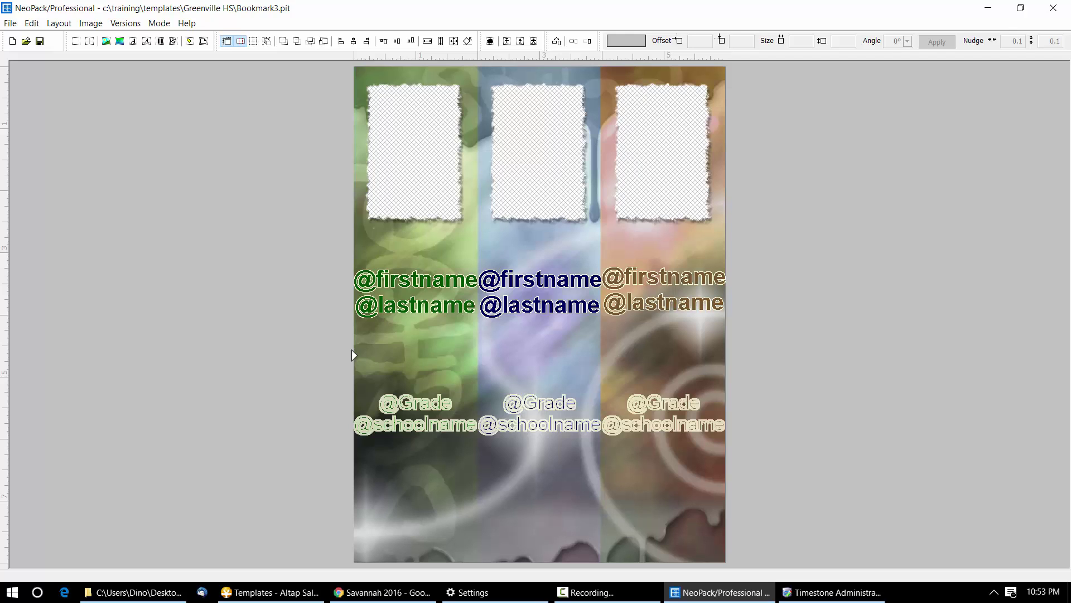
{"action": "key", "text": "F2"}
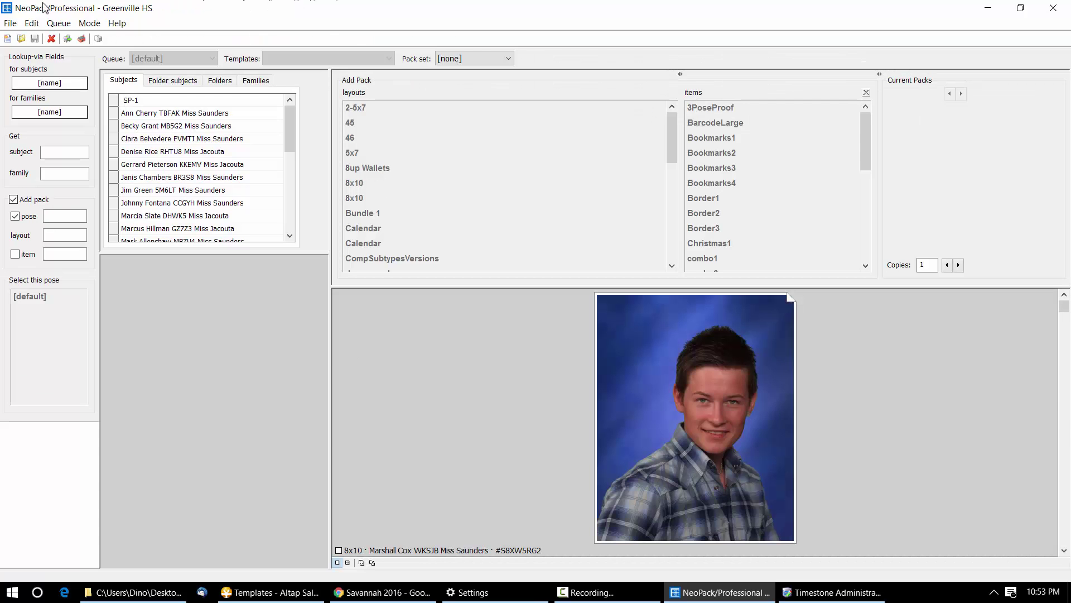
Bring up the template report again from the job screen and close it.
{"action": "left_click", "coordinate": [118, 23]}
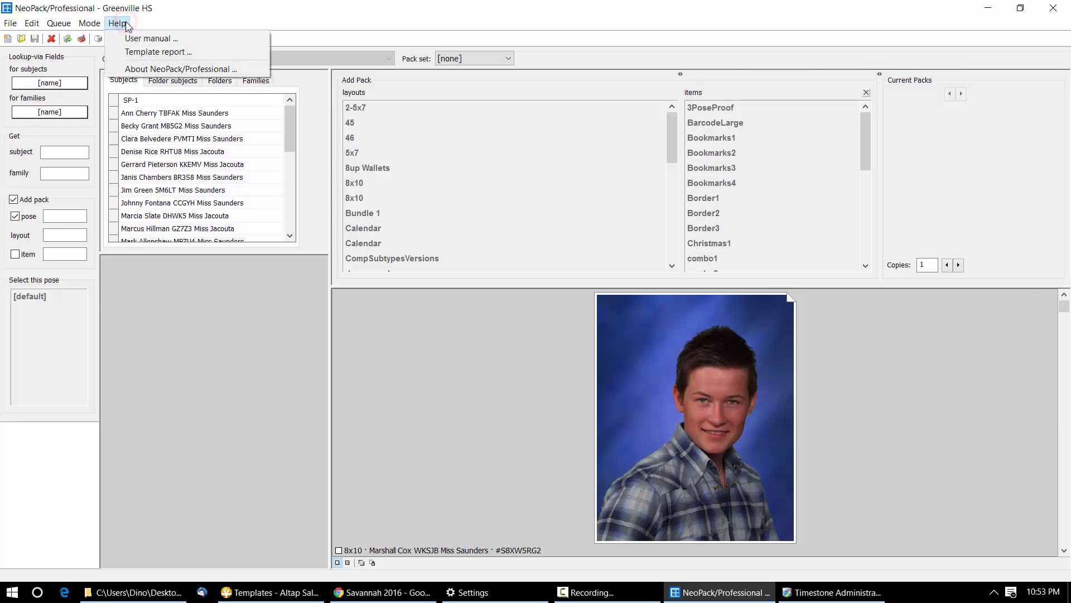
{"action": "left_click", "coordinate": [137, 52]}
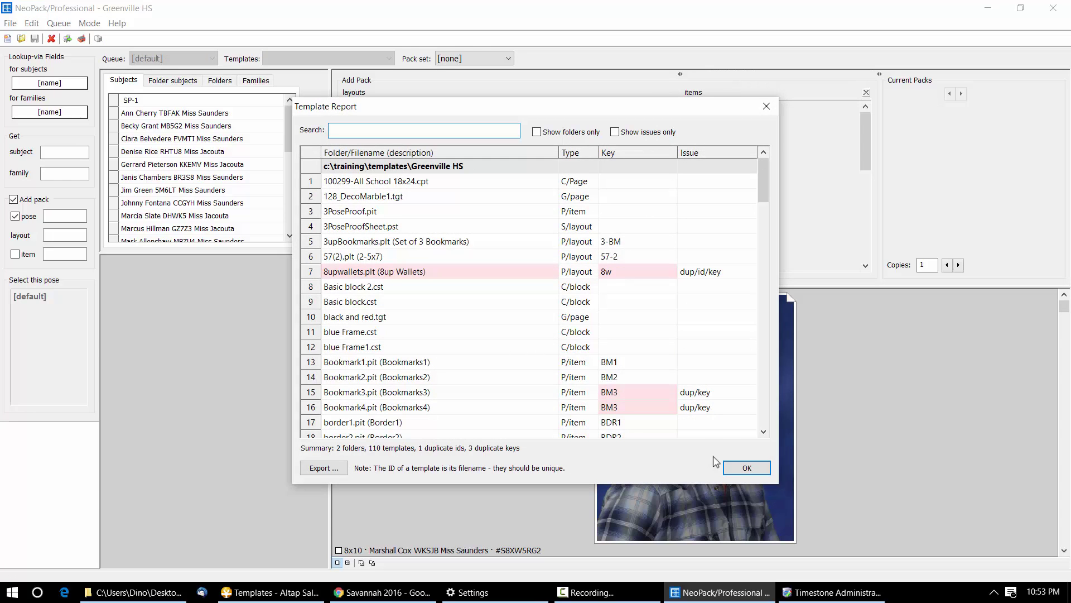
{"action": "left_click", "coordinate": [747, 468]}
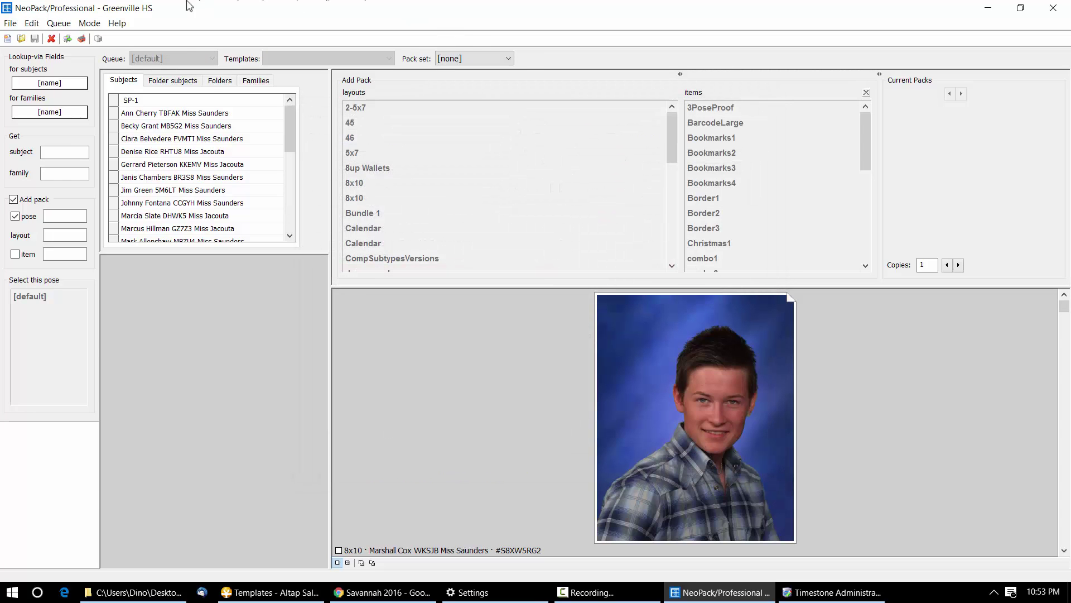
Switch to the template designer, browse the PackageTemplates folder for a file to open, cancel, and return to the Greenville HS job.
{"action": "left_click", "coordinate": [89, 23]}
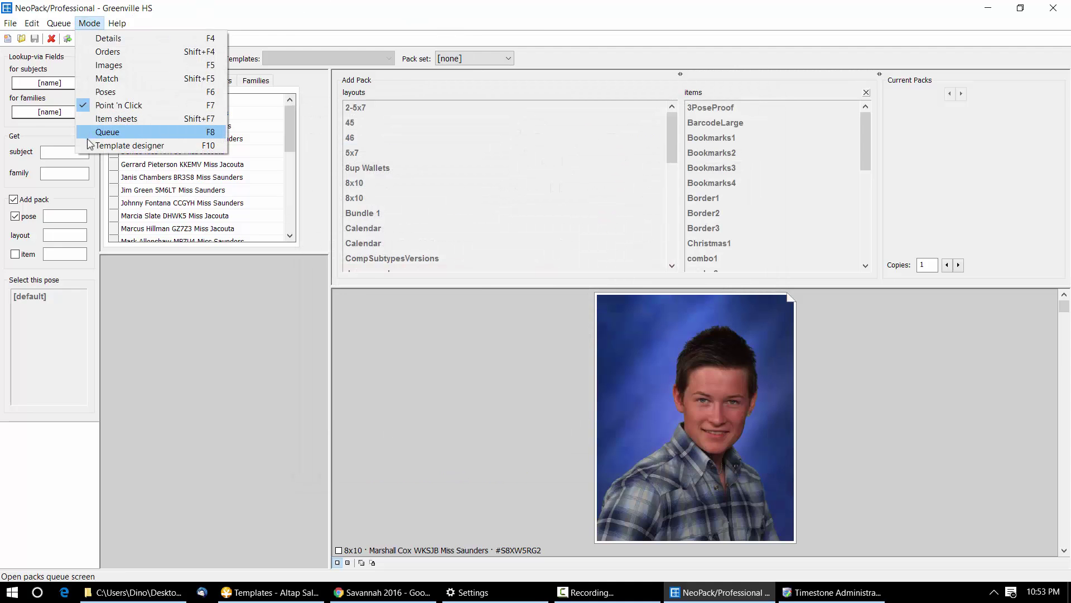
{"action": "left_click", "coordinate": [84, 146]}
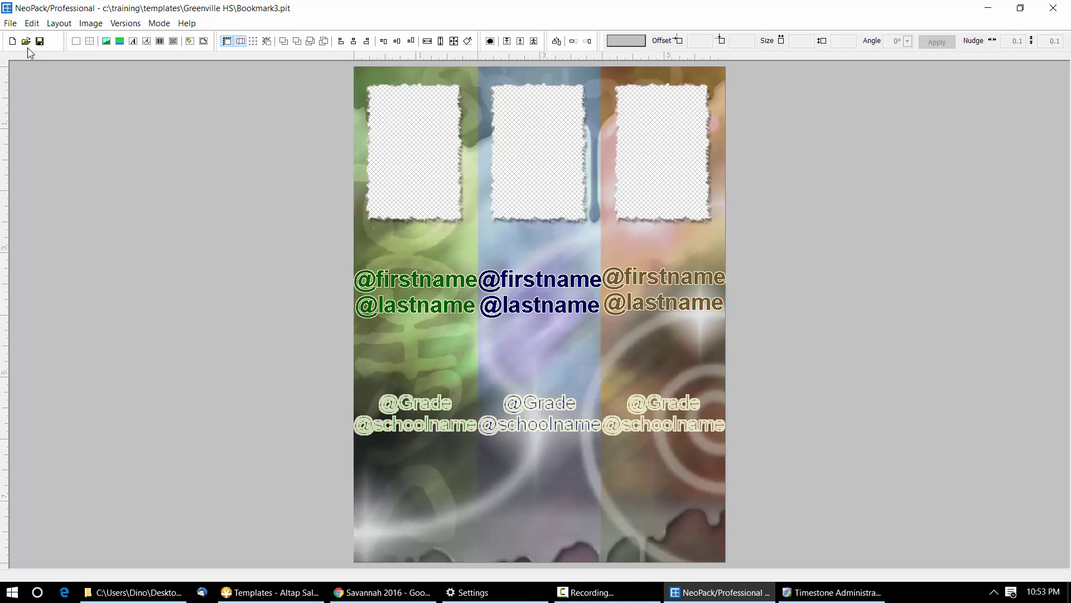
{"action": "left_click", "coordinate": [26, 43]}
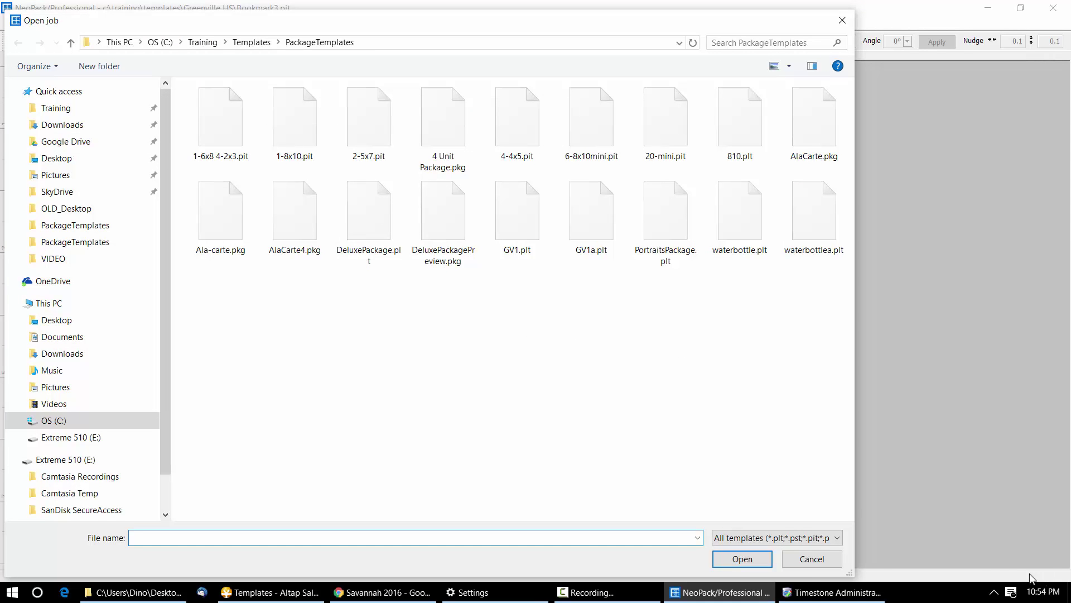
{"action": "left_click", "coordinate": [824, 561]}
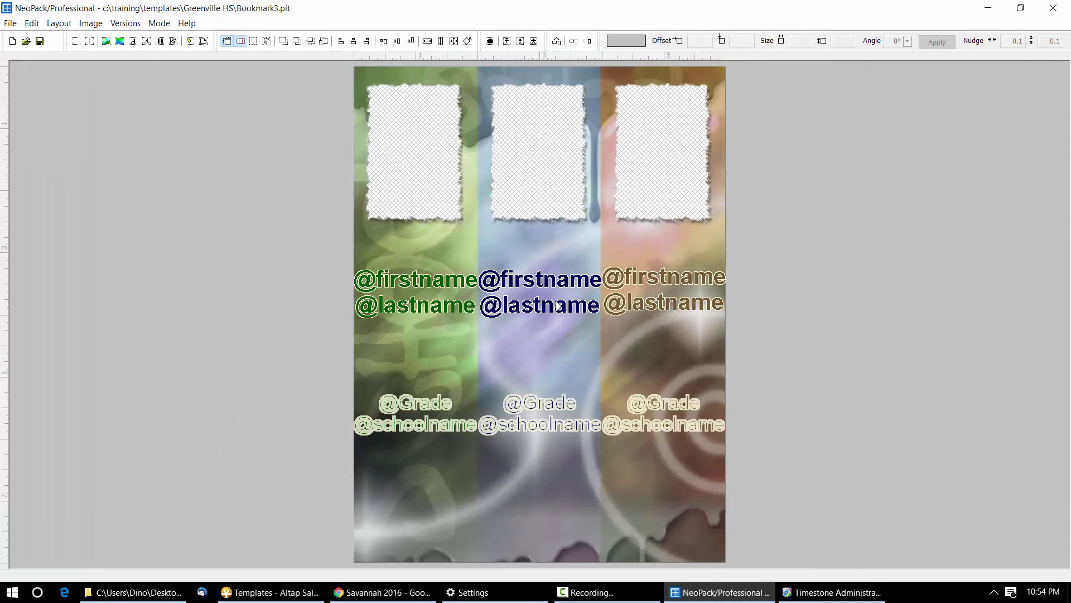
{"action": "left_click", "coordinate": [172, 22]}
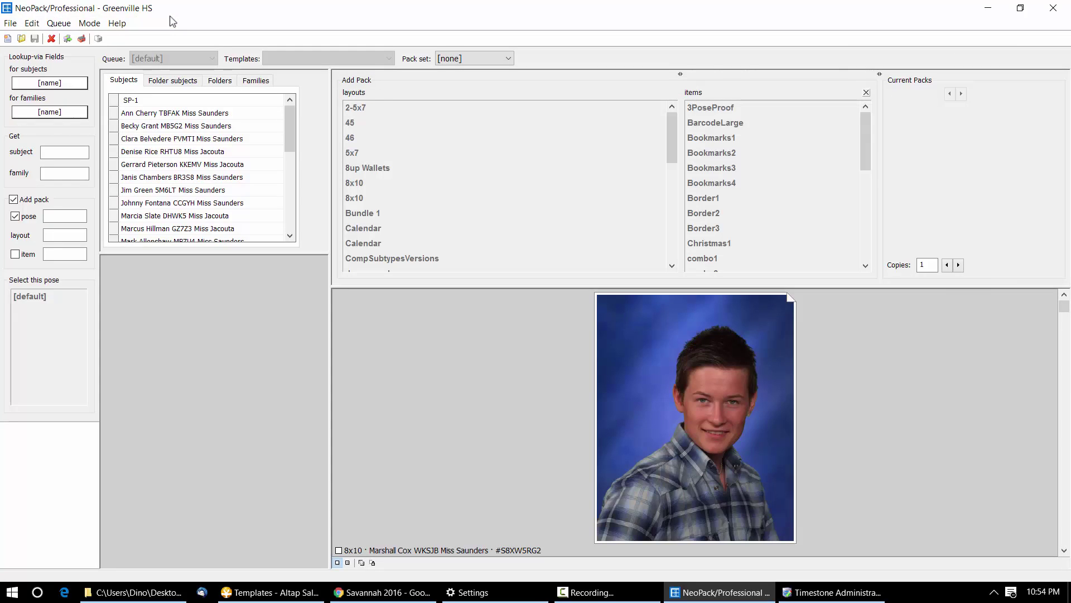
Display the NeoPack/Professional version and build information, then dismiss it.
{"action": "left_click", "coordinate": [118, 23]}
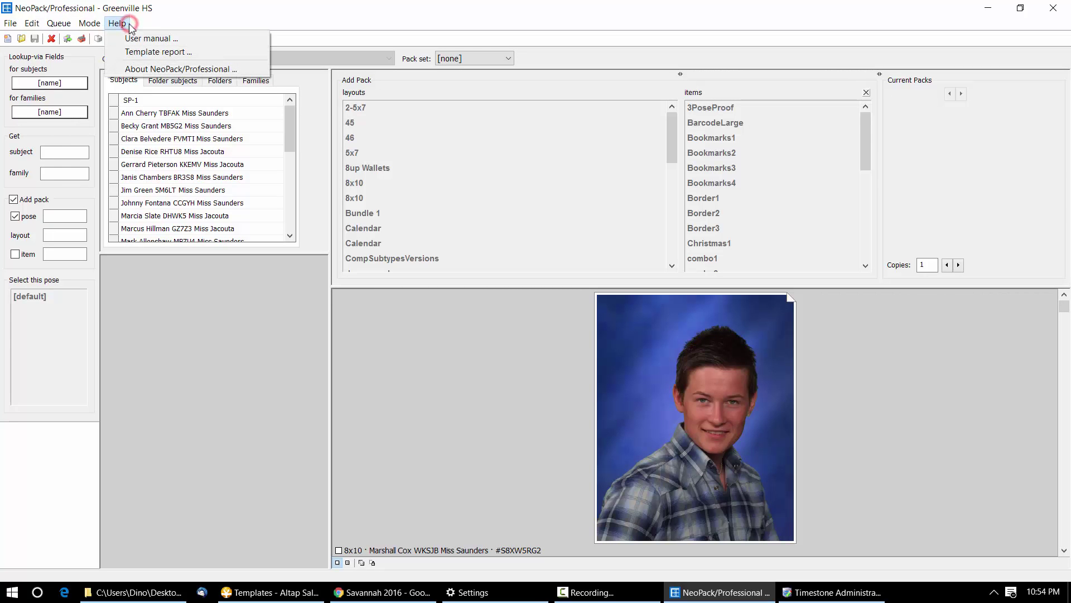
{"action": "left_click", "coordinate": [133, 70]}
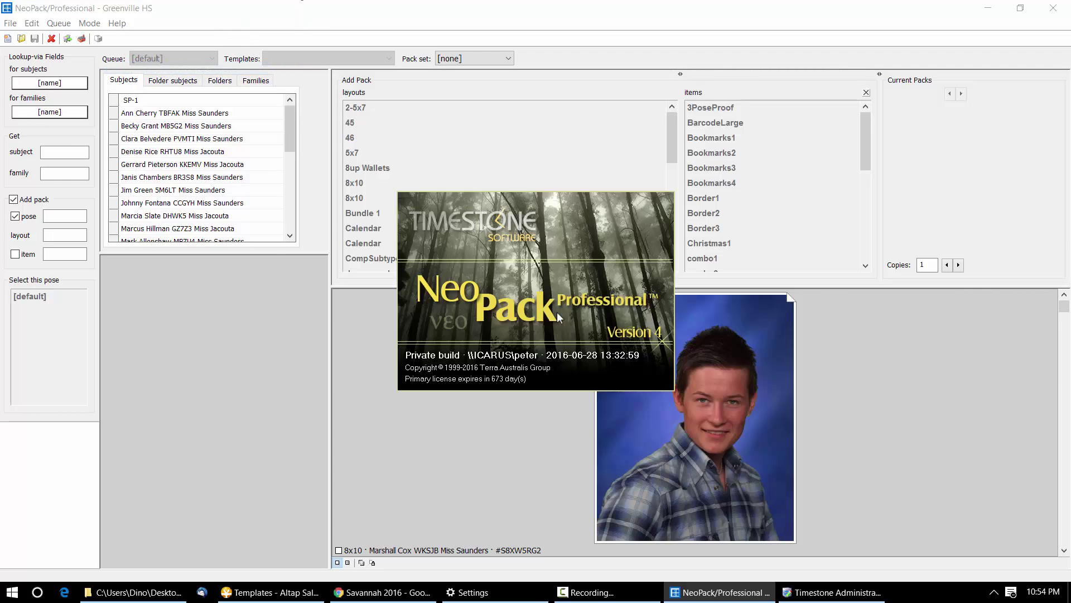
{"action": "left_click", "coordinate": [522, 307]}
Reopen the template report for the Greenville HS job.
{"action": "left_click", "coordinate": [121, 25]}
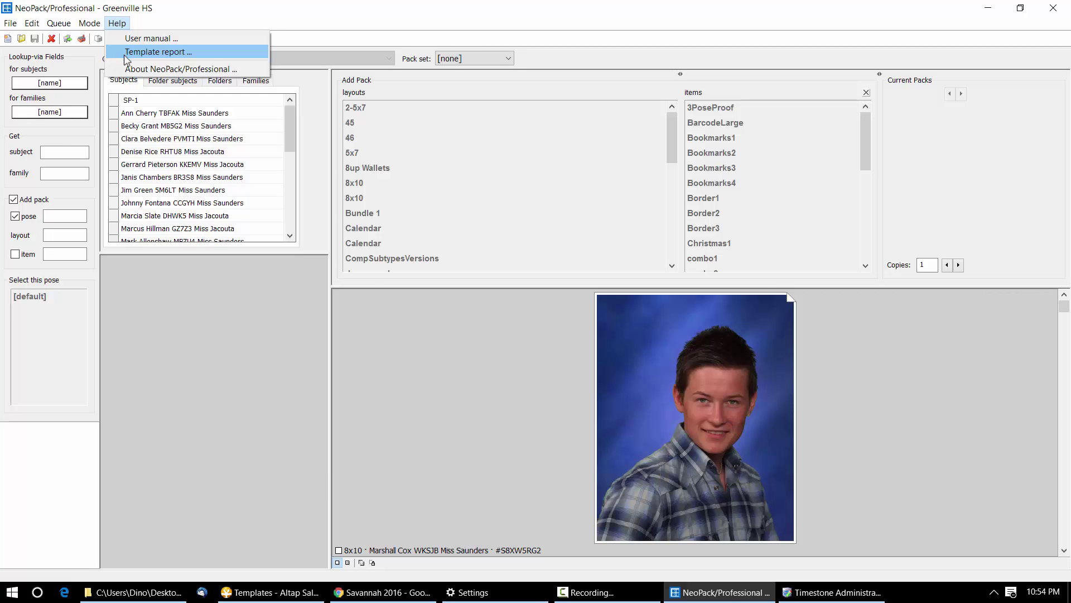
{"action": "left_click", "coordinate": [126, 53]}
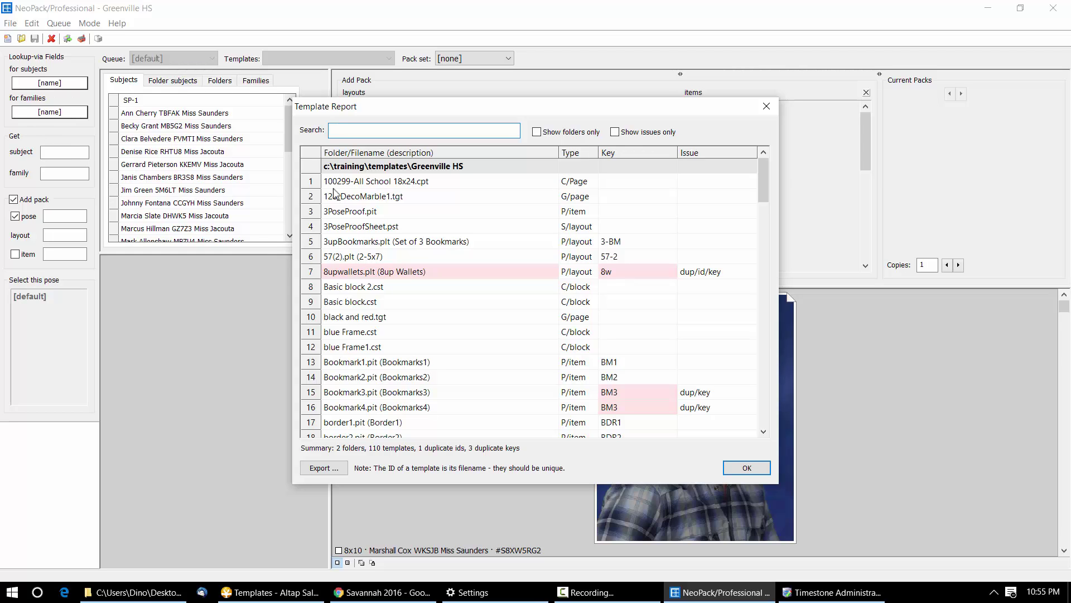
Close the template report, launch NeoComposite4.exe from the 4.6 folder on the desktop, and accept its login.
{"action": "left_click", "coordinate": [362, 333]}
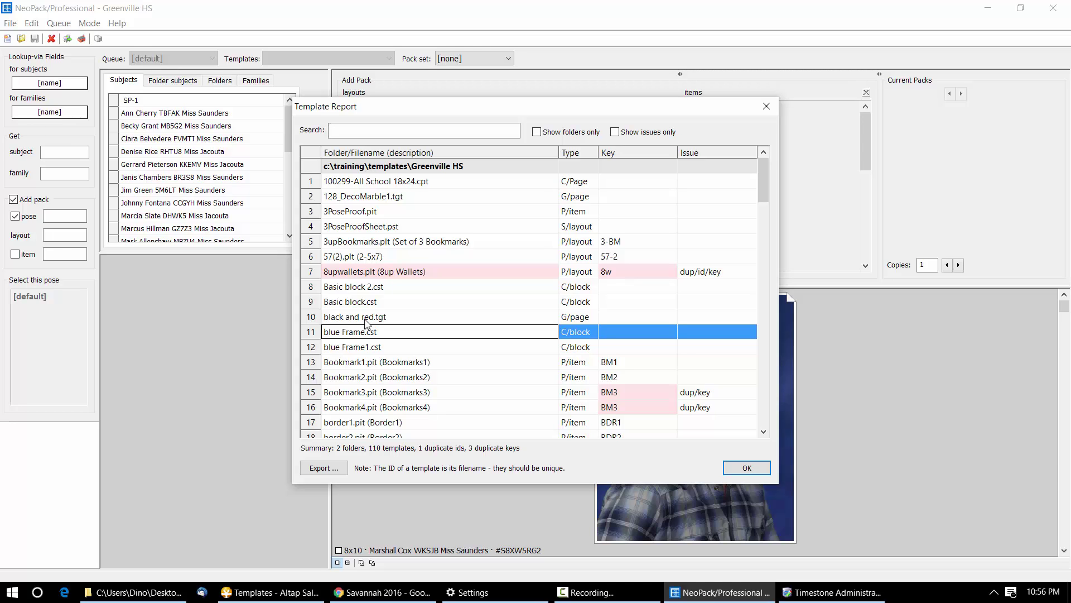
{"action": "key", "text": "Return"}
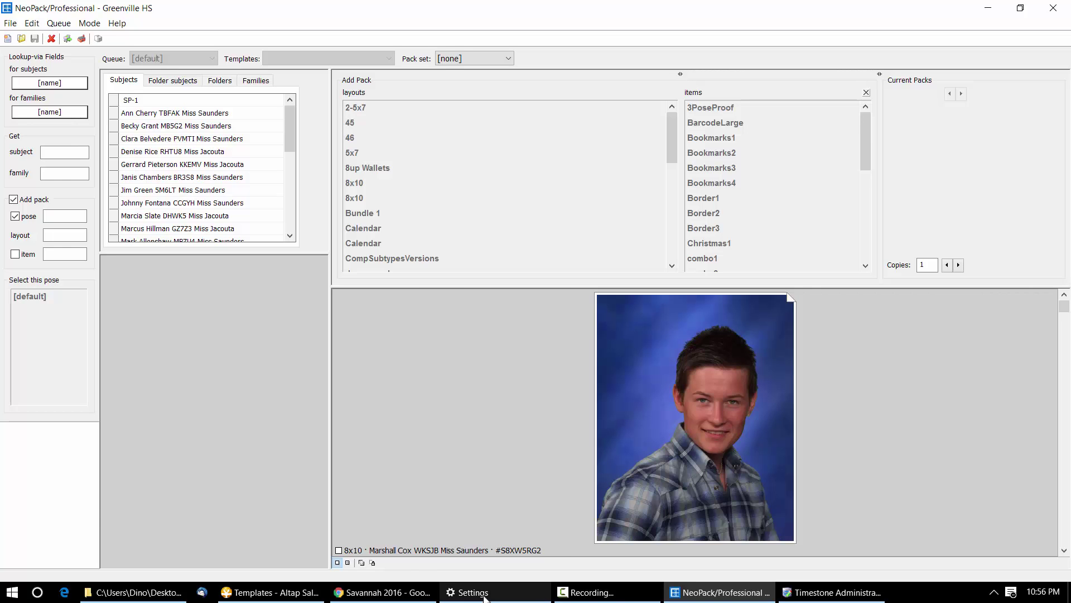
{"action": "mouse_move", "coordinate": [536, 599]}
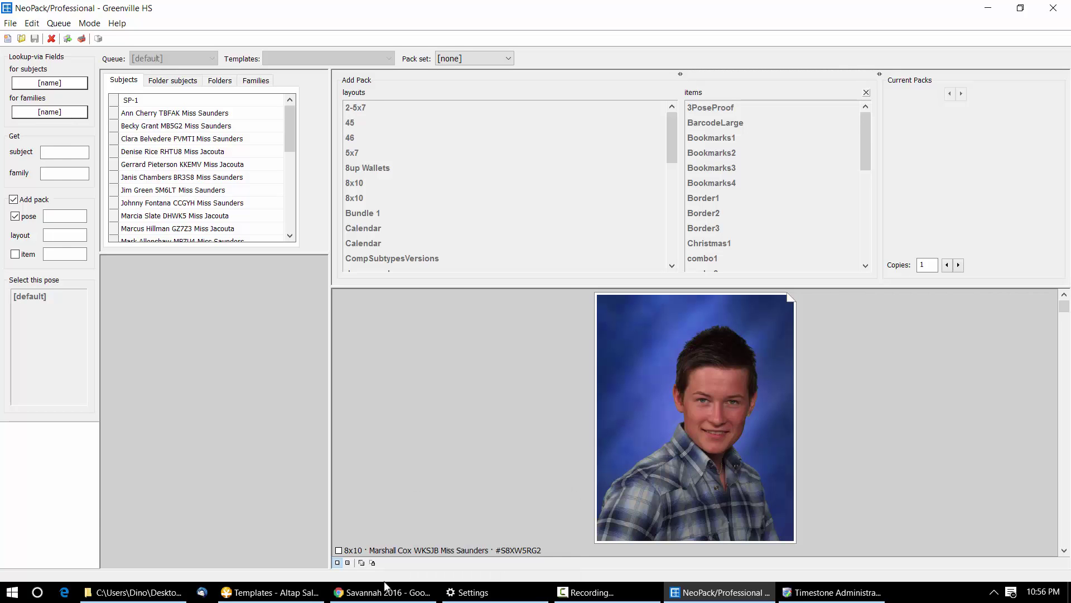
{"action": "left_click", "coordinate": [142, 594]}
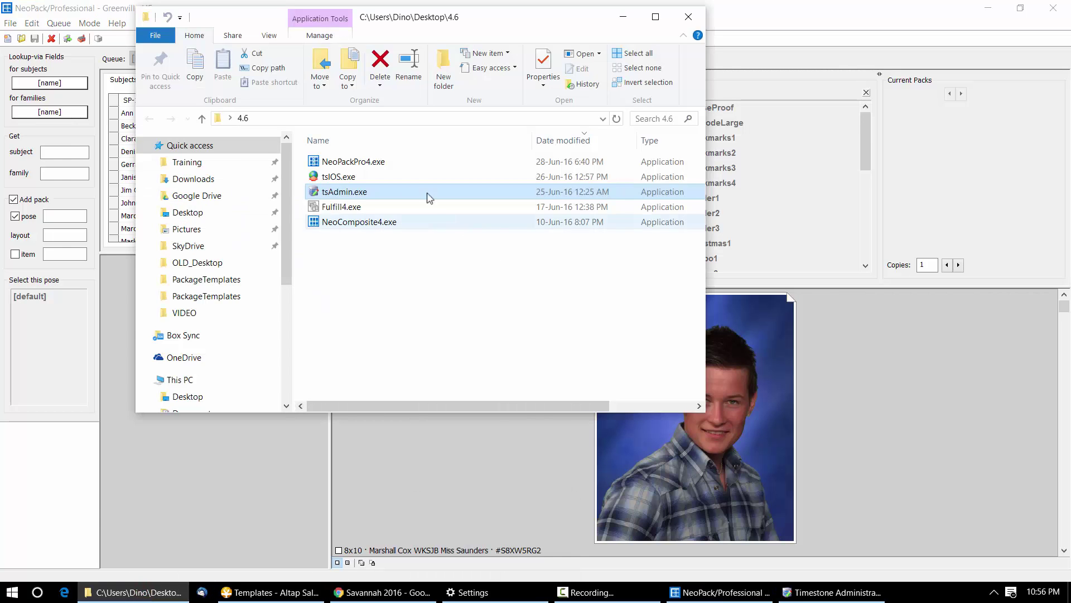
{"action": "double_click", "coordinate": [331, 222]}
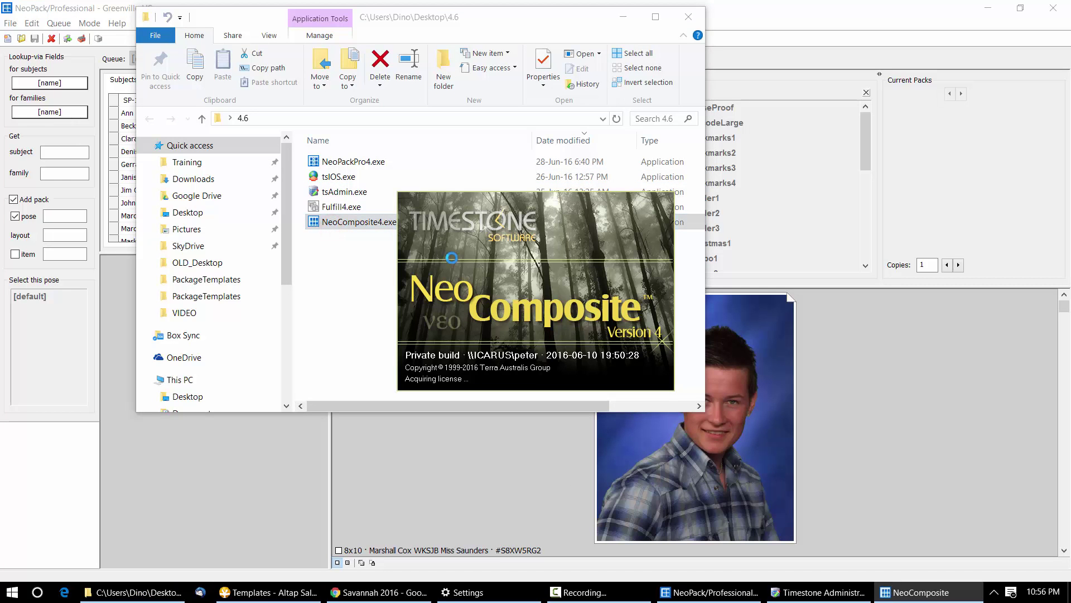
{"action": "left_click", "coordinate": [529, 349]}
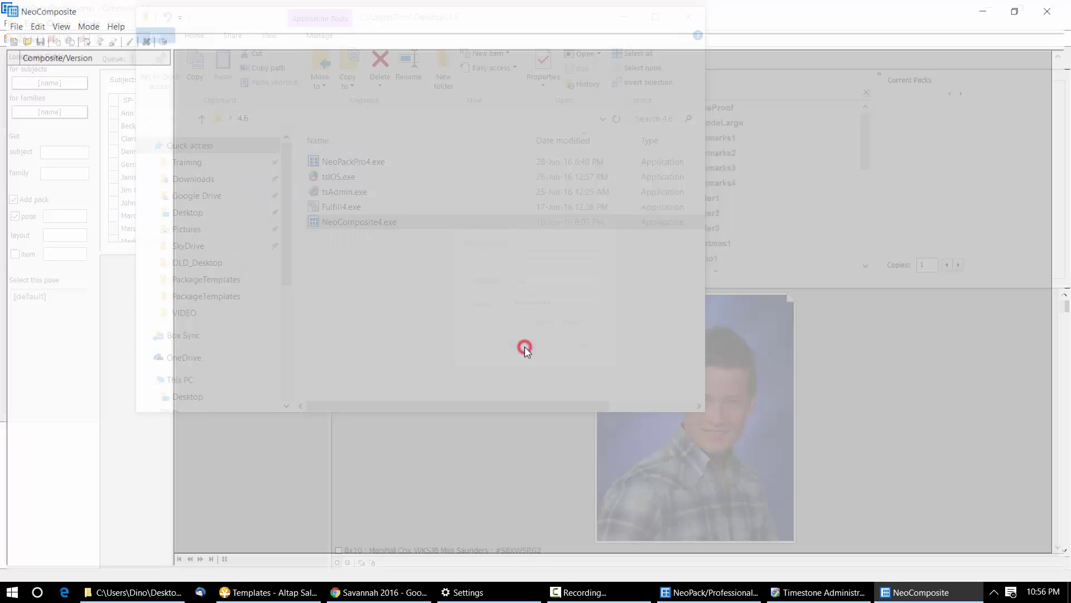
Find the Greenville HS job with the filter "gre" and open it in NeoComposite.
{"action": "left_click", "coordinate": [21, 39]}
{"action": "type", "text": "gre"}
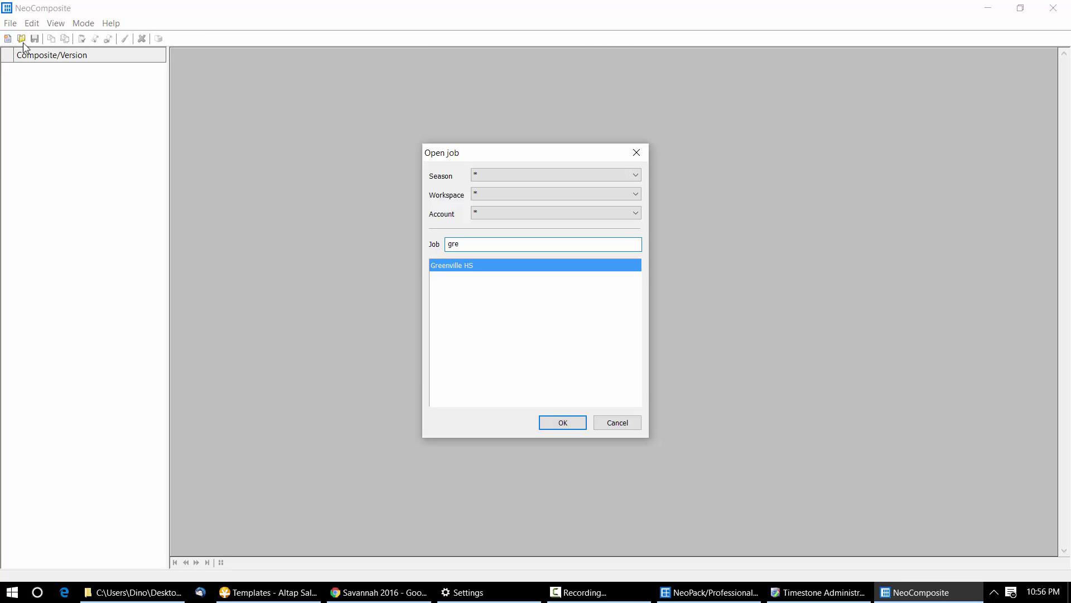
{"action": "key", "text": "Return"}
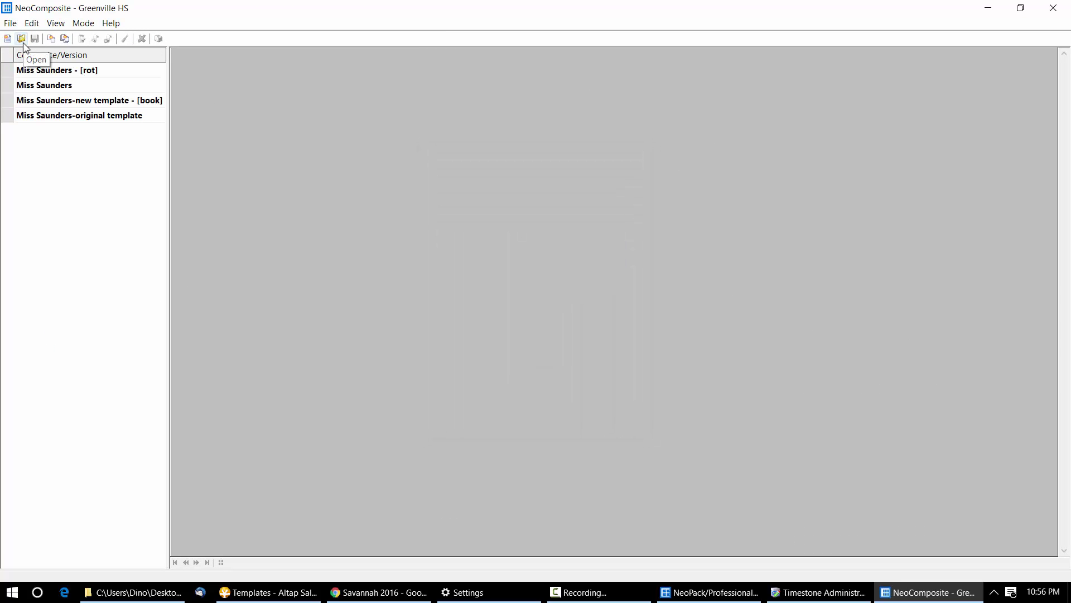
Compare the job's [rot], plain and original-template class composites, ending on the original-template version.
{"action": "left_click", "coordinate": [95, 73]}
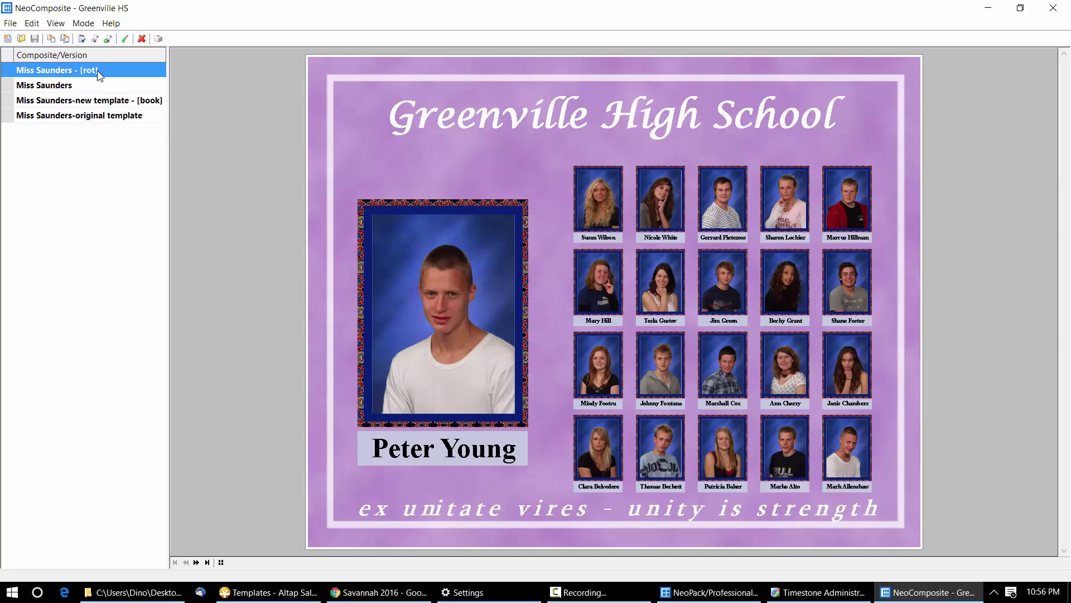
{"action": "left_click", "coordinate": [121, 90]}
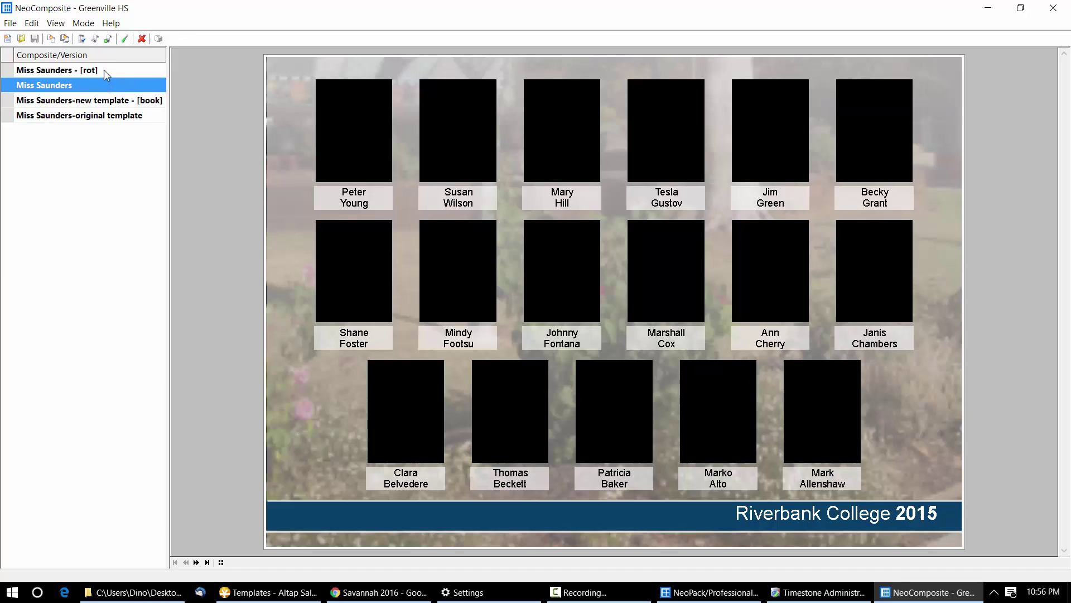
{"action": "left_click", "coordinate": [105, 70]}
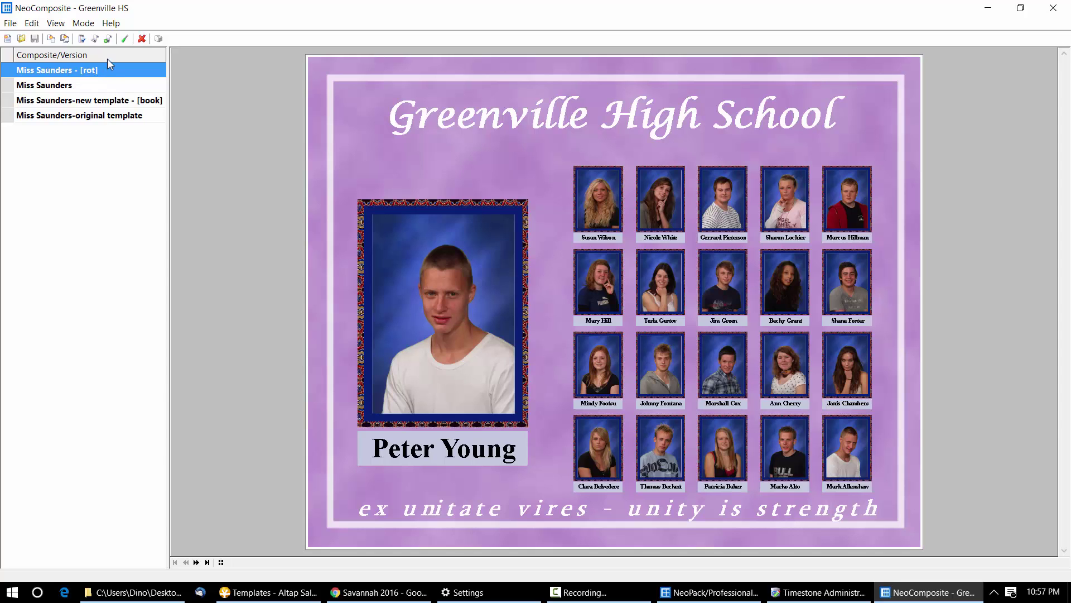
{"action": "left_click", "coordinate": [102, 115]}
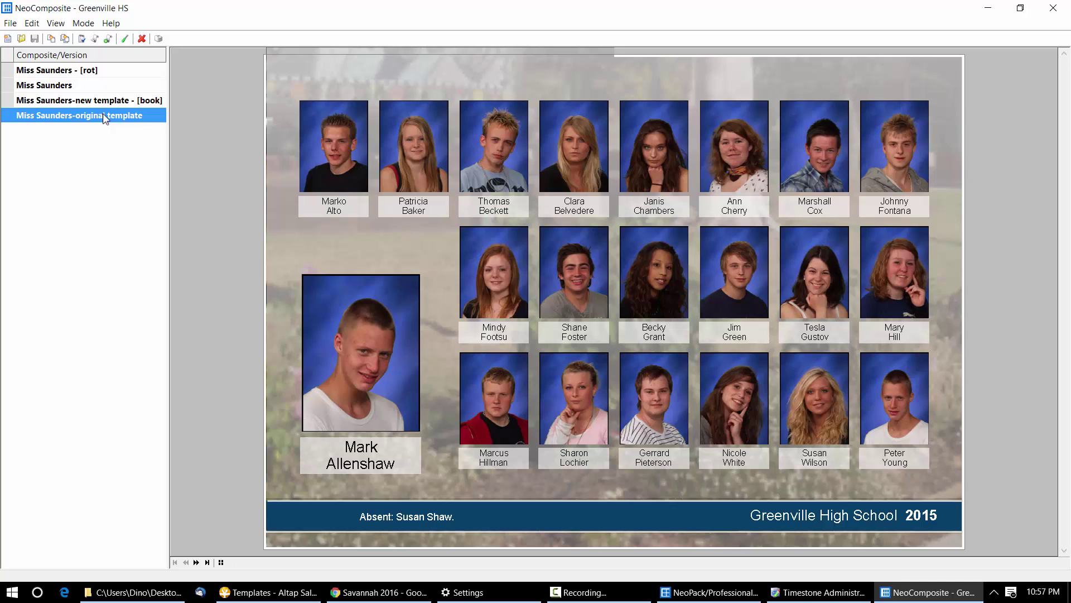
{"action": "left_click", "coordinate": [88, 72]}
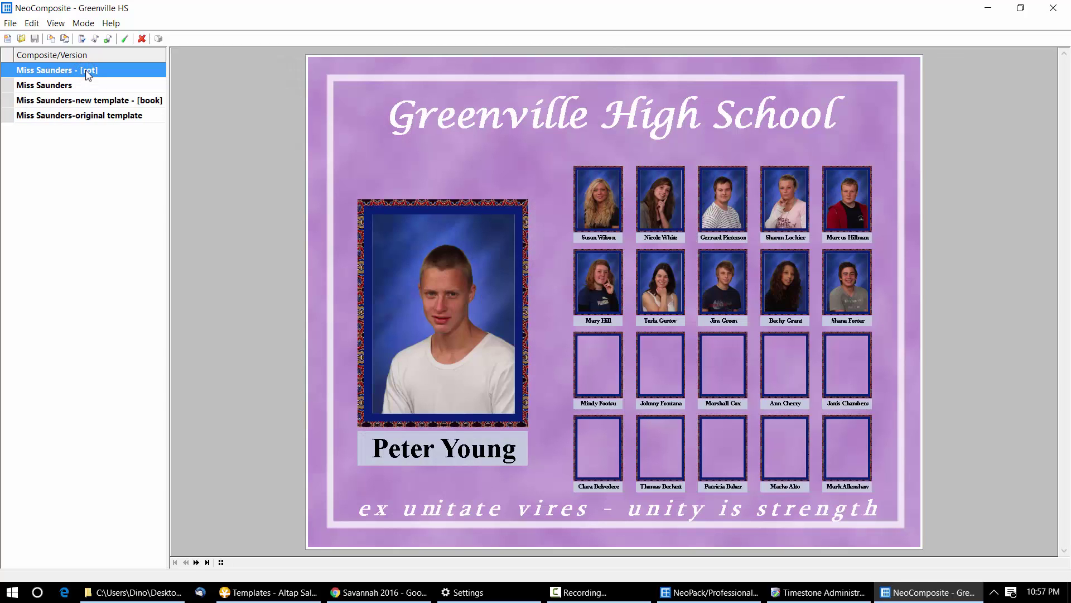
{"action": "left_click", "coordinate": [81, 114]}
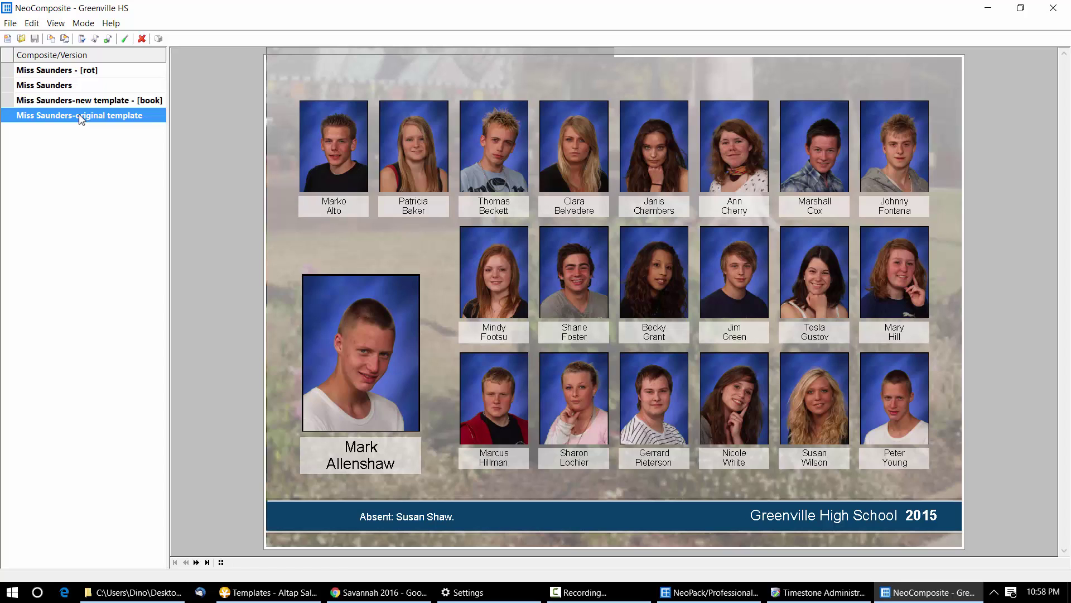
Examine the composite page and block templates in the Greenville HS template report, and close the report.
{"action": "left_click", "coordinate": [113, 23]}
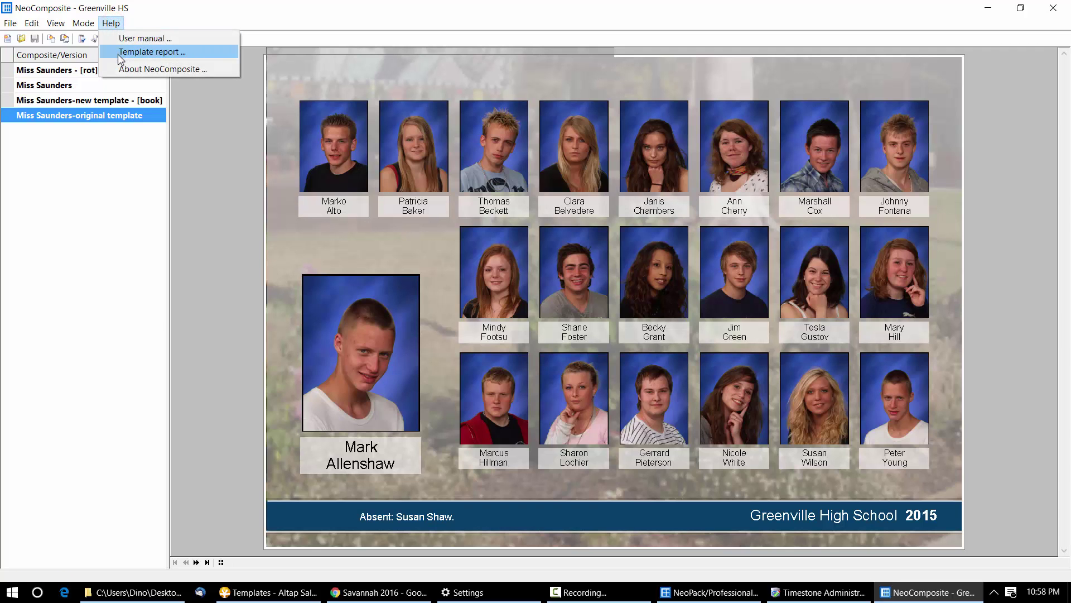
{"action": "left_click", "coordinate": [149, 52]}
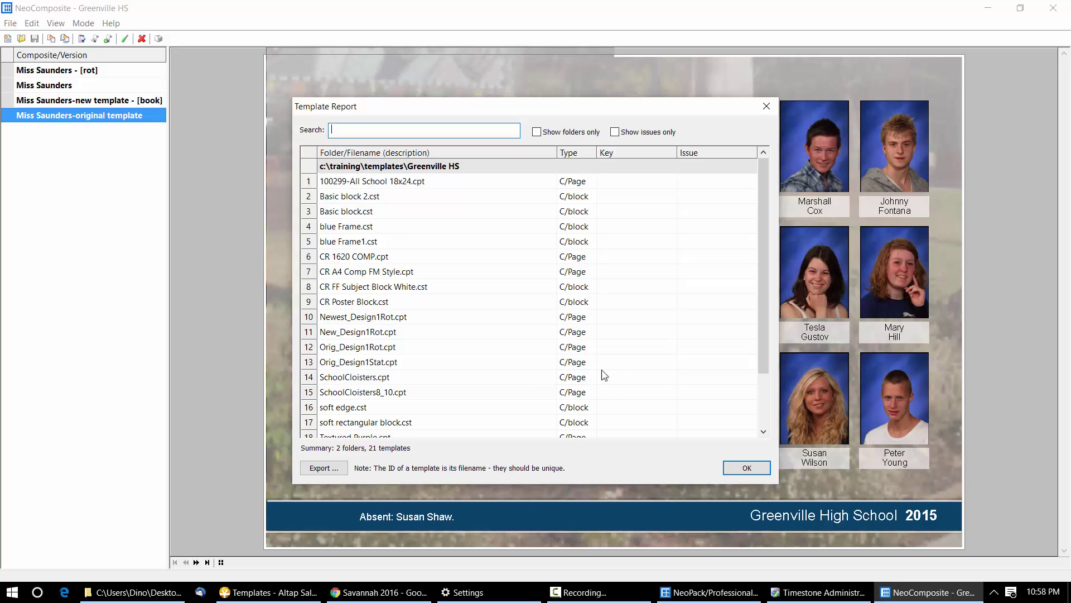
{"action": "scroll", "coordinate": [602, 375], "scroll_direction": "down", "scroll_amount": 2}
{"action": "scroll", "coordinate": [602, 374], "scroll_direction": "up", "scroll_amount": 2}
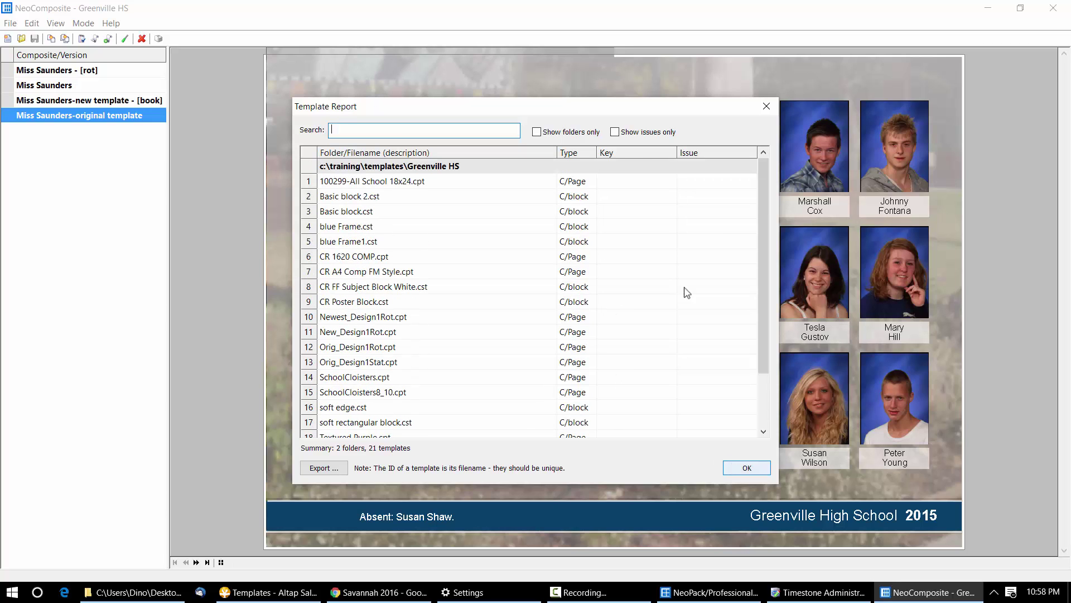
{"action": "left_click", "coordinate": [29, 168]}
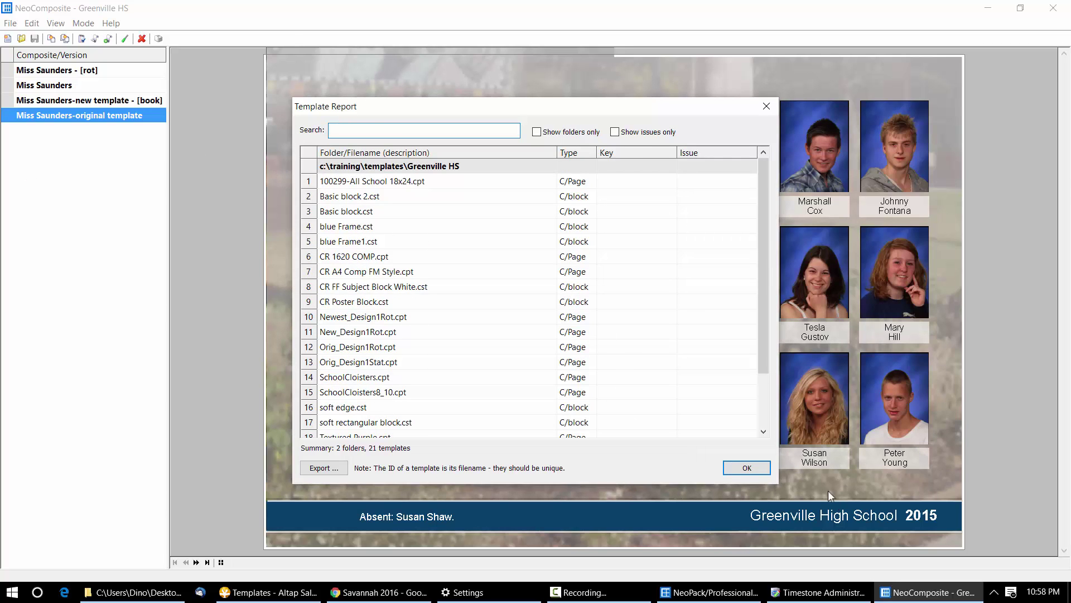
{"action": "left_click", "coordinate": [749, 466]}
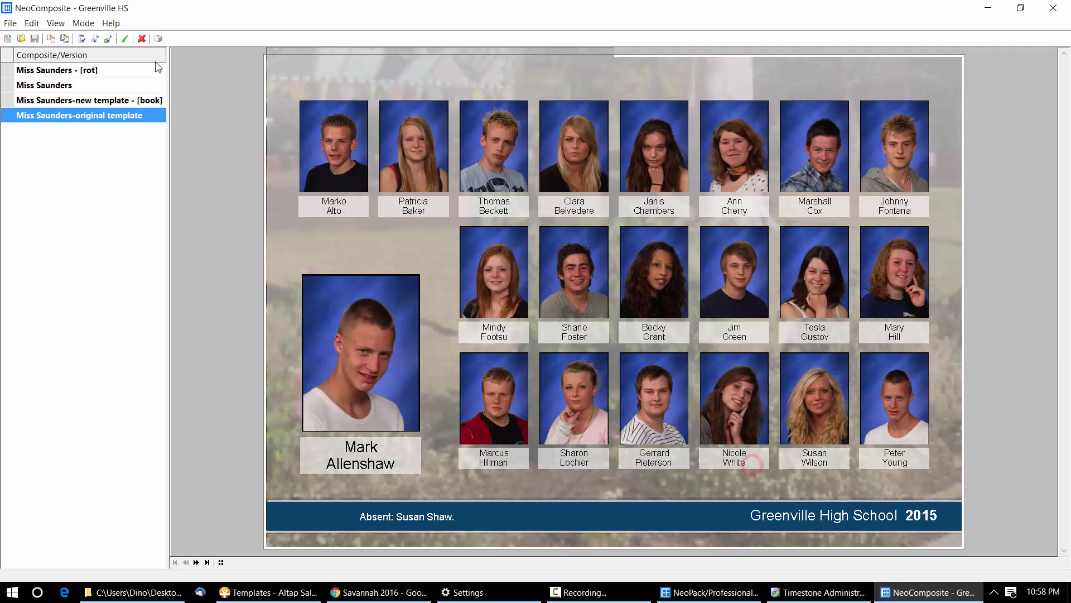
Check the page template in the original-template composite's set details, cancel, and open Orig_Design1Rot.cpt from the template report.
{"action": "left_click", "coordinate": [95, 39]}
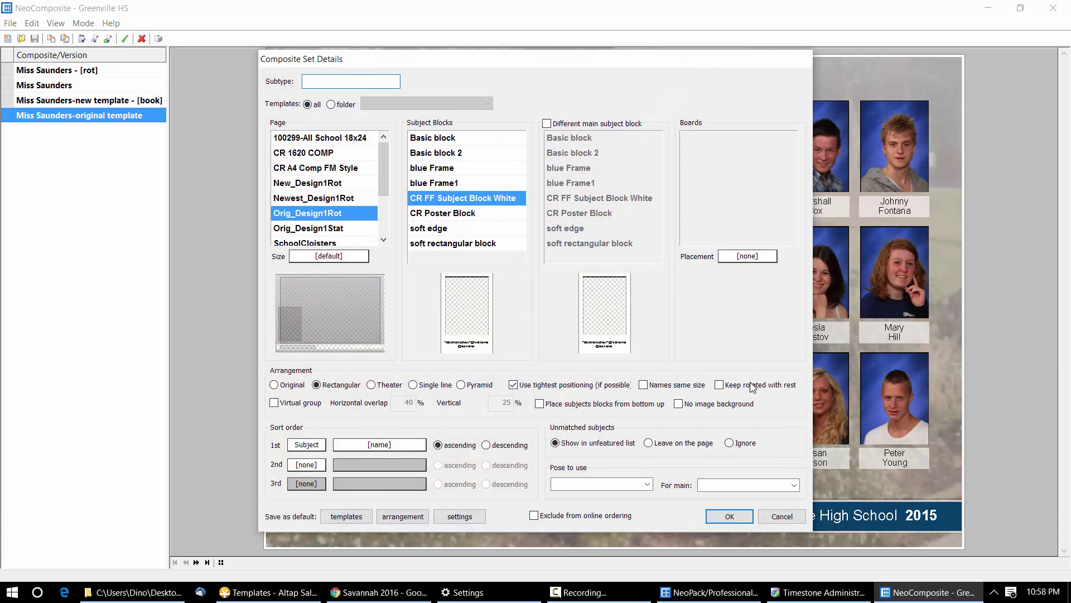
{"action": "left_click", "coordinate": [769, 516]}
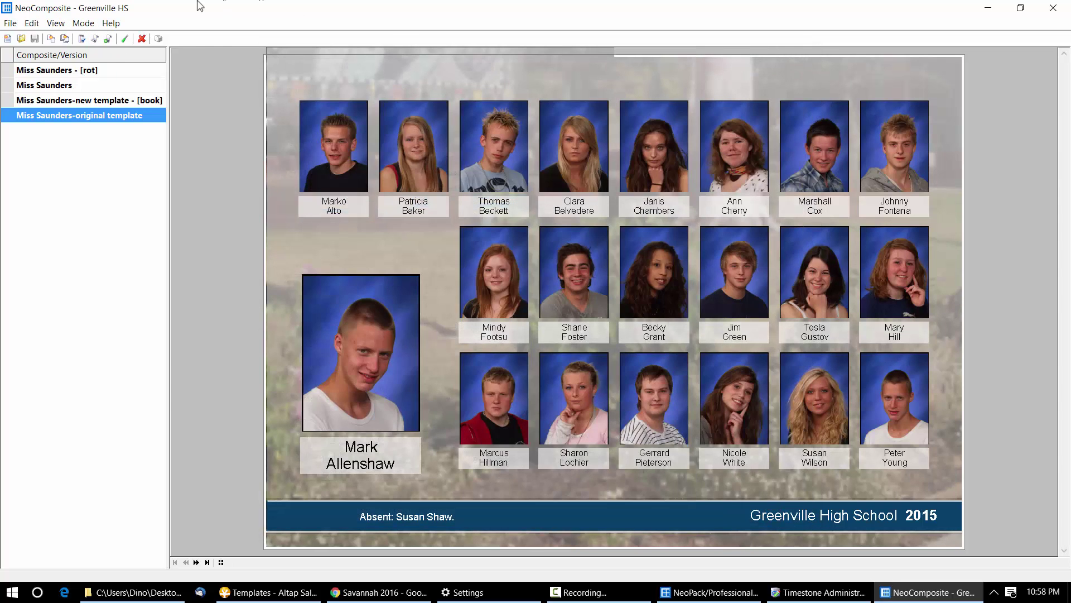
{"action": "left_click", "coordinate": [111, 24]}
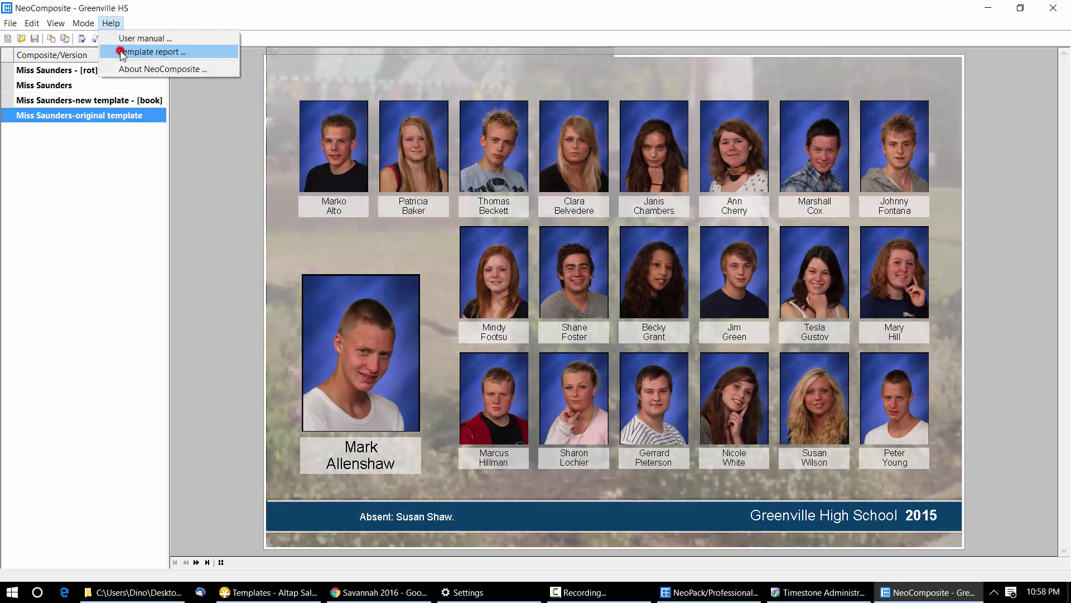
{"action": "left_click", "coordinate": [123, 49]}
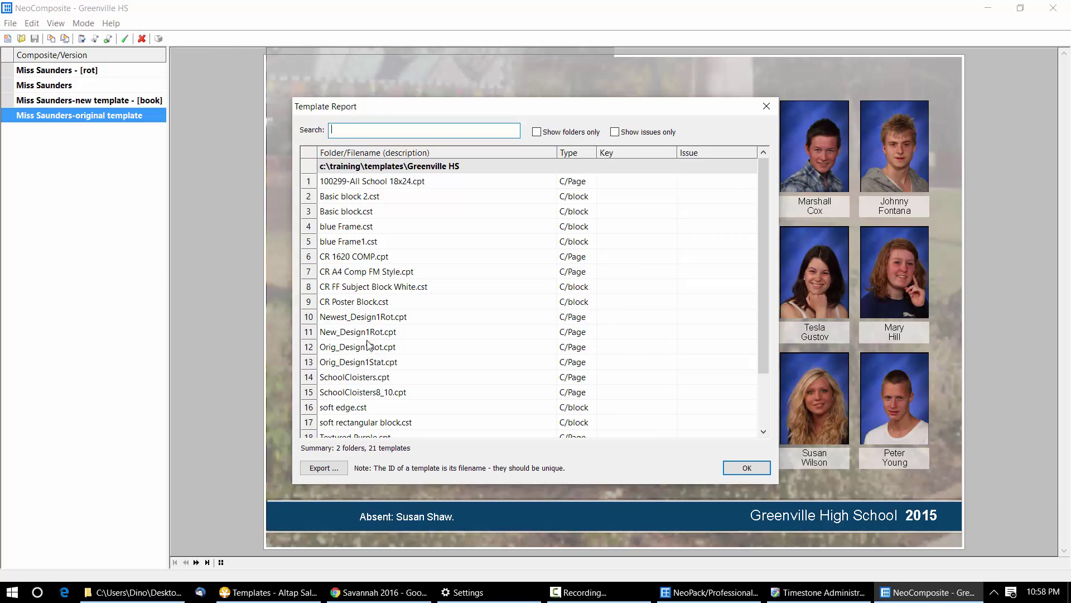
{"action": "double_click", "coordinate": [366, 347]}
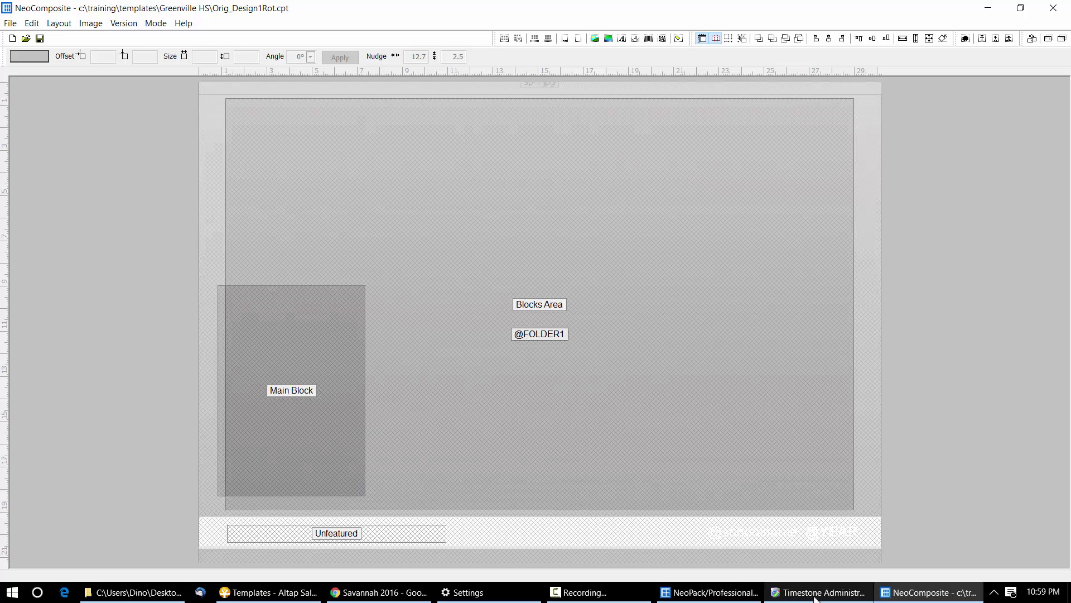
{"action": "left_click", "coordinate": [580, 592]}
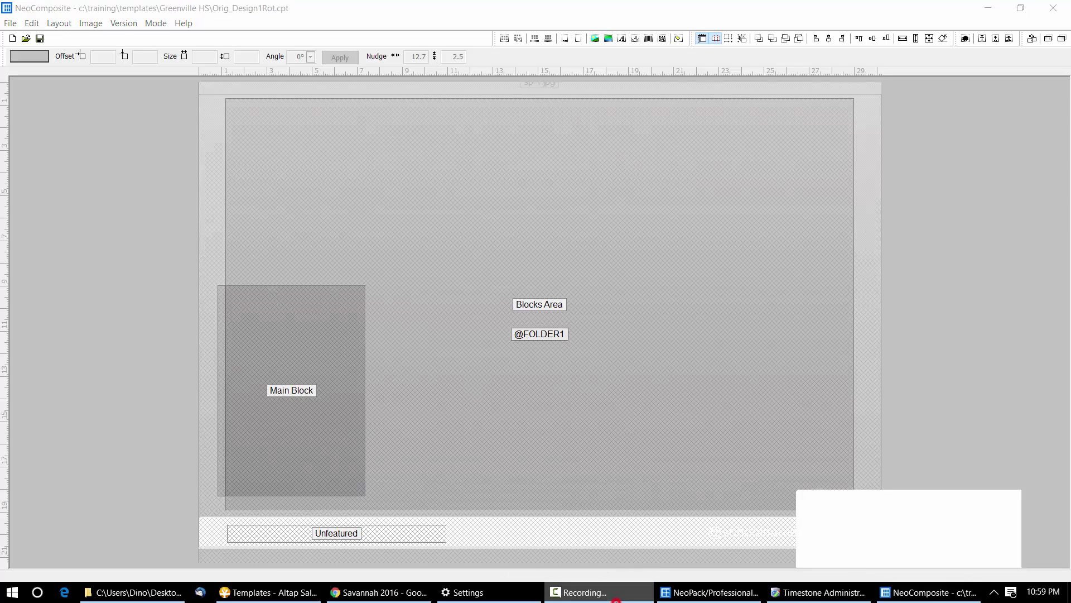
{"action": "left_click", "coordinate": [600, 285]}
{"action": "left_click_drag", "start_coordinate": [791, 289], "coordinate": [521, 220]}
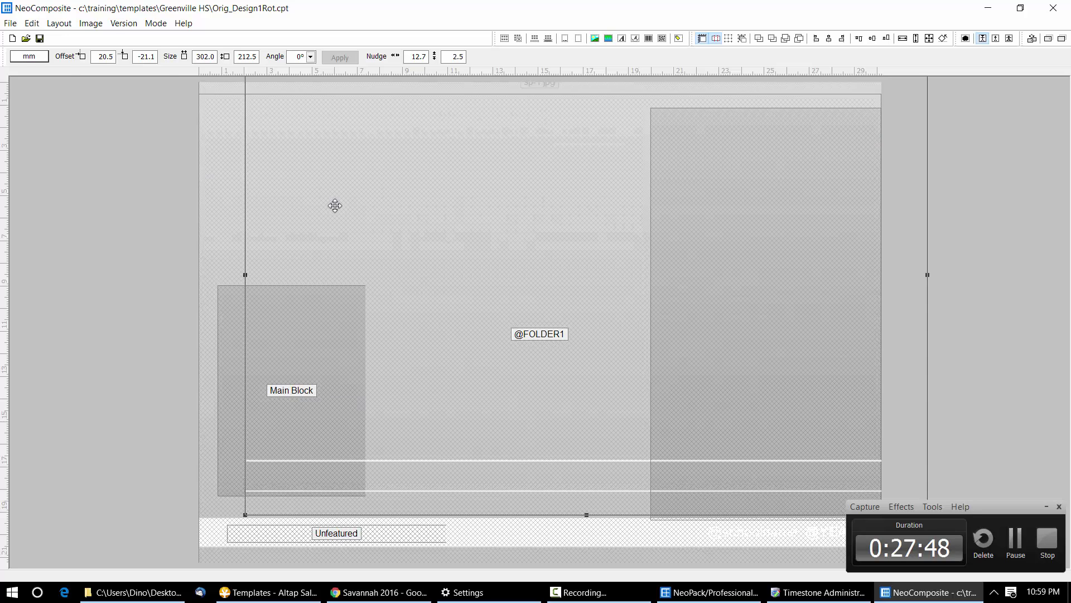
{"action": "key", "text": "alt+F4"}
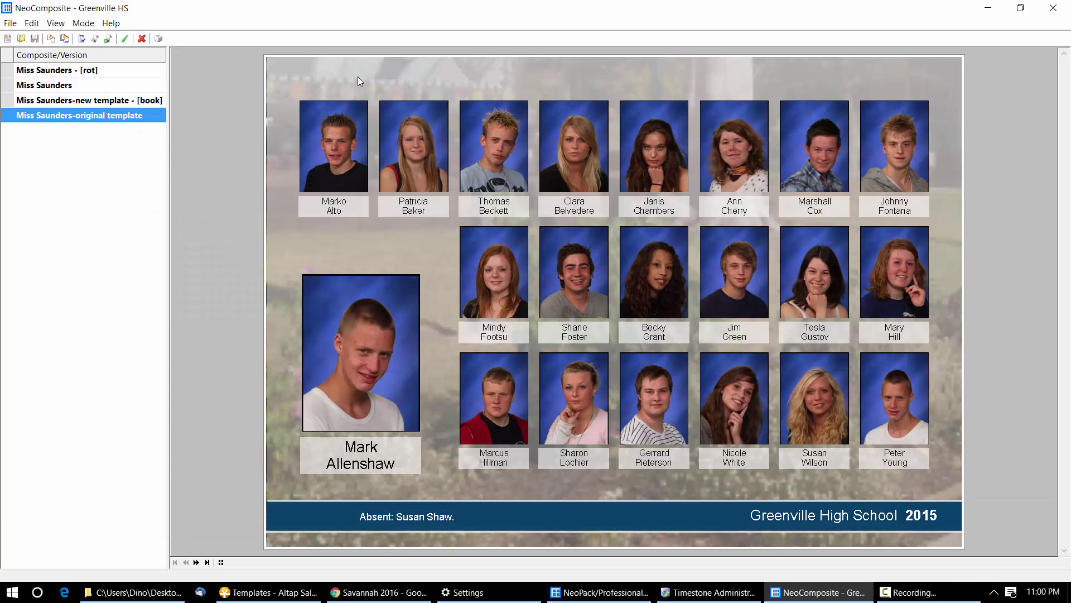
Reopen Orig_Design1Rot.cpt from the template report, discarding the unsaved template design changes.
{"action": "left_click", "coordinate": [83, 22]}
{"action": "mouse_move", "coordinate": [111, 23]}
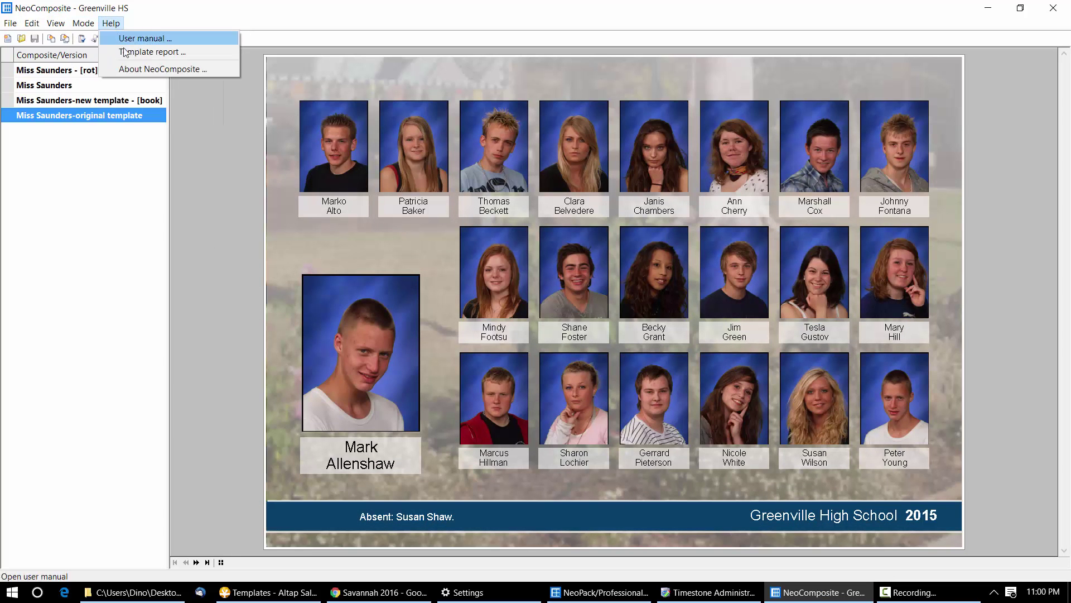
{"action": "left_click", "coordinate": [126, 53]}
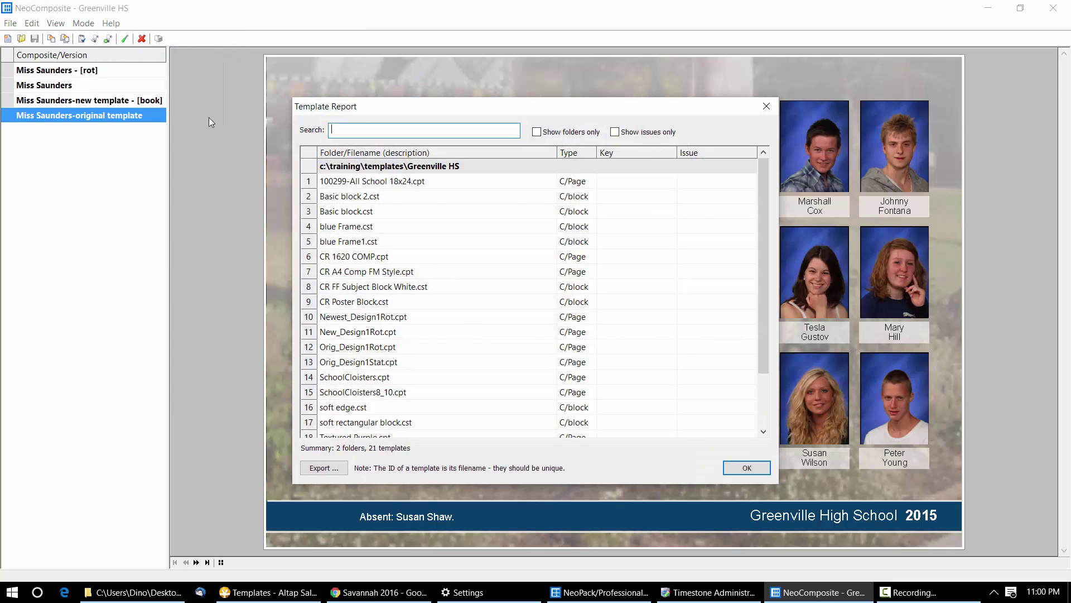
{"action": "double_click", "coordinate": [385, 348]}
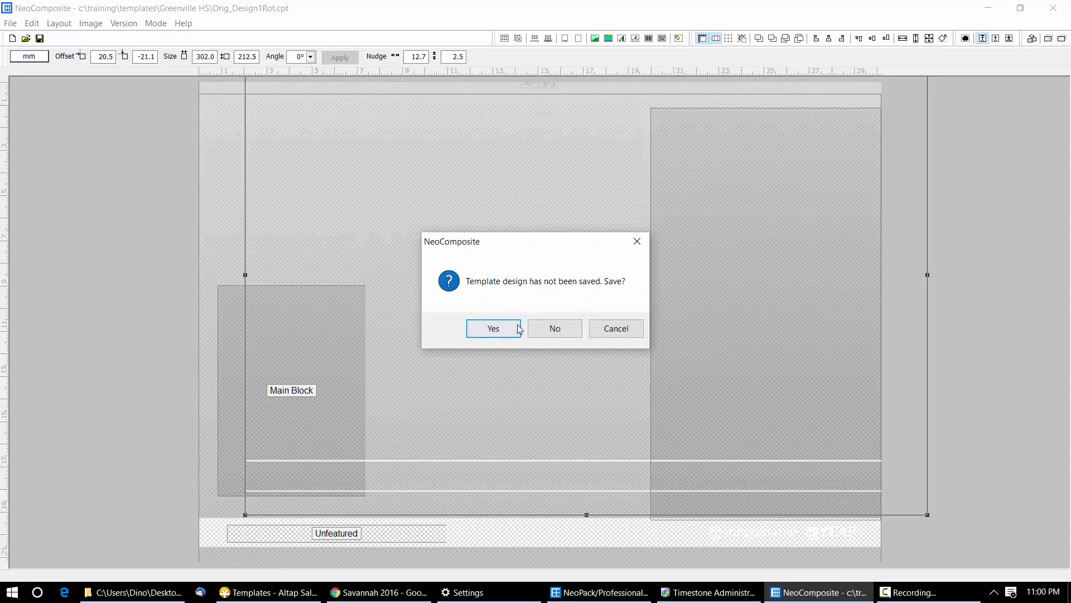
{"action": "left_click", "coordinate": [546, 328]}
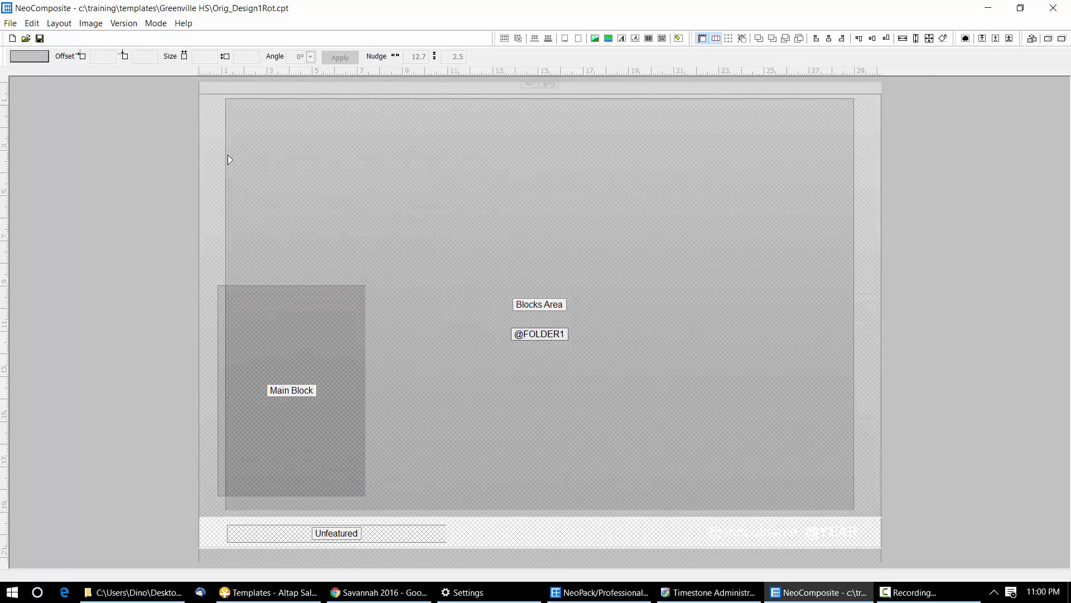
{"action": "left_click", "coordinate": [441, 286]}
{"action": "left_click_drag", "start_coordinate": [536, 280], "coordinate": [495, 265]}
{"action": "left_click", "coordinate": [495, 266]}
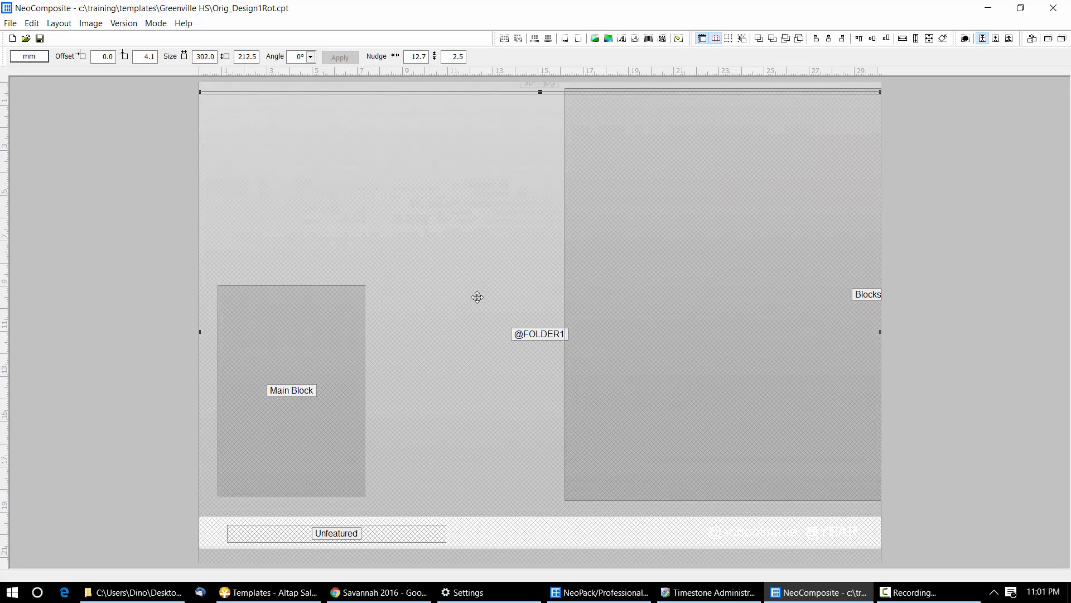
{"action": "left_click_drag", "start_coordinate": [500, 289], "coordinate": [453, 214]}
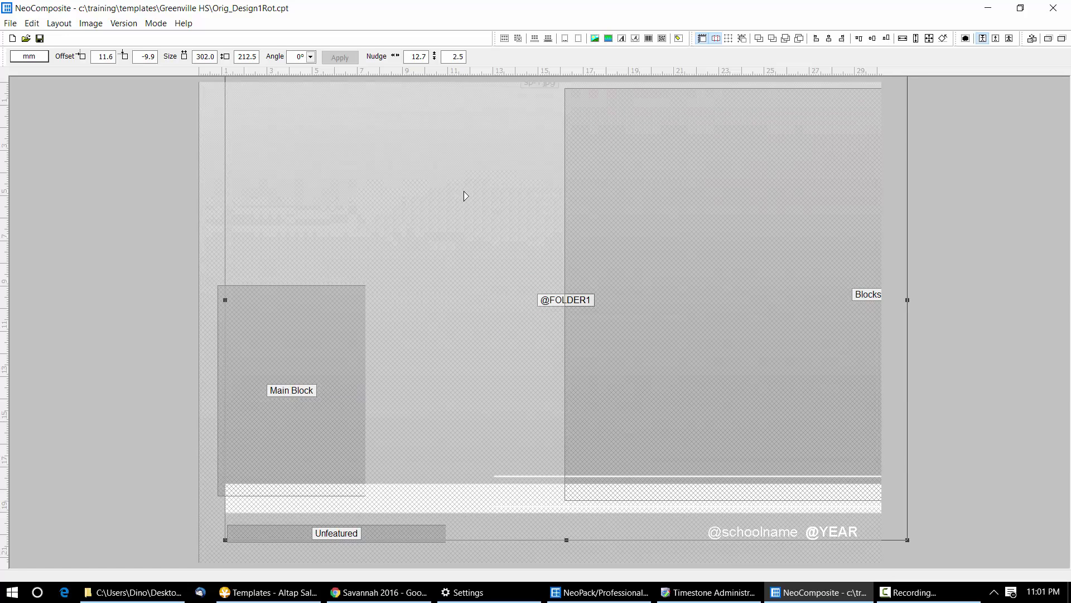
{"action": "left_click", "coordinate": [168, 25]}
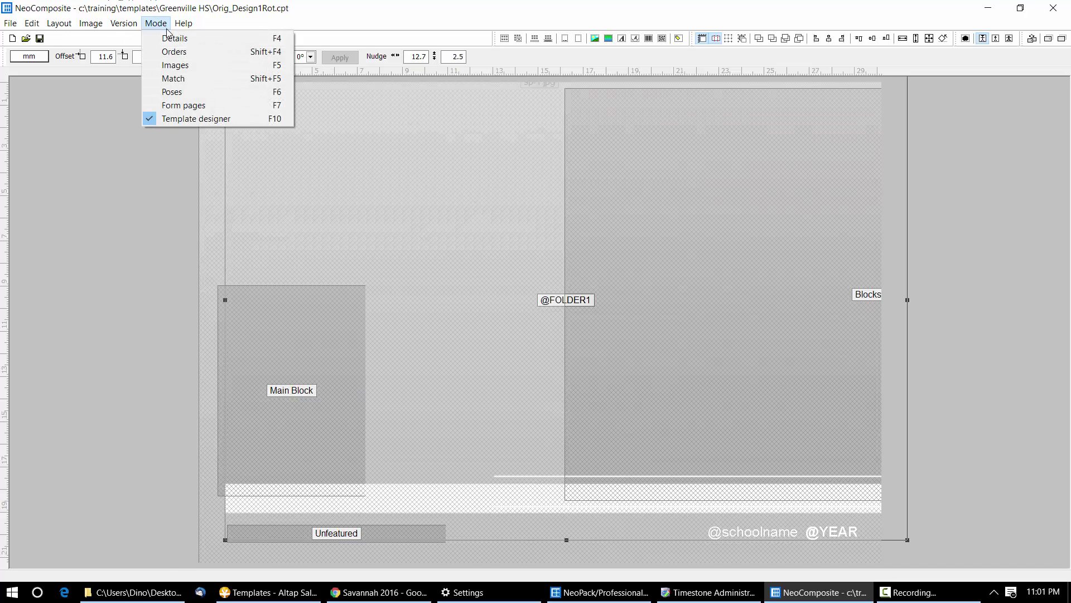
{"action": "left_click", "coordinate": [168, 105]}
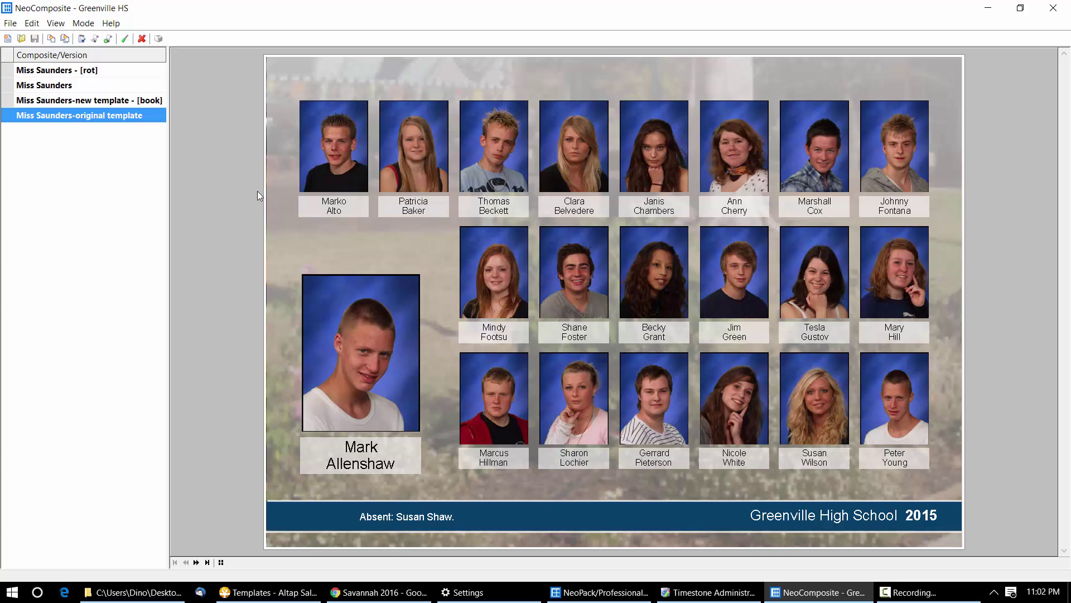
{"action": "left_click", "coordinate": [83, 22]}
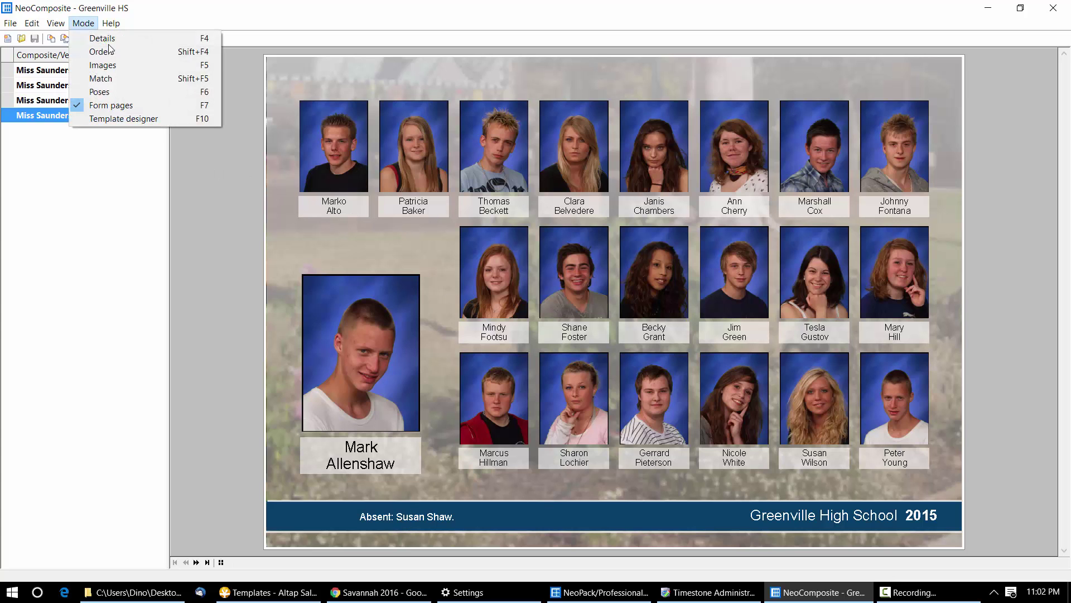
{"action": "left_click", "coordinate": [114, 118]}
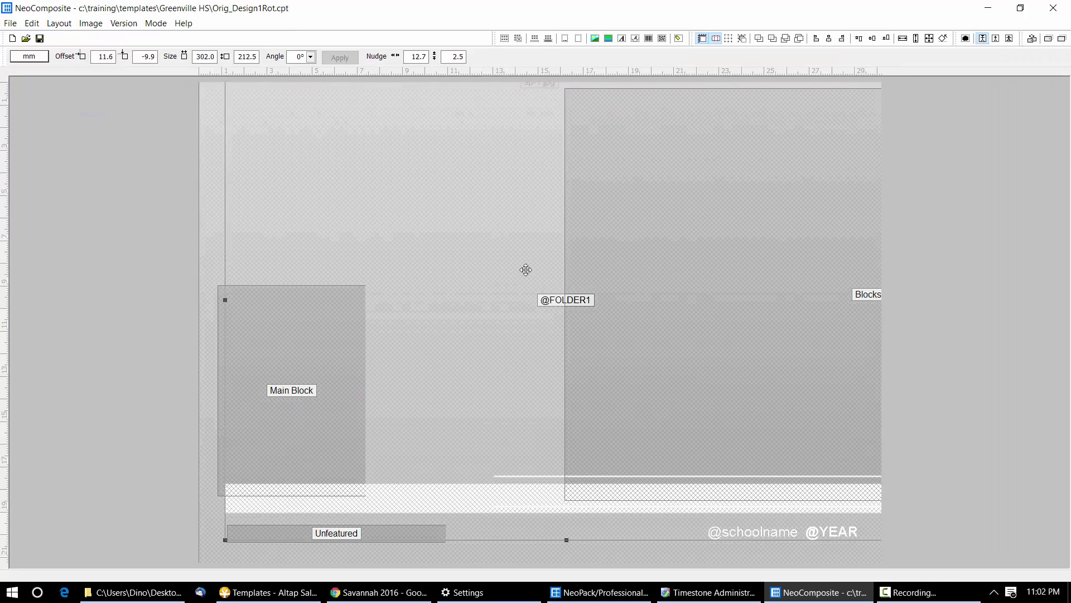
{"action": "left_click", "coordinate": [323, 210]}
{"action": "left_click", "coordinate": [426, 242]}
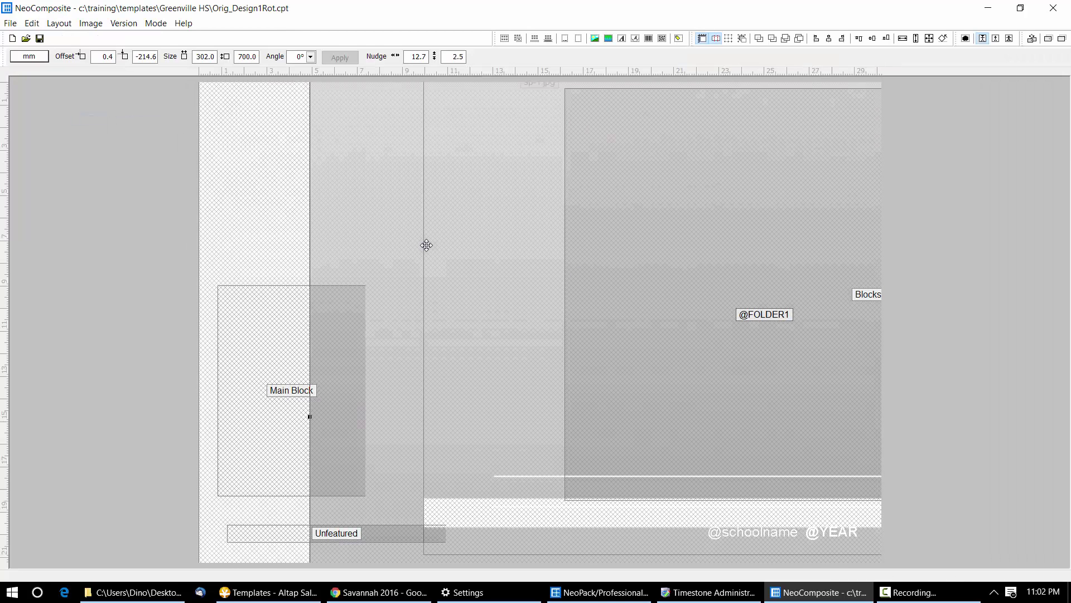
{"action": "left_click_drag", "start_coordinate": [427, 245], "coordinate": [535, 246]}
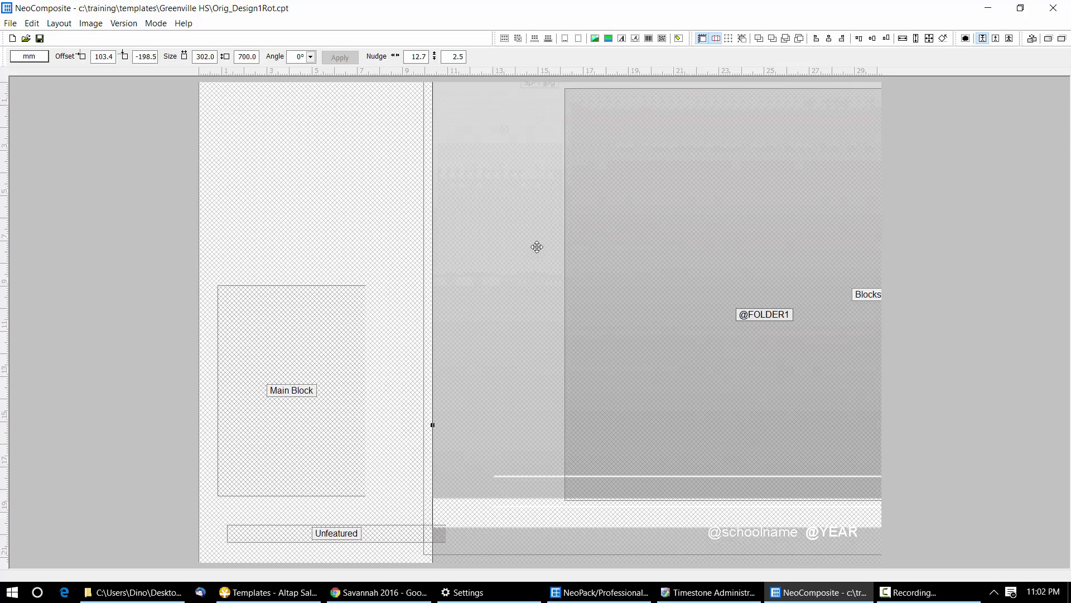
Offset the 302 × 430 mm sp-1.jpg holder beyond the page's upper-left corner and switch the measurement unit to inches.
{"action": "left_click", "coordinate": [294, 160]}
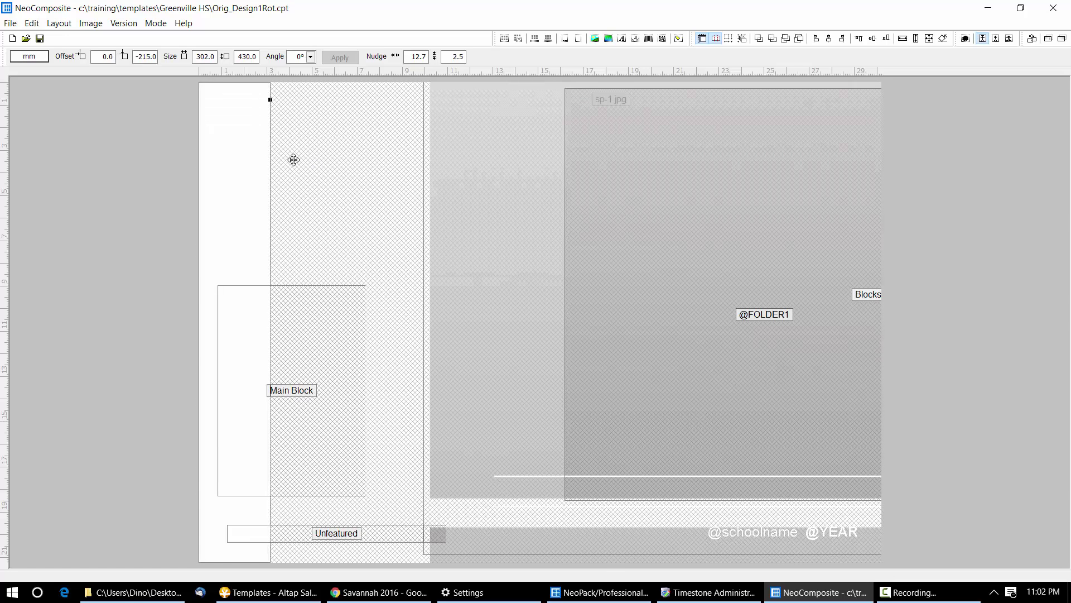
{"action": "mouse_move", "coordinate": [401, 196]}
{"action": "left_mouse_down"}
{"action": "mouse_move", "coordinate": [487, 201]}
{"action": "mouse_move", "coordinate": [284, 184]}
{"action": "mouse_move", "coordinate": [325, 186]}
{"action": "mouse_move", "coordinate": [289, 178]}
{"action": "mouse_move", "coordinate": [282, 162]}
{"action": "left_mouse_up"}
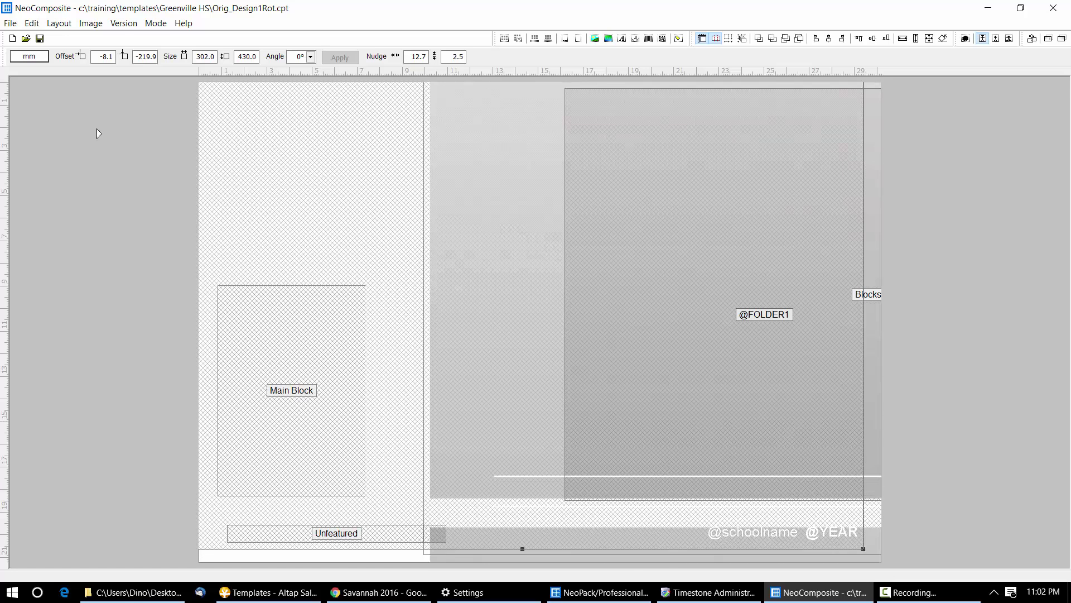
{"action": "left_click", "coordinate": [28, 56]}
{"action": "left_click", "coordinate": [25, 65]}
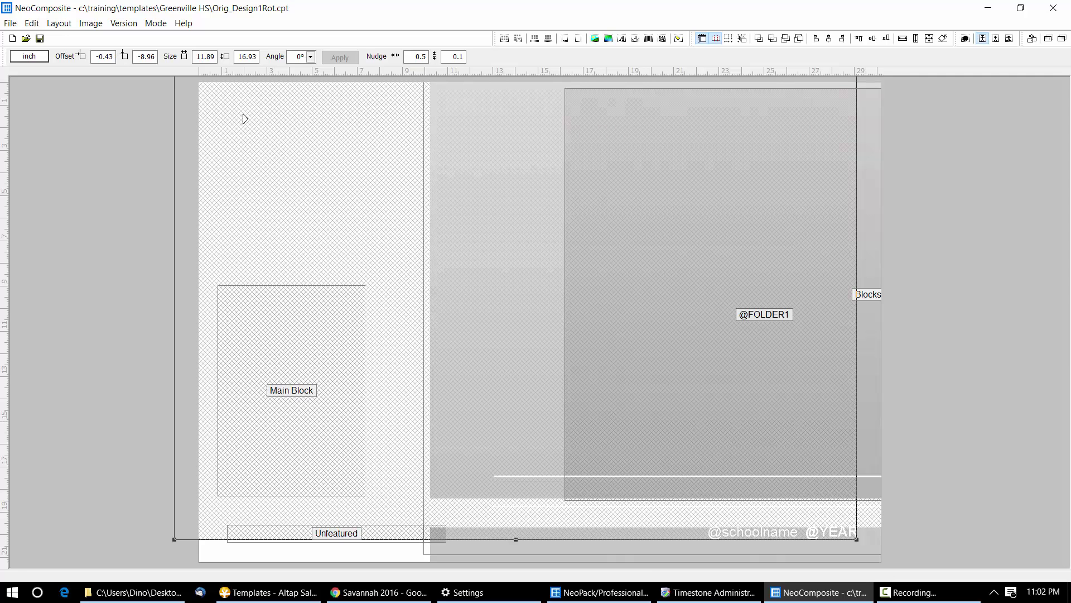
Open the label of the sp-1.jpg holder to check its image name, and cancel without changing it.
{"action": "left_click", "coordinate": [255, 168]}
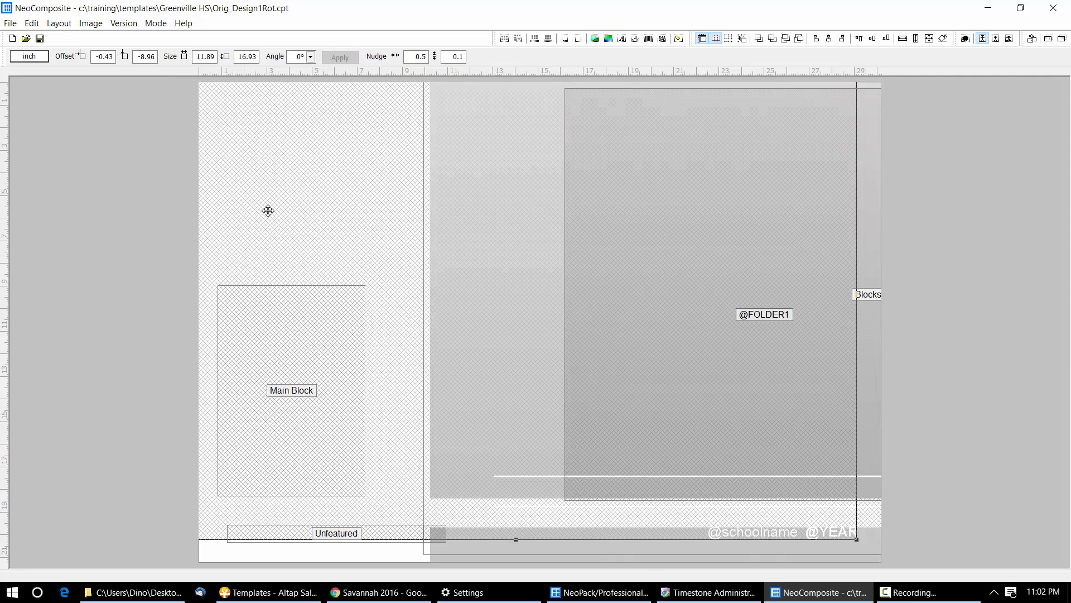
{"action": "double_click", "coordinate": [282, 174]}
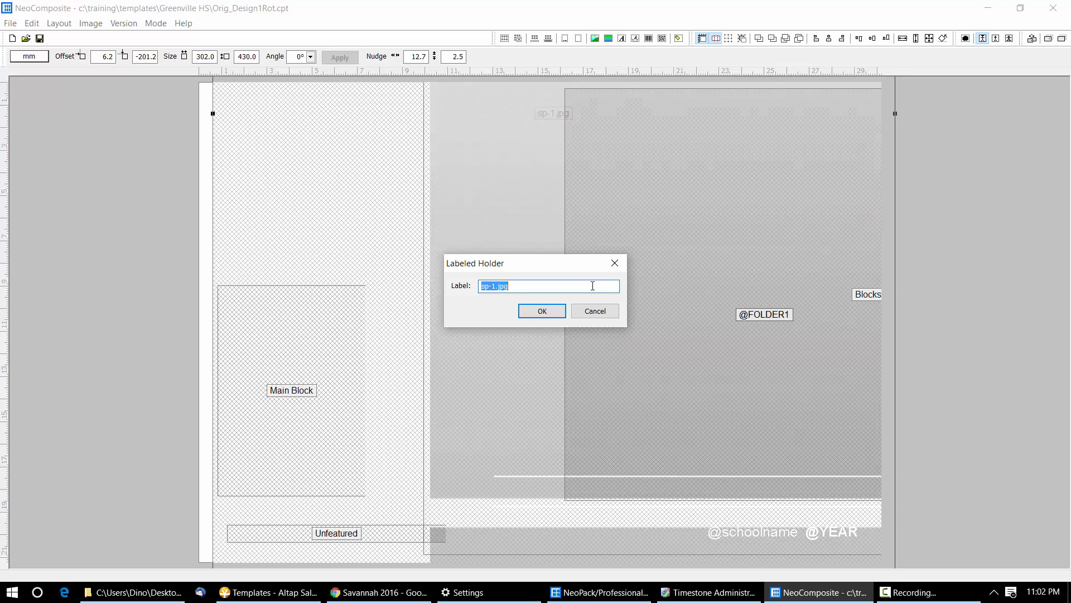
{"action": "left_click", "coordinate": [611, 310]}
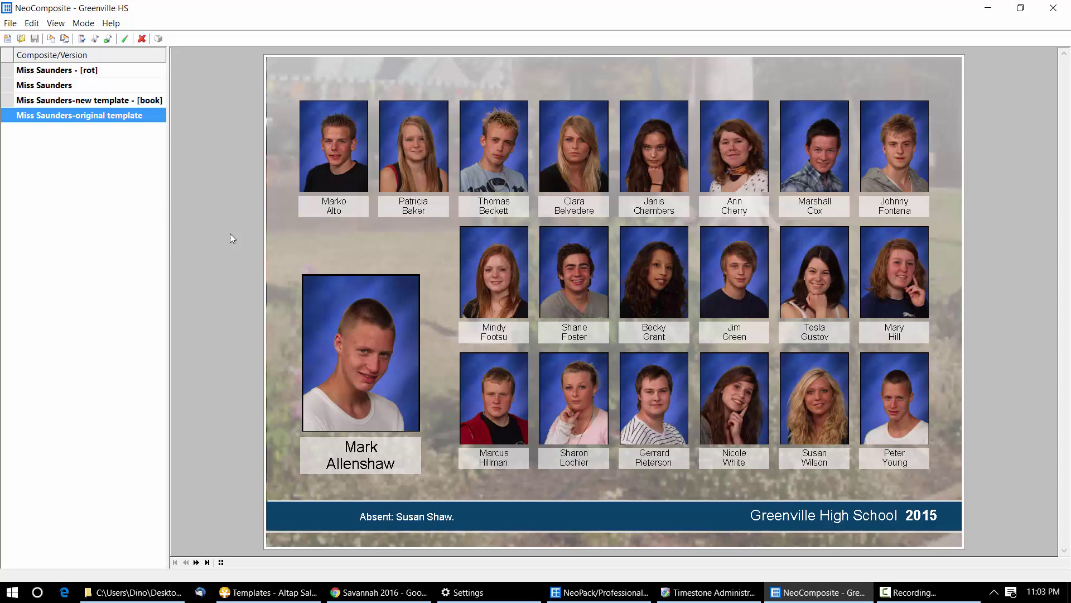
Switch to the template designer, shift the layer near the page's upper-left area, and return to Form pages mode.
{"action": "left_click", "coordinate": [83, 23]}
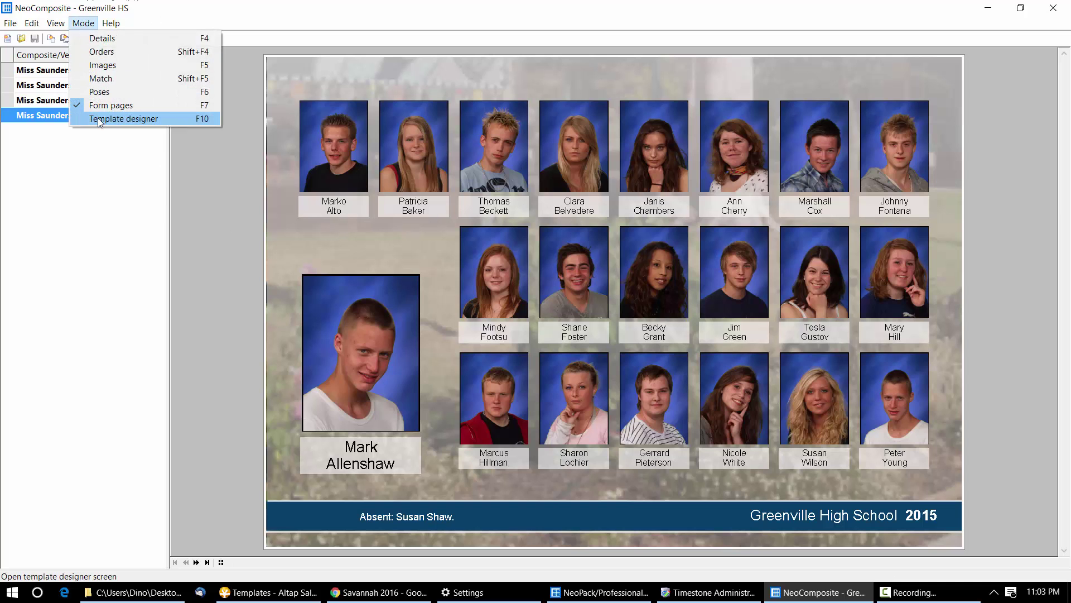
{"action": "left_click", "coordinate": [99, 119]}
{"action": "left_click_drag", "start_coordinate": [256, 187], "coordinate": [297, 176]}
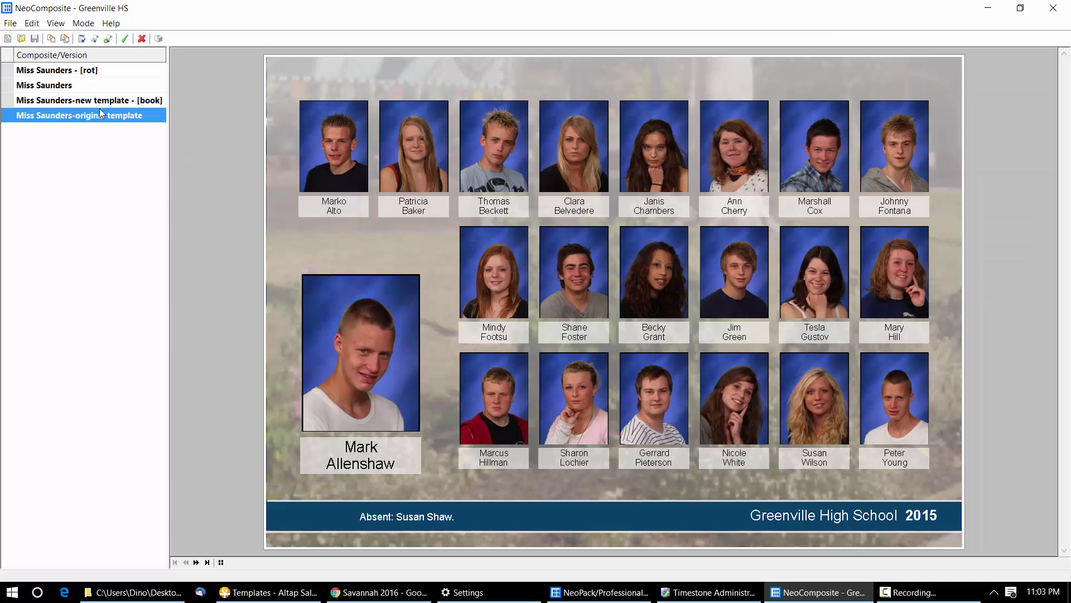
Preview the [rot], original-template and new-template [book] composites in turn.
{"action": "left_click", "coordinate": [98, 68]}
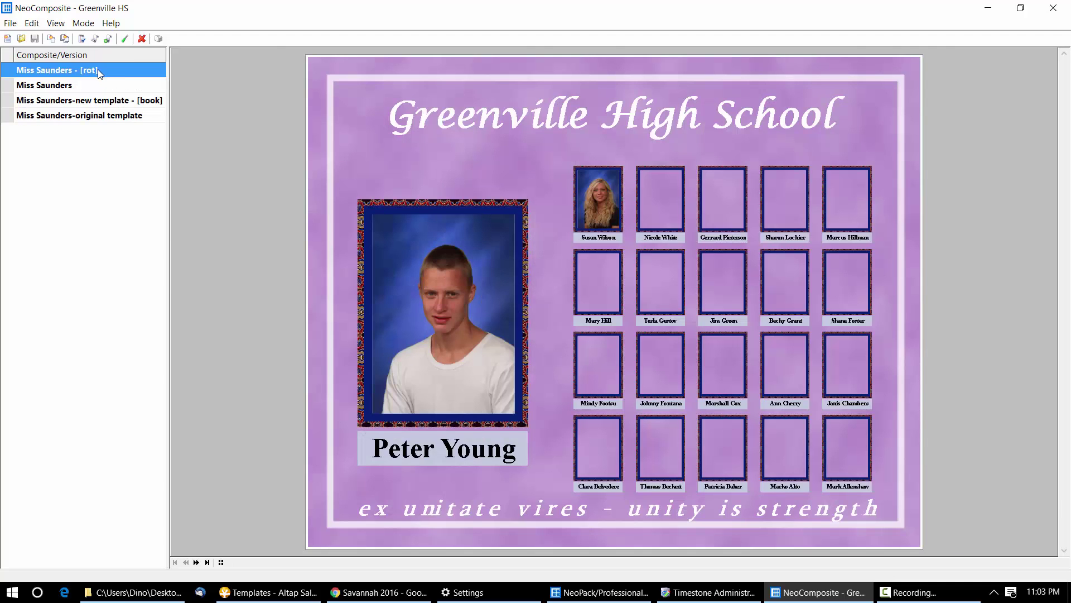
{"action": "left_click", "coordinate": [113, 117]}
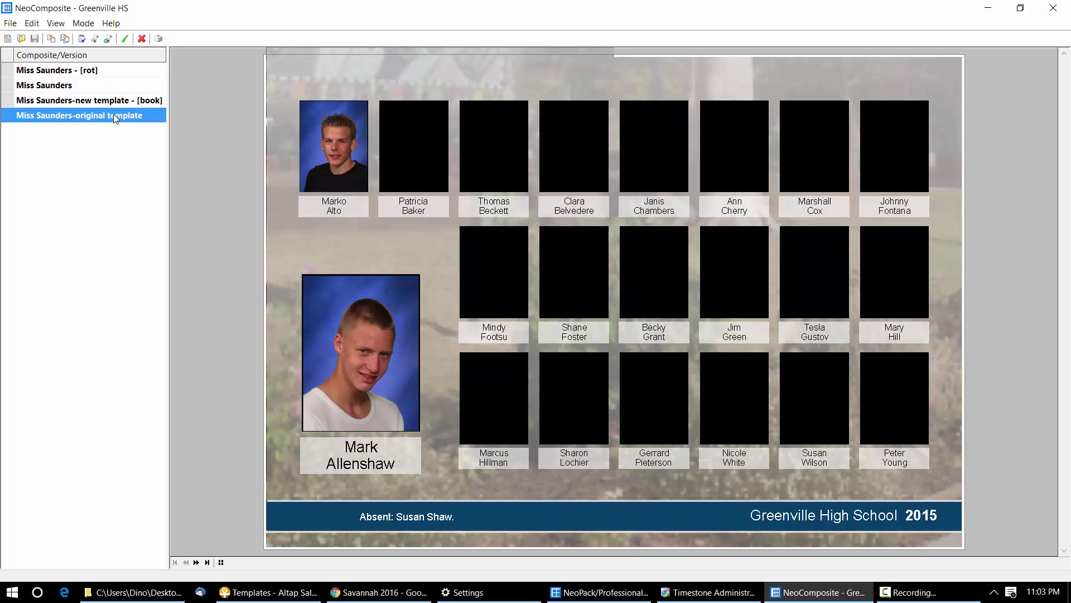
{"action": "left_click", "coordinate": [117, 100]}
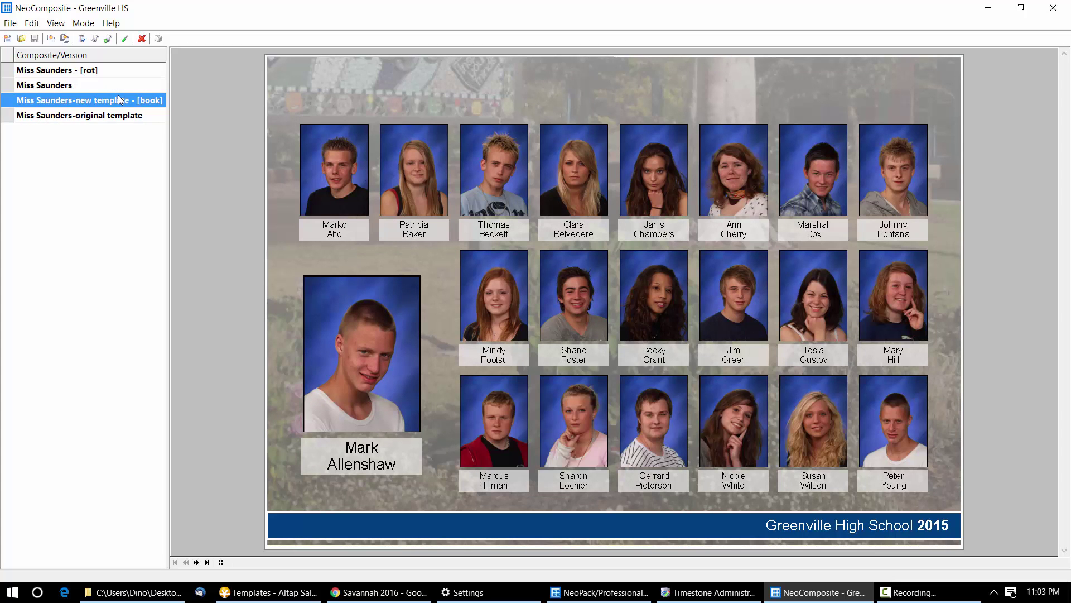
Open Newest_Design1Rot.cpt from the template report, discarding the unsaved changes to the currently loaded template.
{"action": "left_click", "coordinate": [111, 23]}
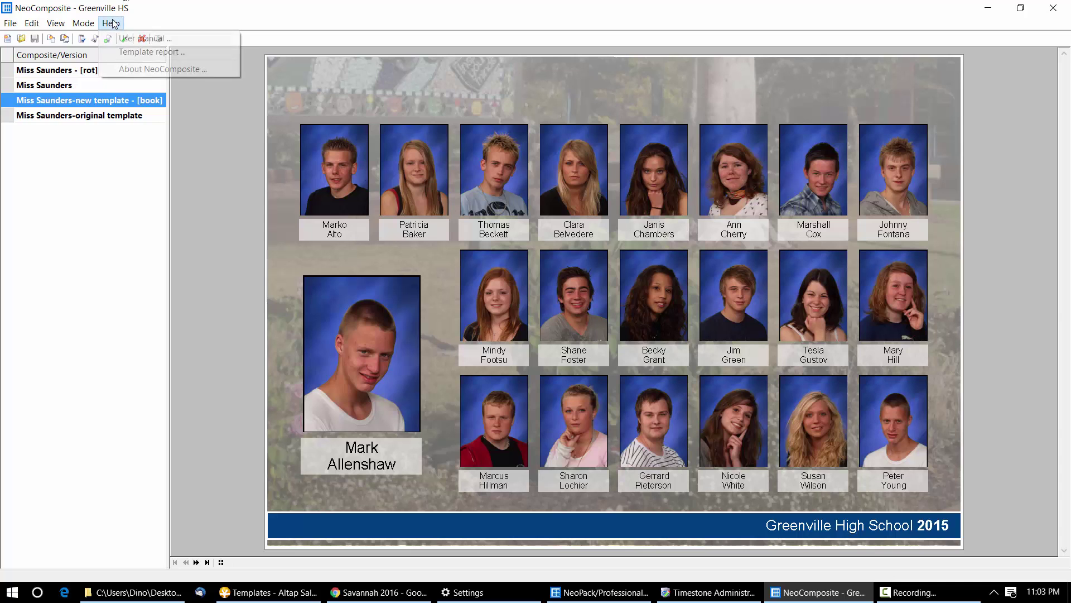
{"action": "left_click", "coordinate": [125, 52]}
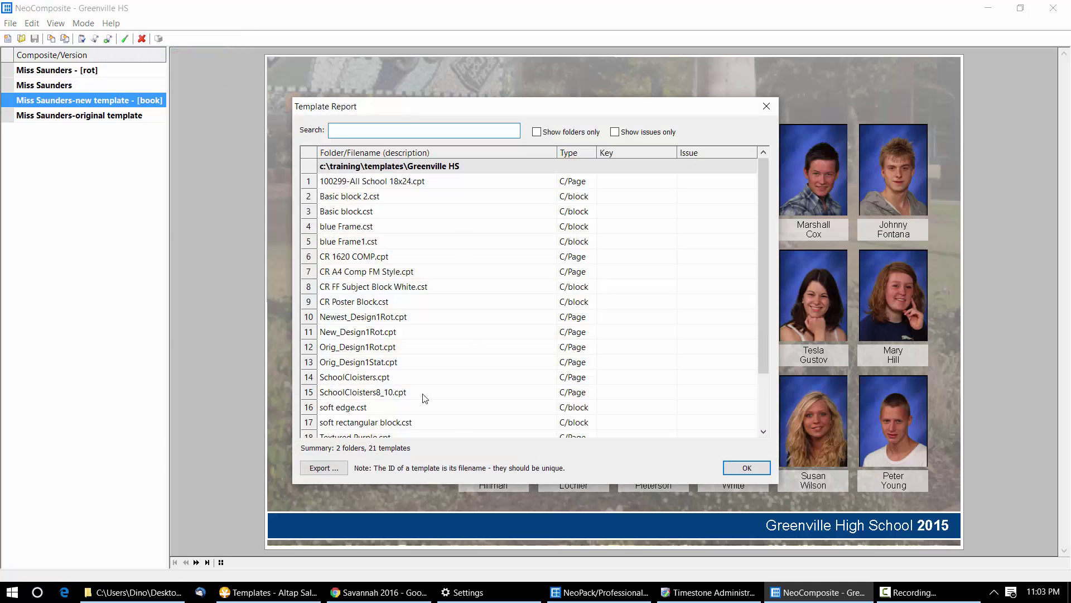
{"action": "scroll", "coordinate": [424, 397], "scroll_direction": "down", "scroll_amount": 1}
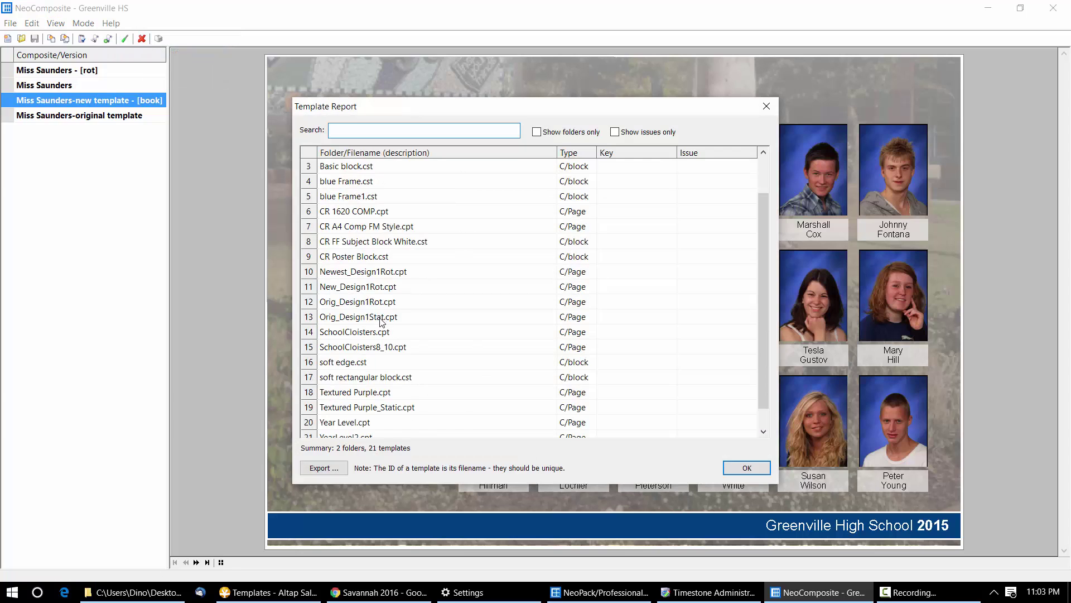
{"action": "scroll", "coordinate": [384, 319], "scroll_direction": "down", "scroll_amount": 1}
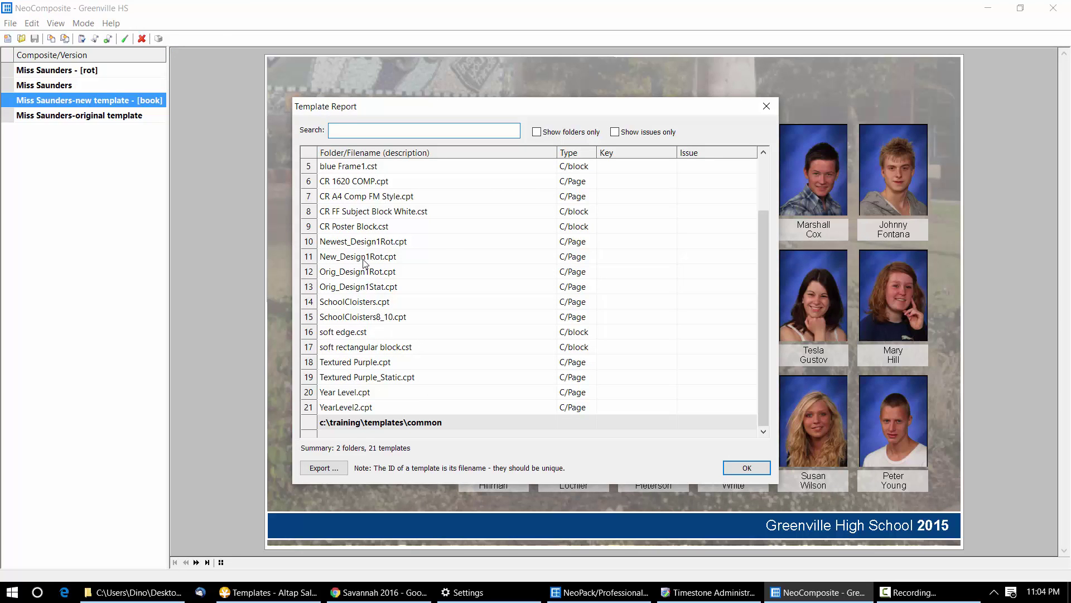
{"action": "double_click", "coordinate": [378, 246]}
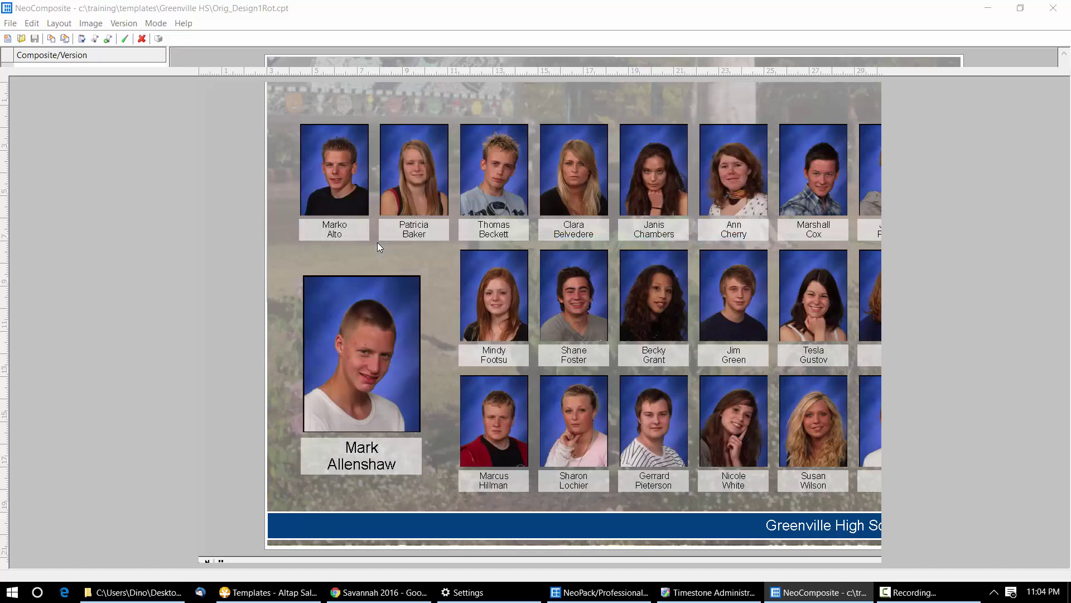
{"action": "left_click", "coordinate": [547, 327]}
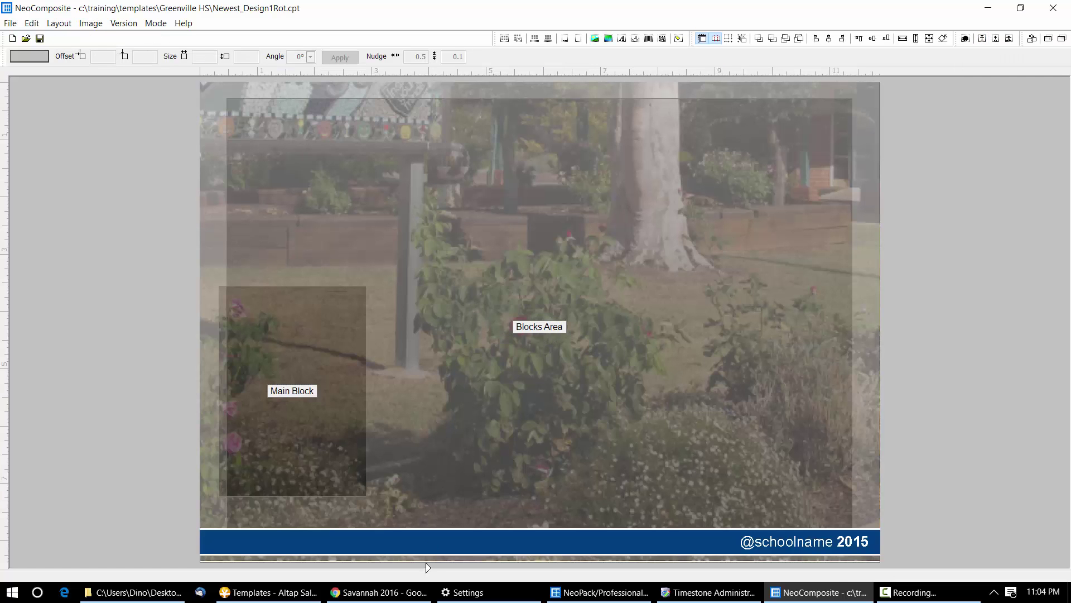
Offset the blue banner to about 0.46, 6.66 inch and the Blocks Area to about 7.25, 0.89 inch.
{"action": "left_click", "coordinate": [430, 538]}
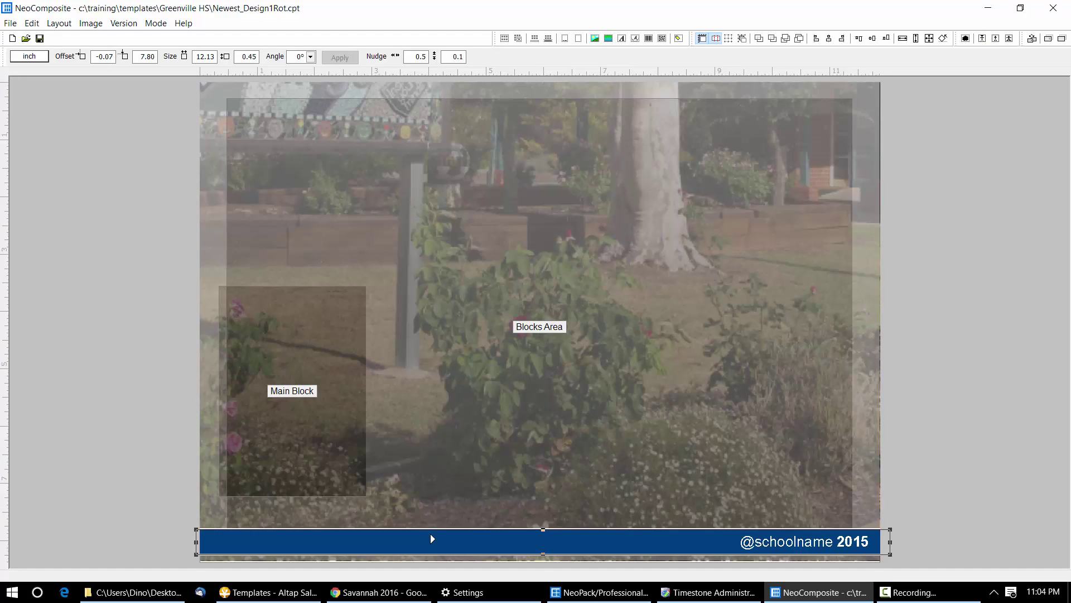
{"action": "left_click_drag", "start_coordinate": [432, 535], "coordinate": [461, 471]}
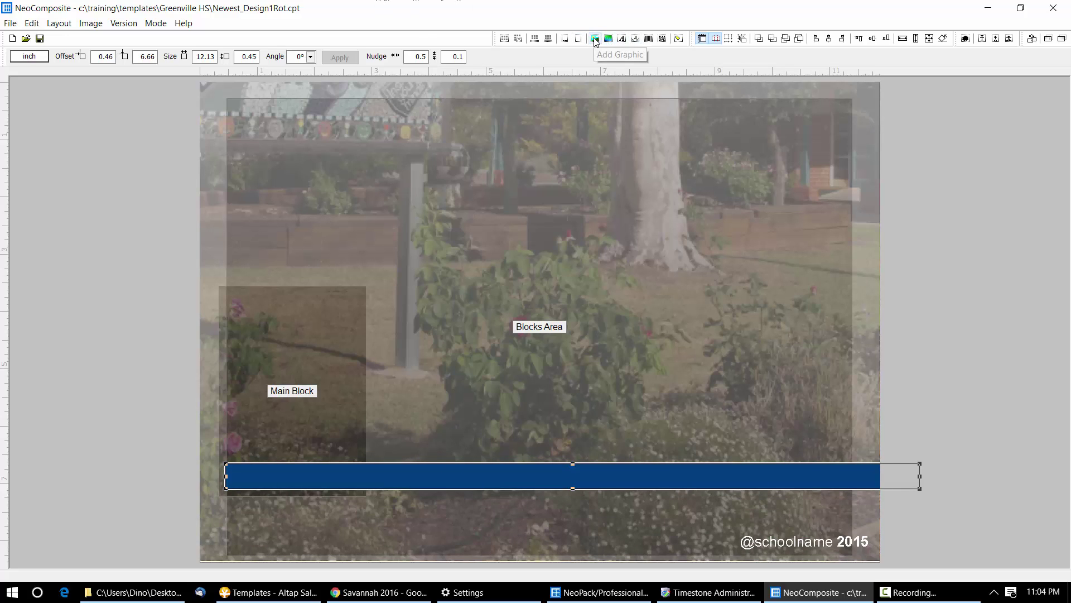
{"action": "left_click_drag", "start_coordinate": [532, 115], "coordinate": [830, 212]}
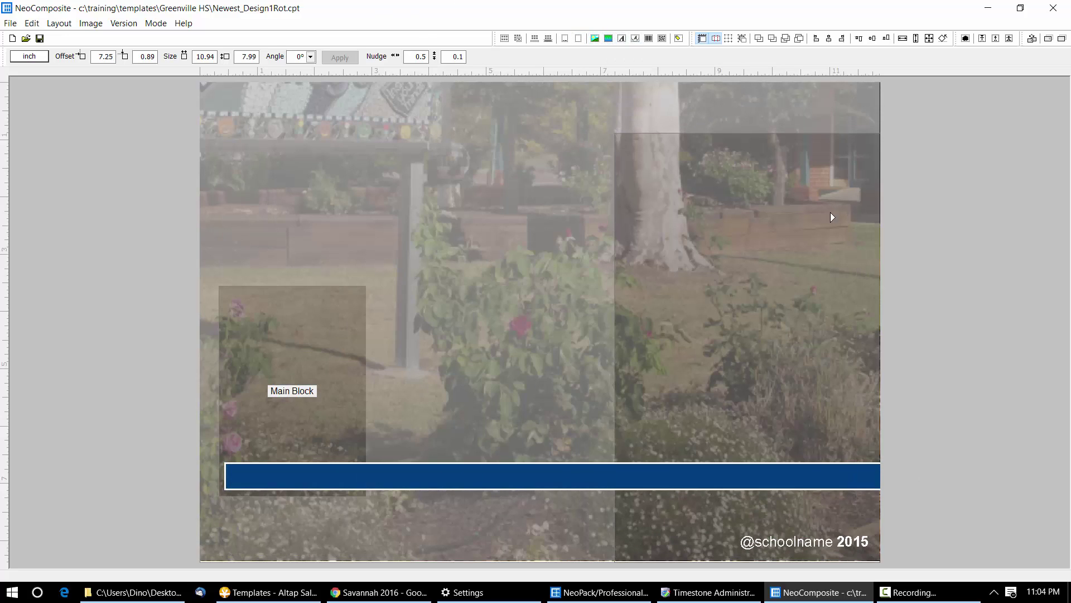
Draw a small wide fill rectangle near the page's upper edge and bring up its Fill settings.
{"action": "left_click", "coordinate": [614, 40]}
{"action": "left_click_drag", "start_coordinate": [514, 105], "coordinate": [742, 148]}
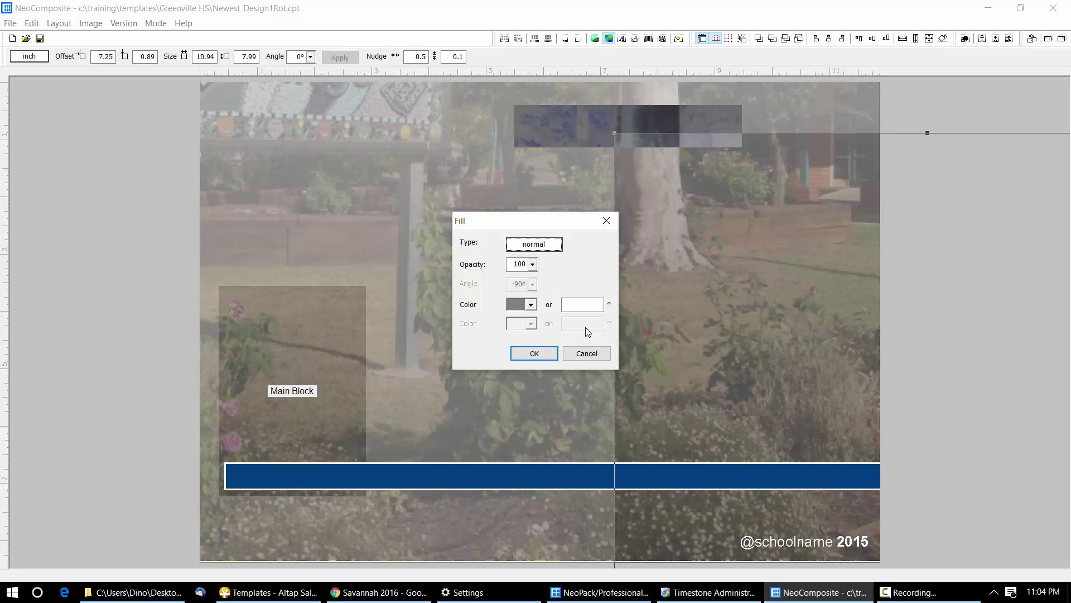
{"action": "left_click", "coordinate": [248, 177]}
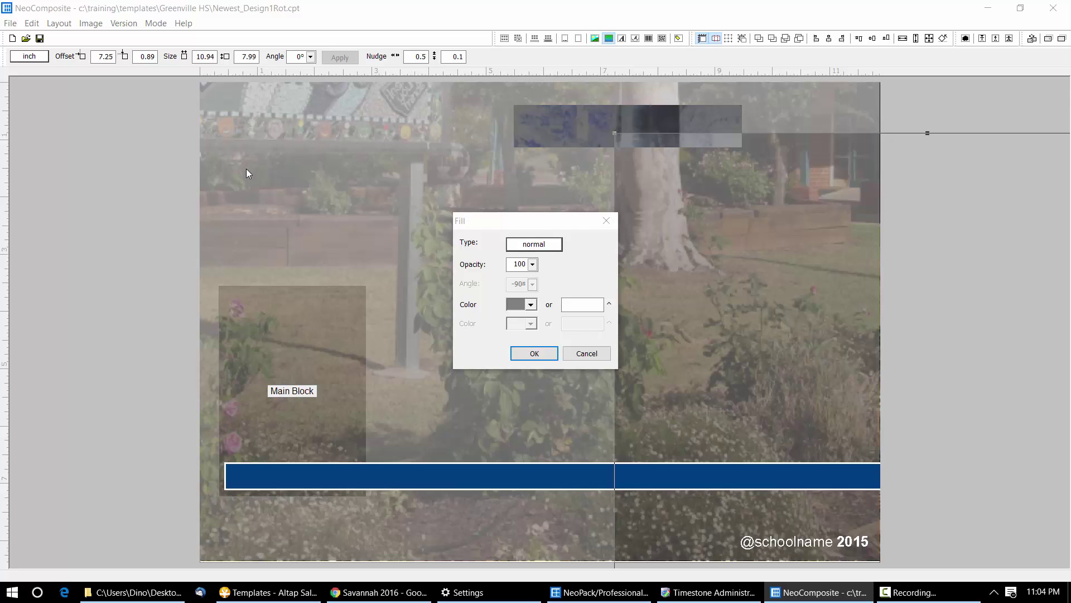